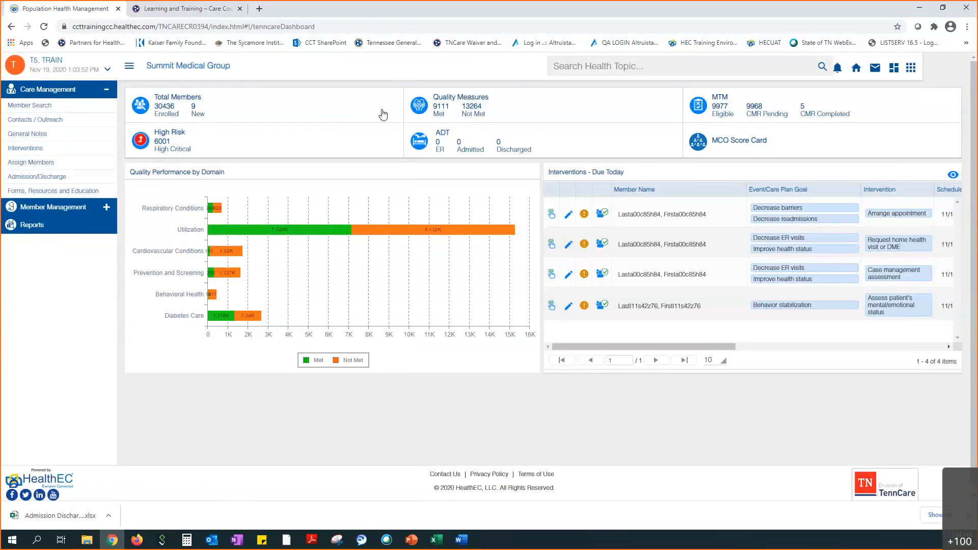
Open the admission/discharge search page from the dashboard's ADT summary.
{"action": "left_click", "coordinate": [525, 125]}
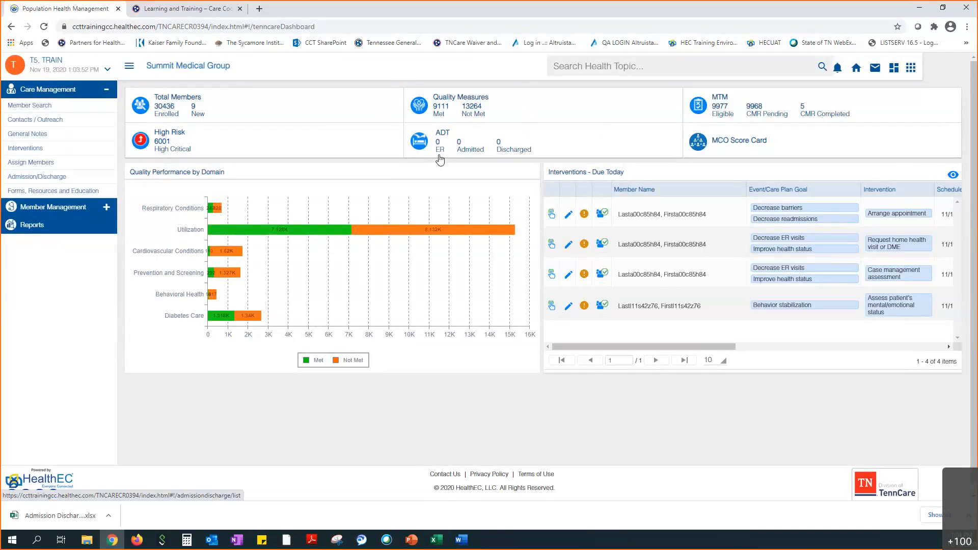
{"action": "left_click", "coordinate": [491, 145]}
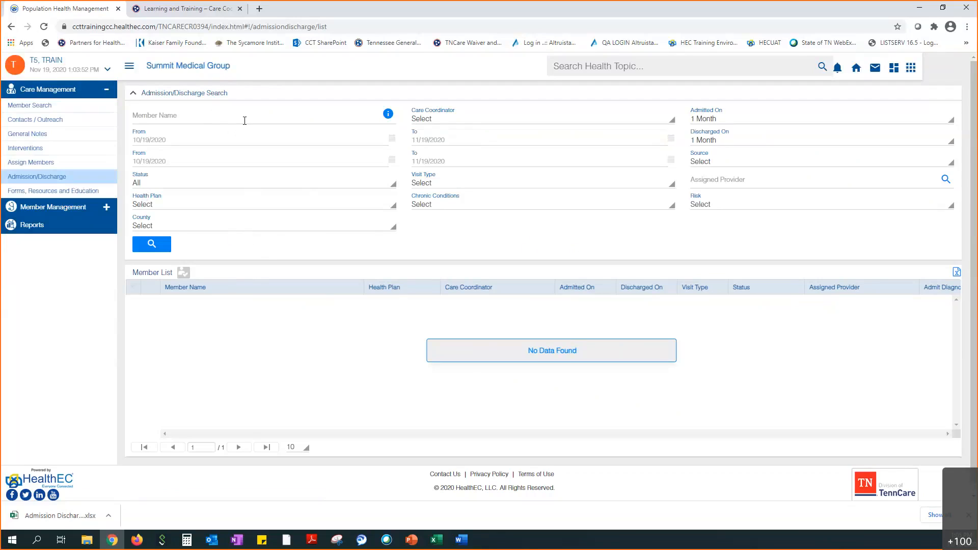
Review the available choices of the Care Coordinator and Admitted On search filters without changing them.
{"action": "left_click", "coordinate": [475, 123]}
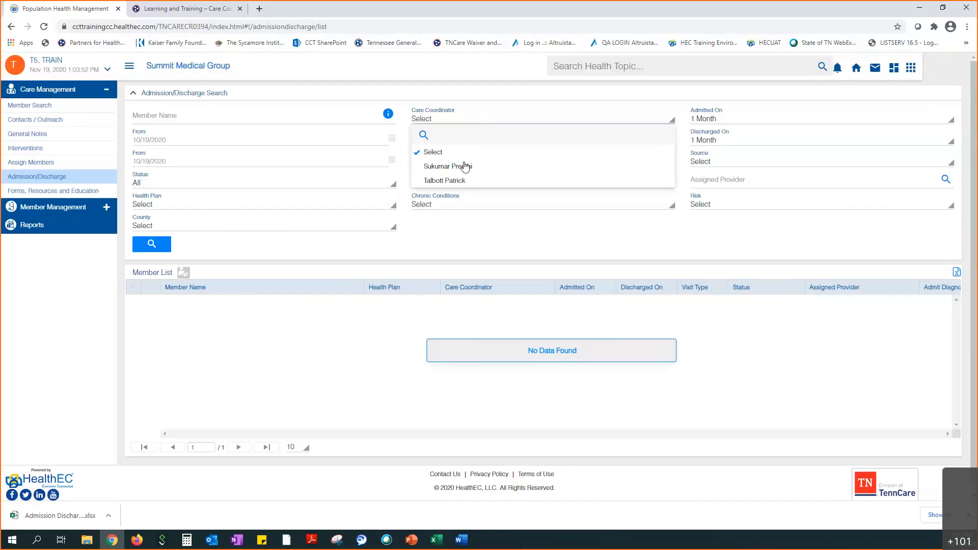
{"action": "left_click", "coordinate": [430, 107]}
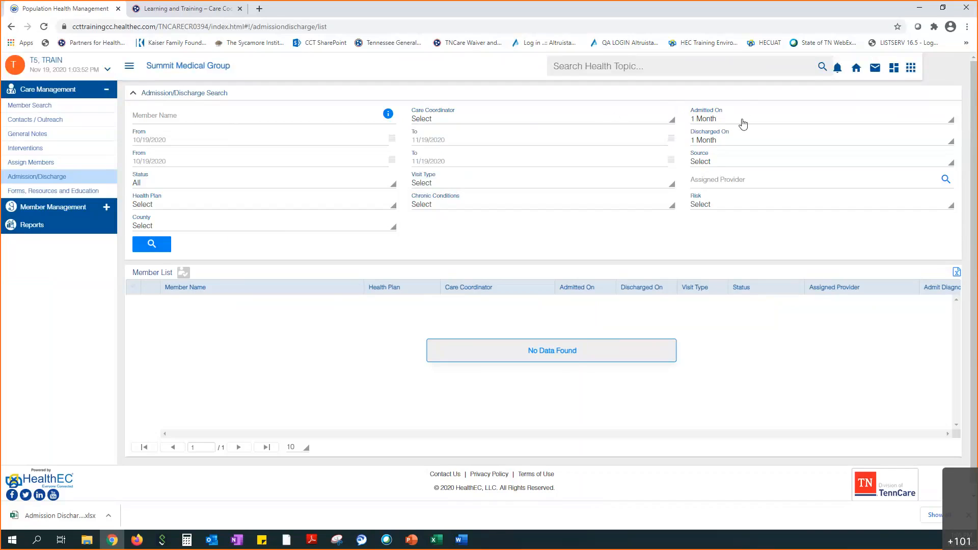
{"action": "left_click", "coordinate": [743, 124]}
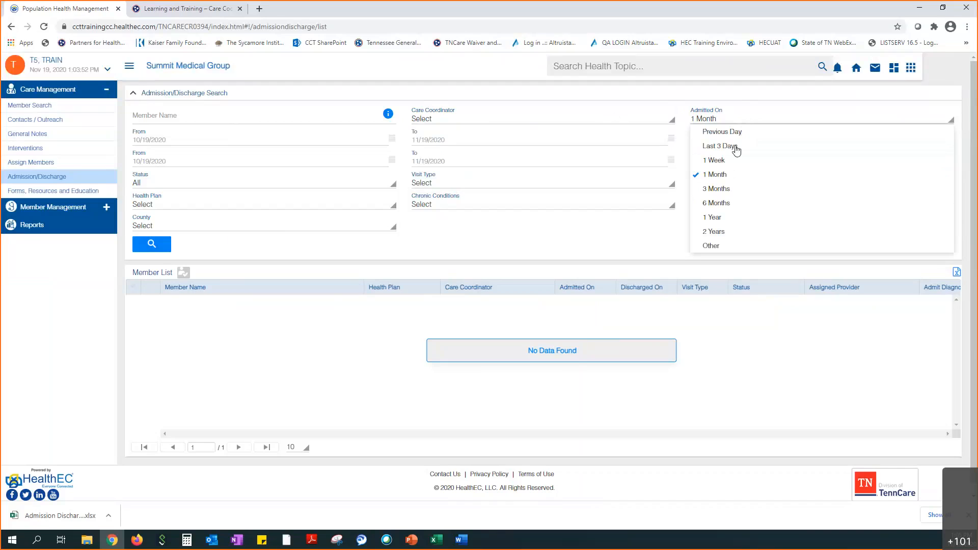
{"action": "left_click", "coordinate": [732, 117]}
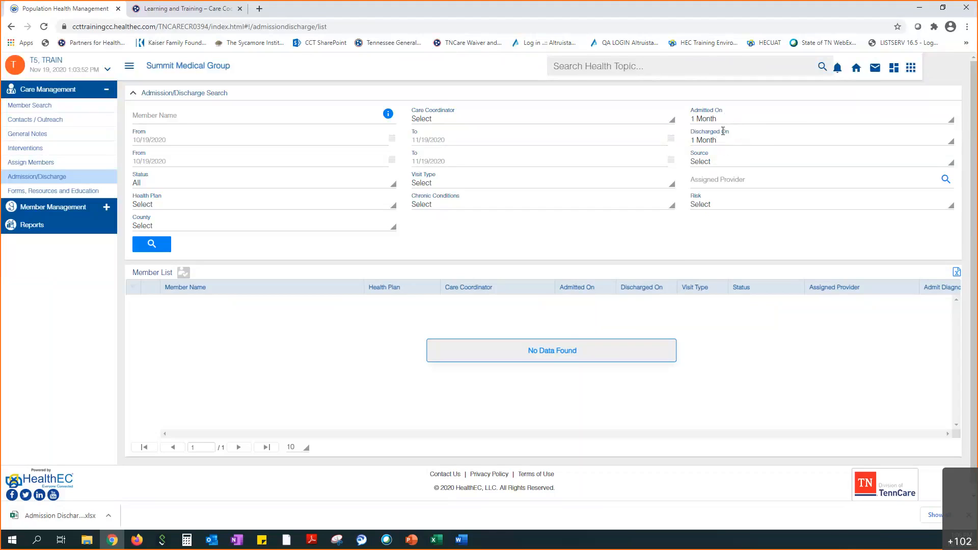
{"action": "left_click", "coordinate": [716, 120]}
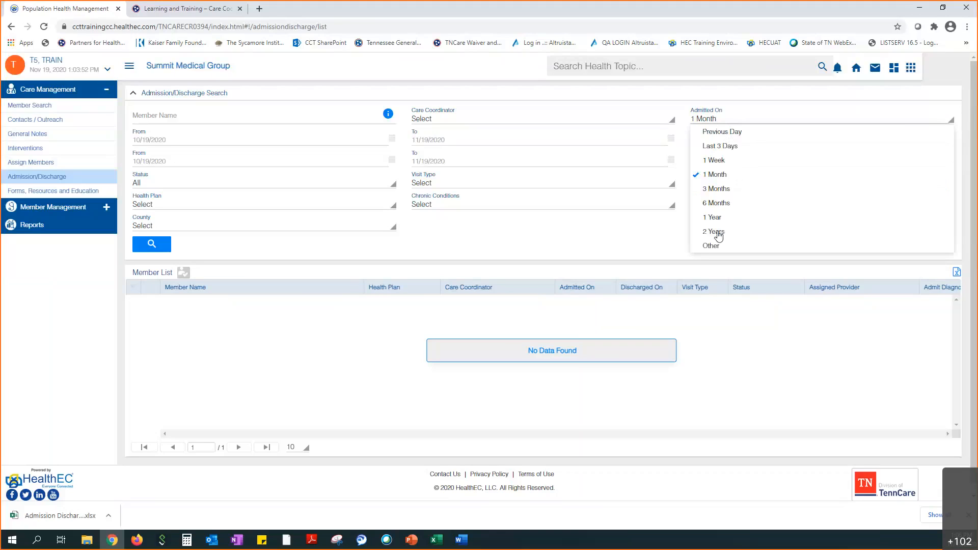
{"action": "left_click", "coordinate": [721, 122]}
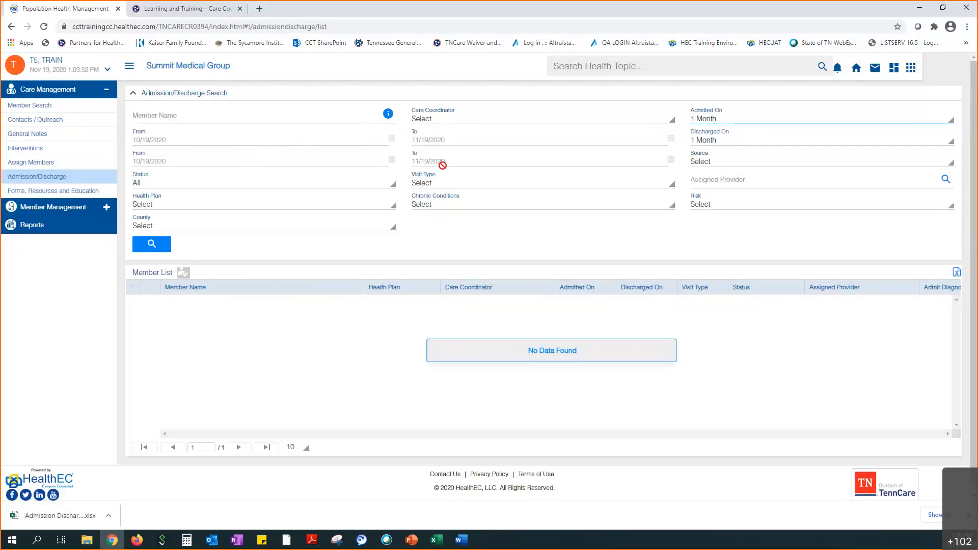
Review the available choices of the Source, Status and Visit Type search filters without changing them.
{"action": "left_click", "coordinate": [713, 163]}
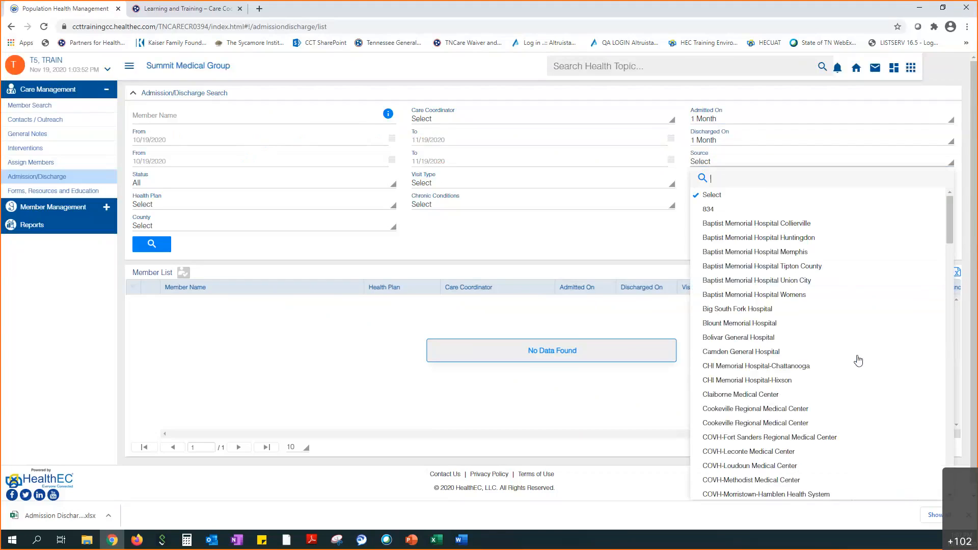
{"action": "left_click", "coordinate": [638, 244]}
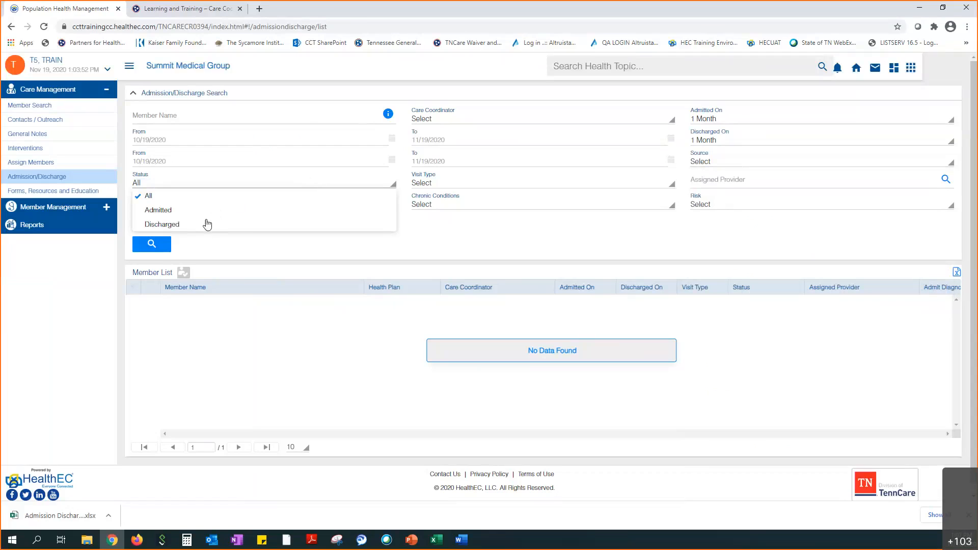
{"action": "left_click", "coordinate": [411, 231]}
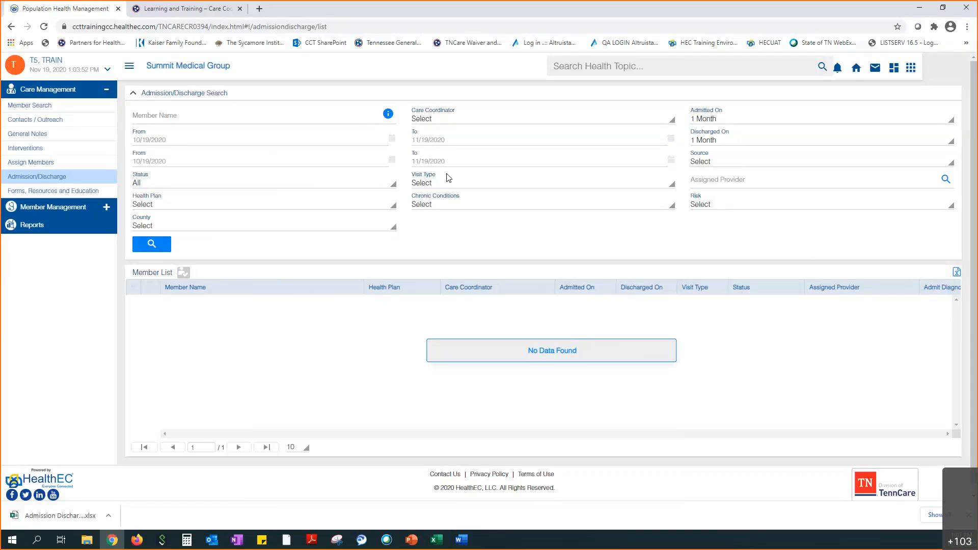
{"action": "left_click", "coordinate": [448, 184]}
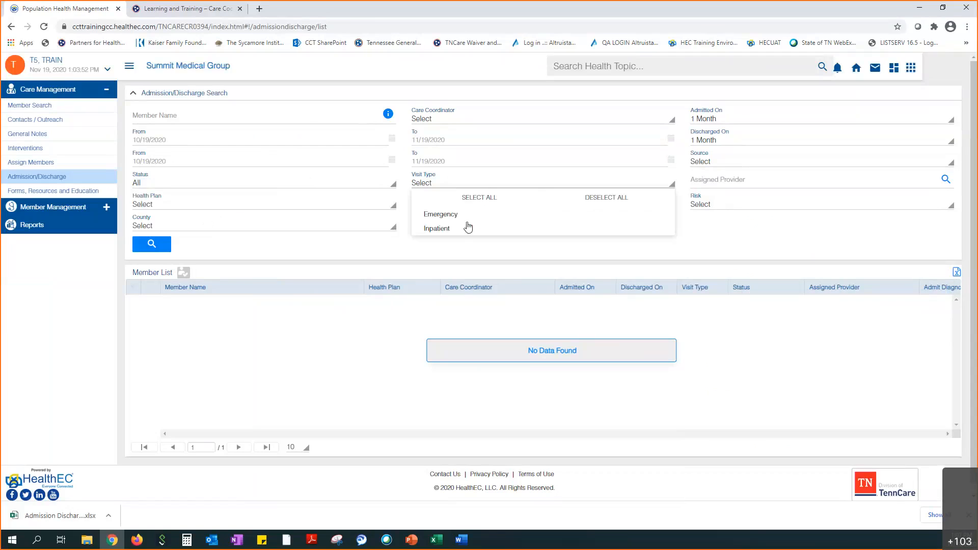
{"action": "left_click", "coordinate": [688, 245]}
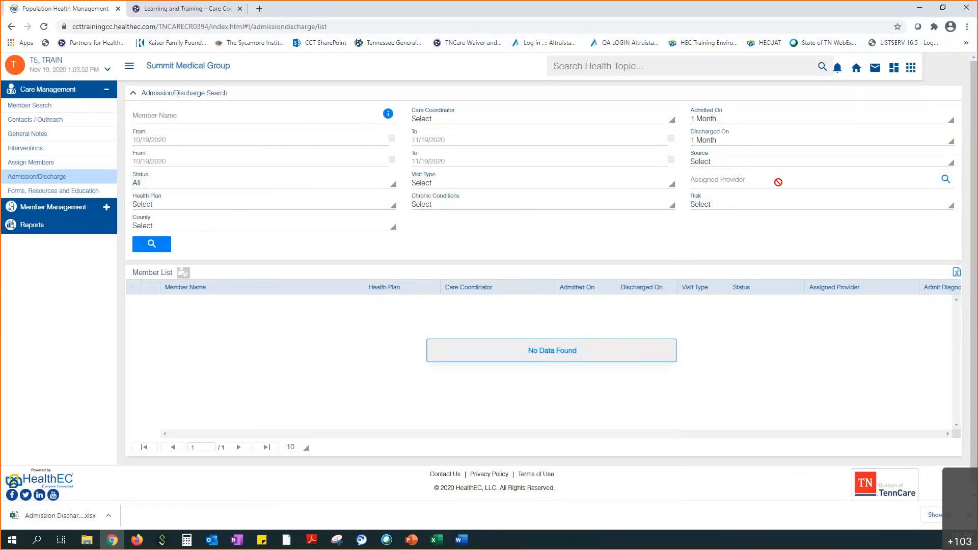
Try selecting the first two providers in the Assigned Provider finder, clear both and close the finder without applying a selection.
{"action": "left_click", "coordinate": [945, 181]}
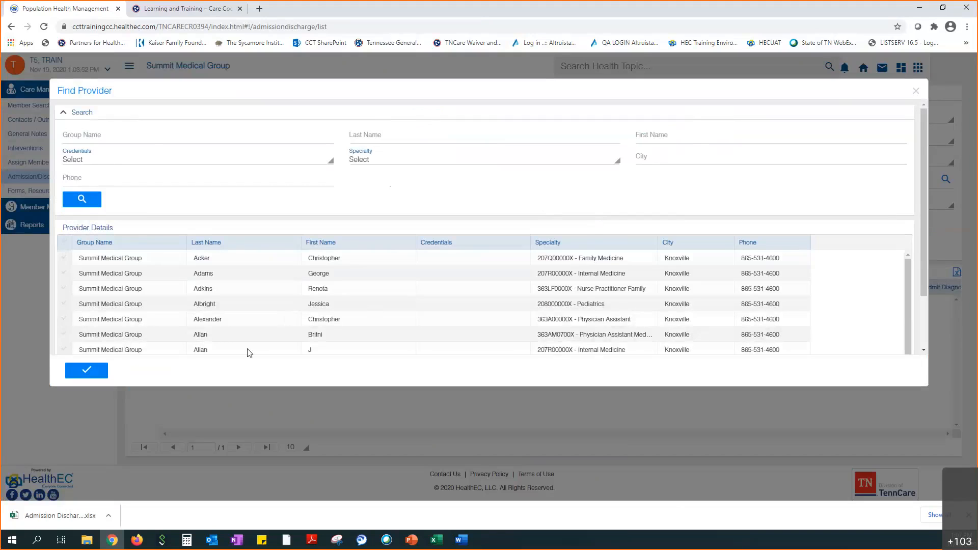
{"action": "left_click", "coordinate": [63, 261]}
{"action": "left_click", "coordinate": [66, 274]}
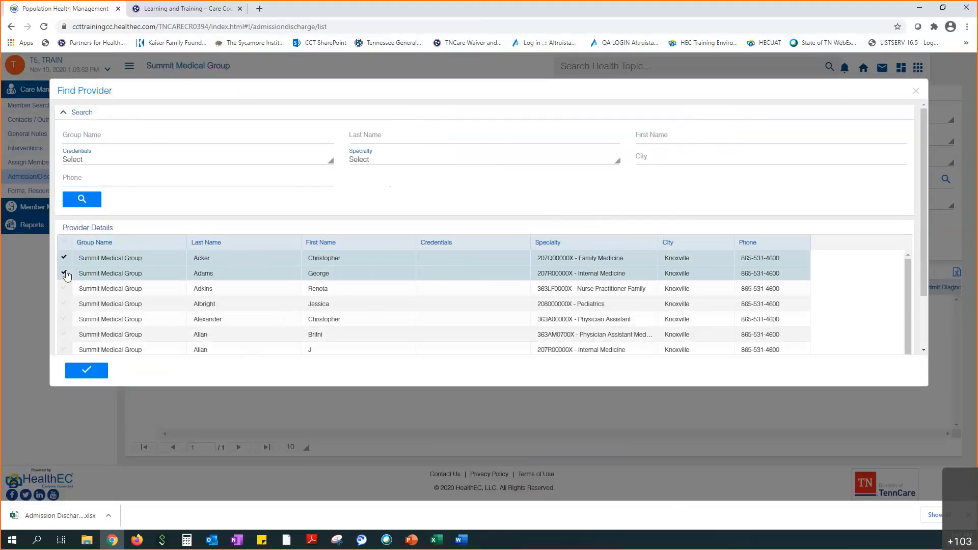
{"action": "left_click", "coordinate": [65, 274]}
{"action": "left_click", "coordinate": [64, 258]}
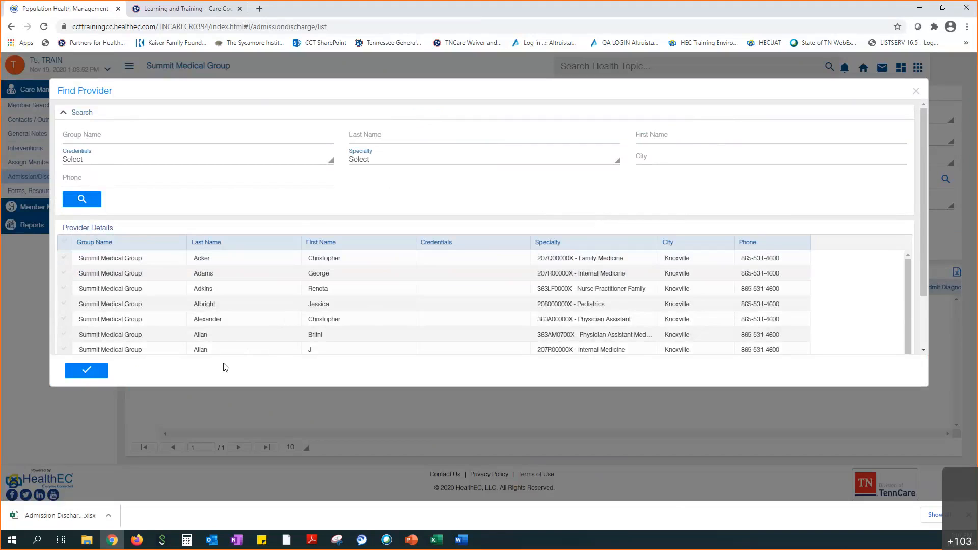
{"action": "left_click", "coordinate": [916, 92]}
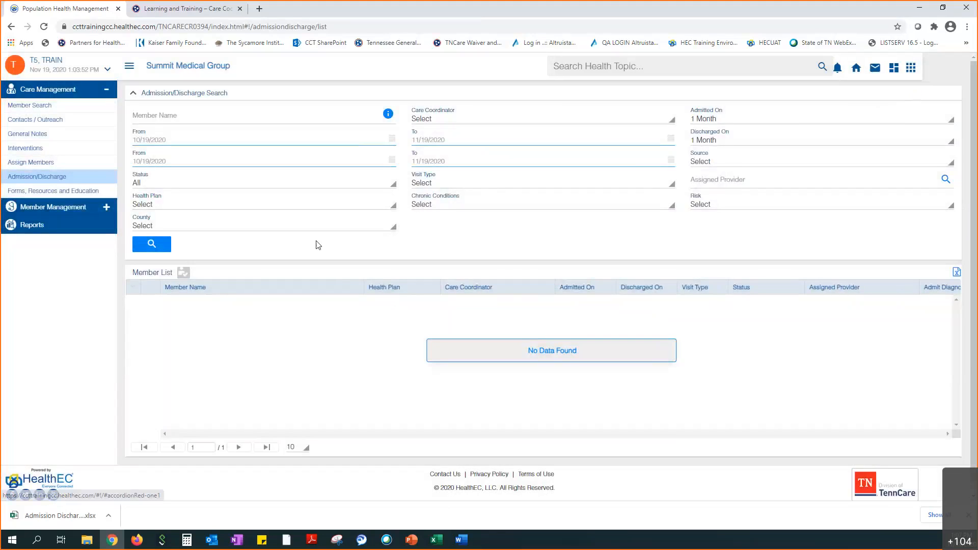
Review the available choices of the Health Plan, Chronic Conditions, Risk and County search filters without changing them.
{"action": "left_click", "coordinate": [311, 208]}
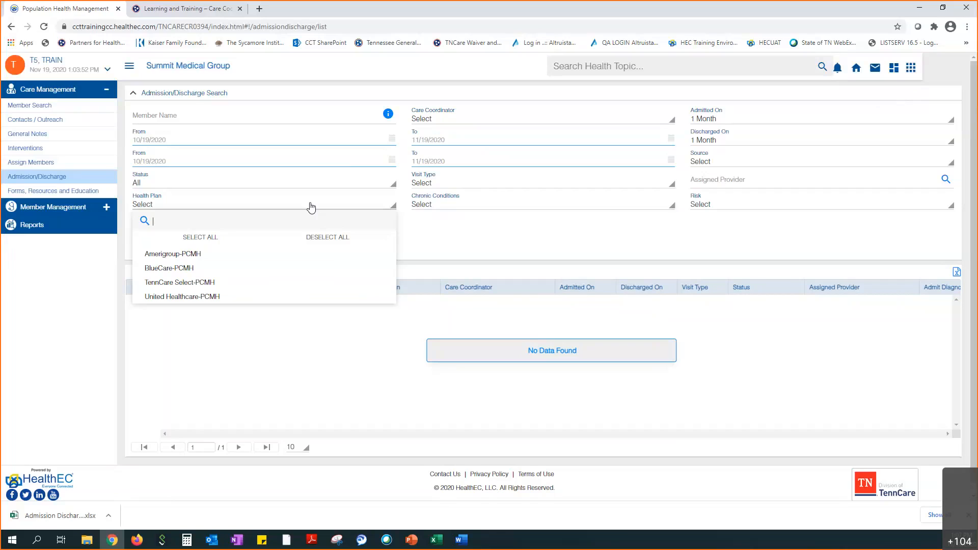
{"action": "left_click", "coordinate": [505, 235]}
{"action": "left_click", "coordinate": [490, 211]}
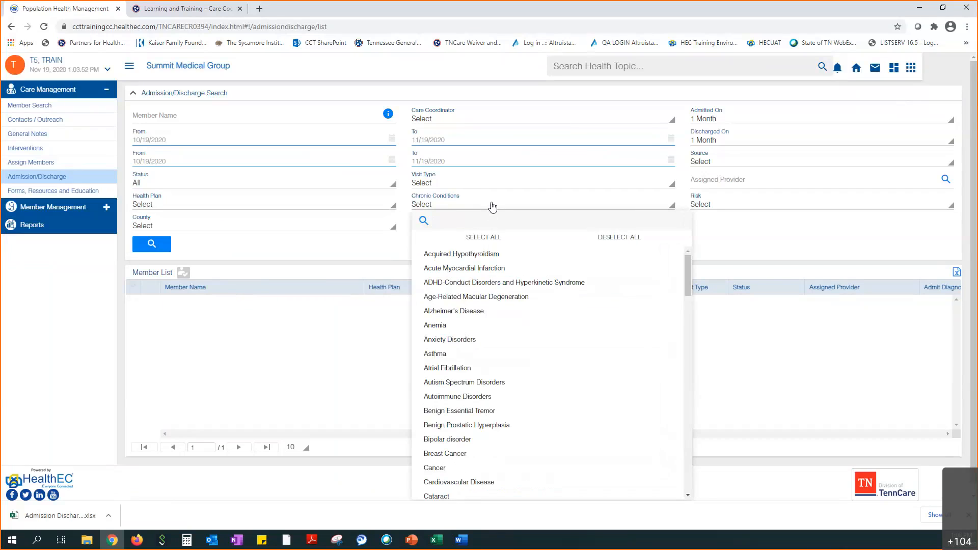
{"action": "left_click", "coordinate": [491, 208]}
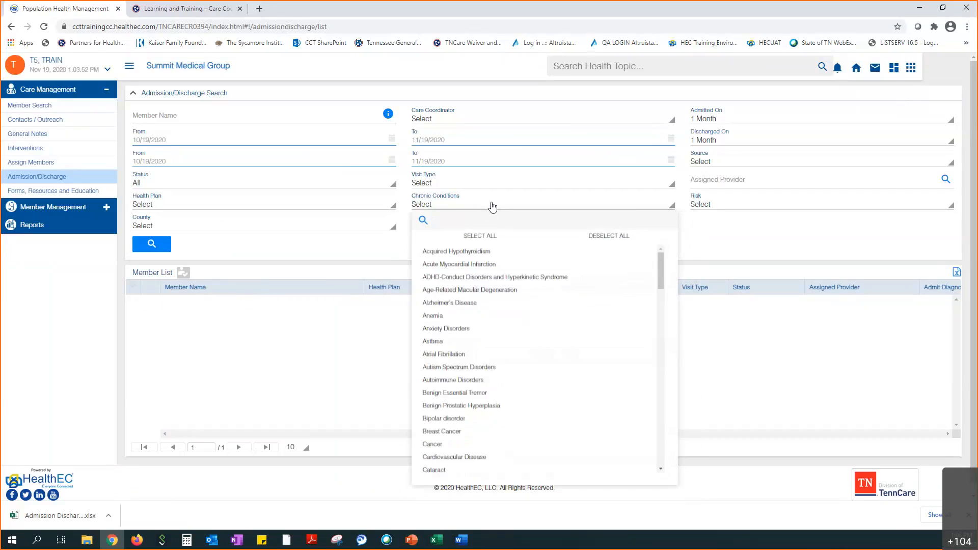
{"action": "left_click", "coordinate": [721, 208]}
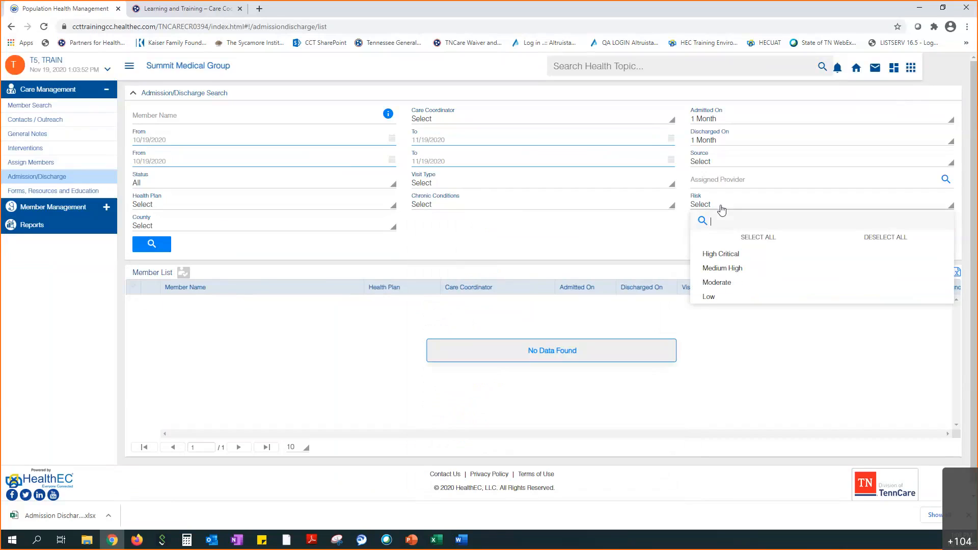
{"action": "left_click", "coordinate": [657, 252]}
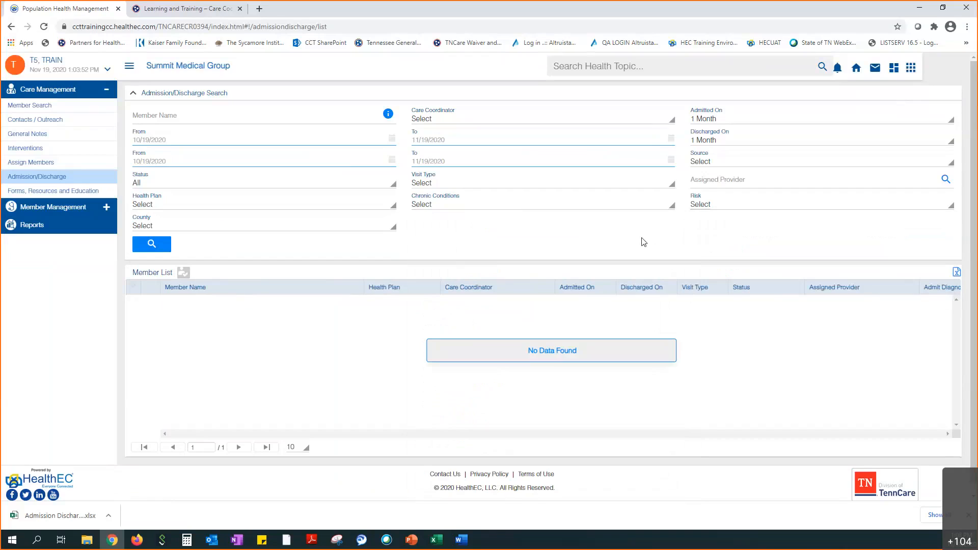
{"action": "left_click", "coordinate": [376, 232]}
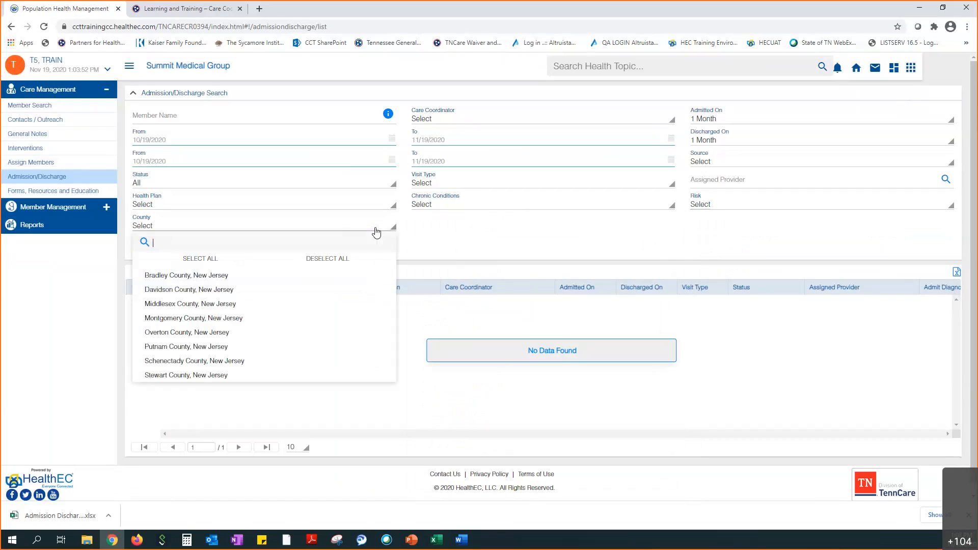
{"action": "left_click", "coordinate": [510, 241]}
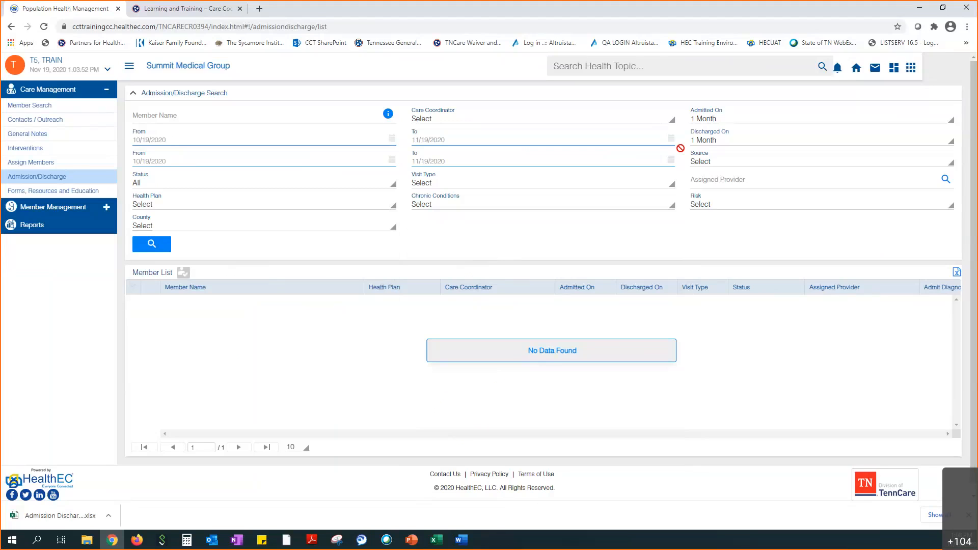
Set both the Admitted On and Discharged On periods to 3 Months.
{"action": "left_click", "coordinate": [705, 126]}
{"action": "left_click", "coordinate": [714, 190]}
{"action": "left_click", "coordinate": [703, 140]}
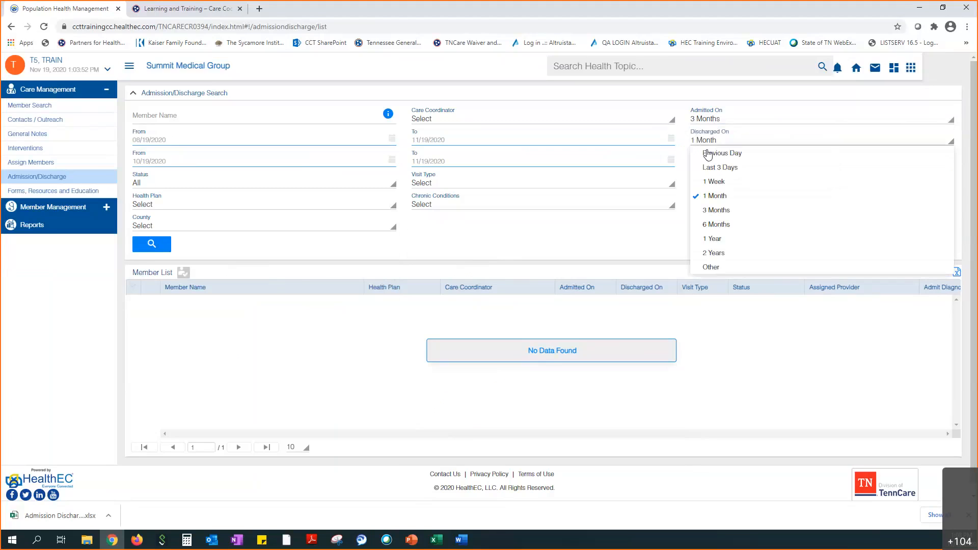
{"action": "left_click", "coordinate": [717, 211]}
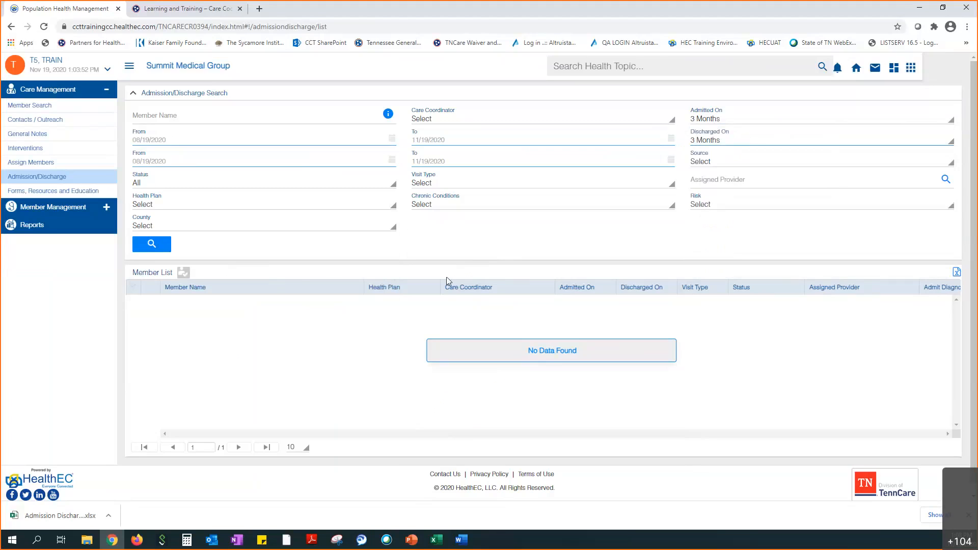
Include the Amerigroup-PCMH, BlueCare-PCMH, TennCare Select-PCMH and United Healthcare-PCMH plans in the Health Plan filter.
{"action": "left_click", "coordinate": [371, 209]}
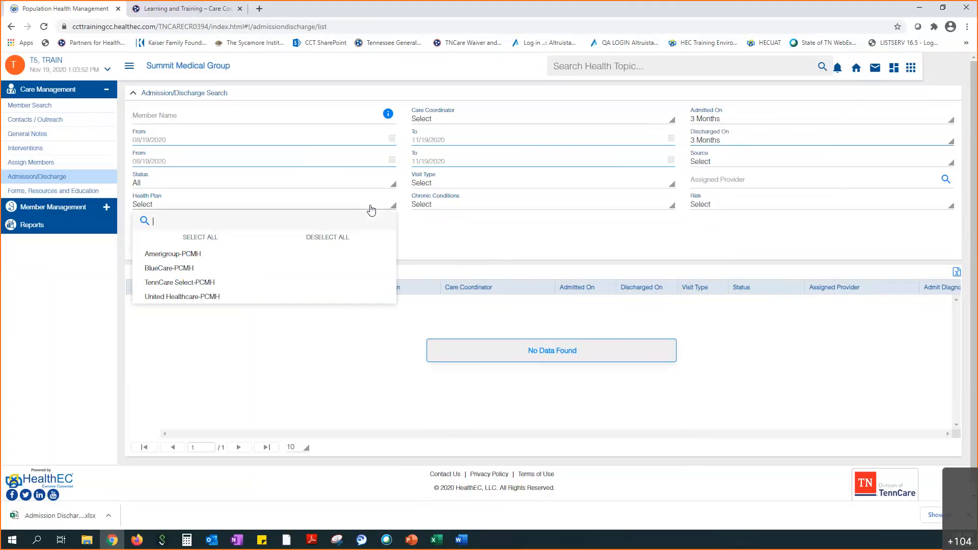
{"action": "left_click", "coordinate": [170, 254]}
{"action": "left_click", "coordinate": [168, 268]}
{"action": "left_click", "coordinate": [164, 293]}
{"action": "left_click", "coordinate": [242, 285]}
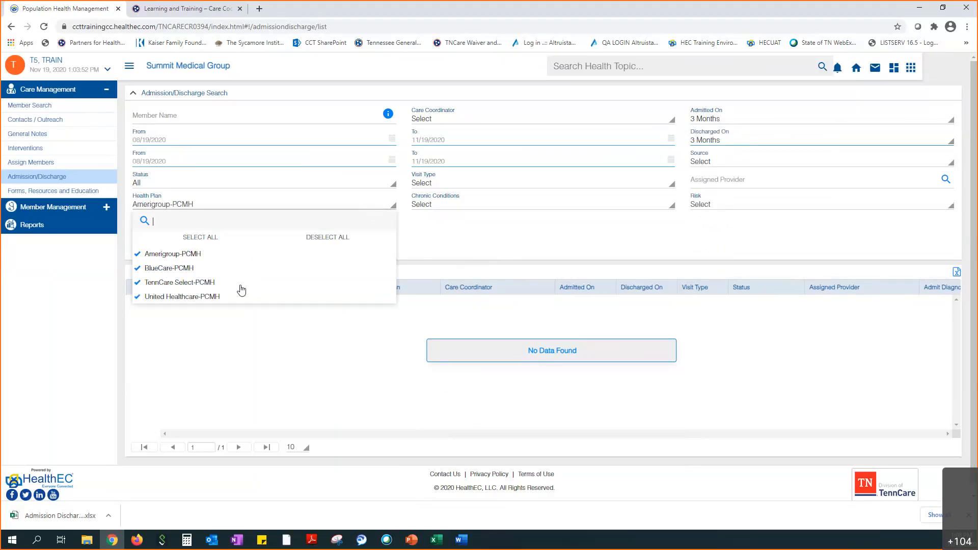
{"action": "left_click", "coordinate": [428, 251]}
Set the Visit Type filter to Emergency and Inpatient and run the admission/discharge search.
{"action": "left_click", "coordinate": [452, 187]}
{"action": "left_click", "coordinate": [441, 214]}
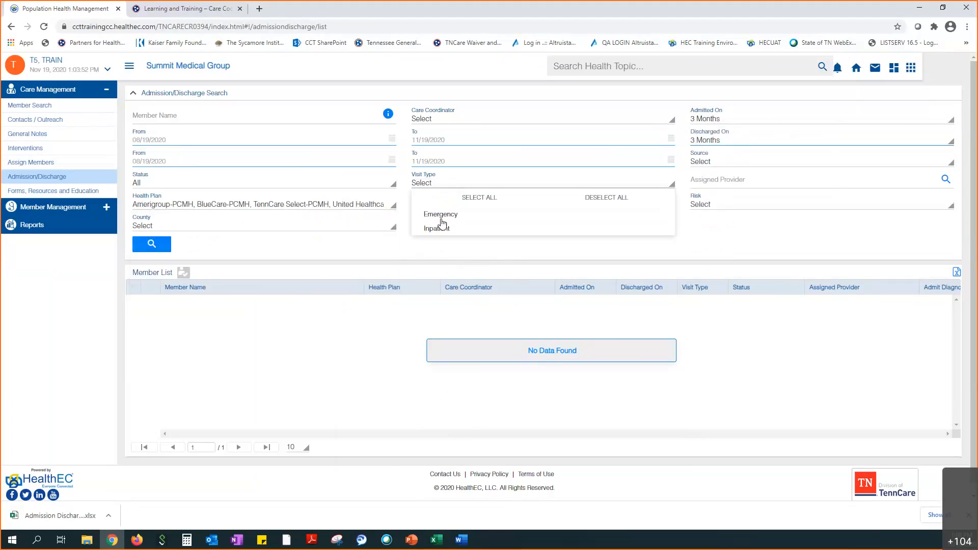
{"action": "left_click", "coordinate": [438, 228]}
{"action": "left_click", "coordinate": [363, 253]}
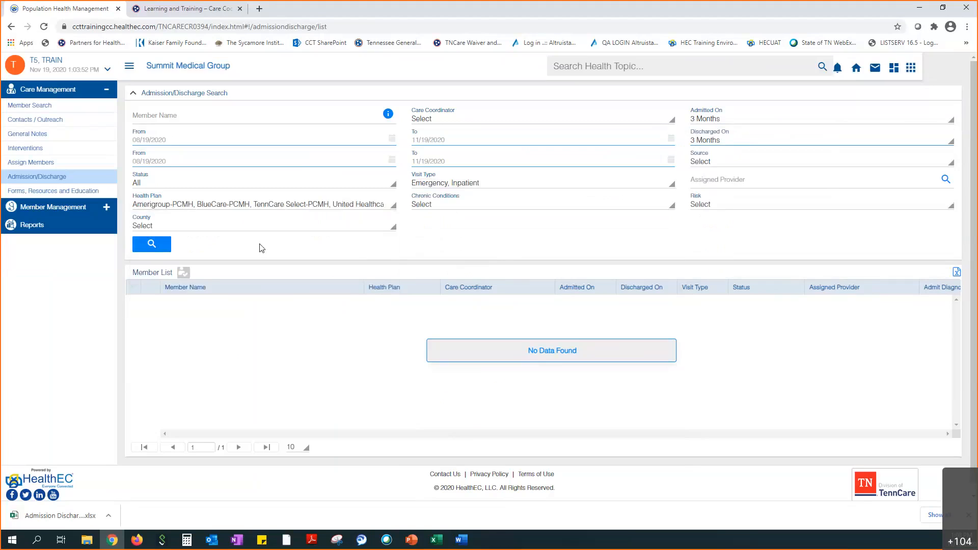
{"action": "left_click", "coordinate": [152, 245]}
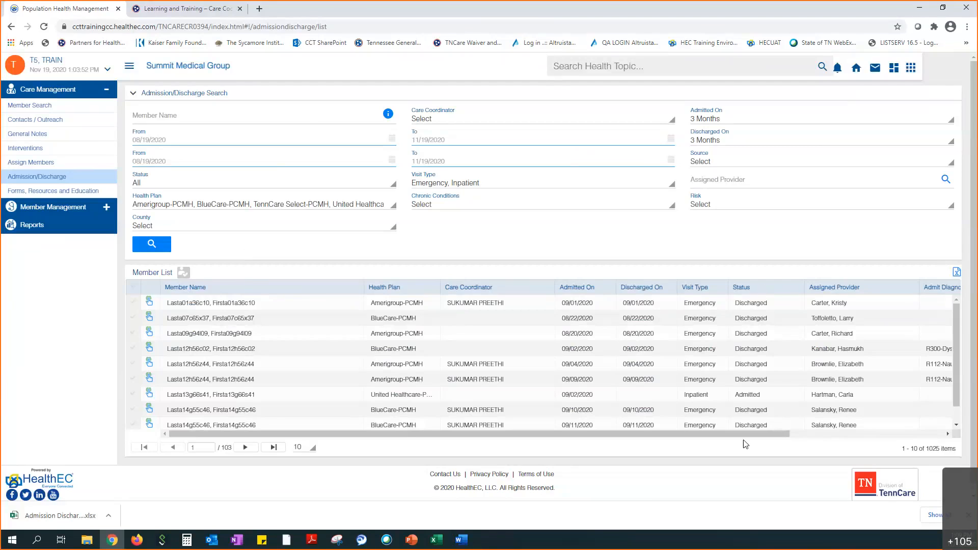
Export the member list to an Excel file and open the downloaded workbook.
{"action": "left_click_drag", "start_coordinate": [757, 435], "coordinate": [914, 443]}
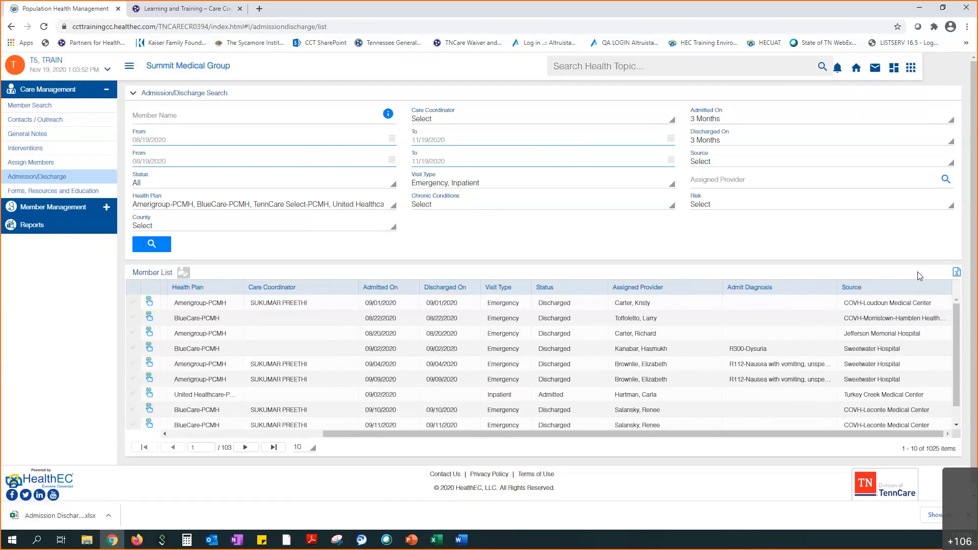
{"action": "left_click", "coordinate": [957, 273]}
{"action": "left_click", "coordinate": [50, 517]}
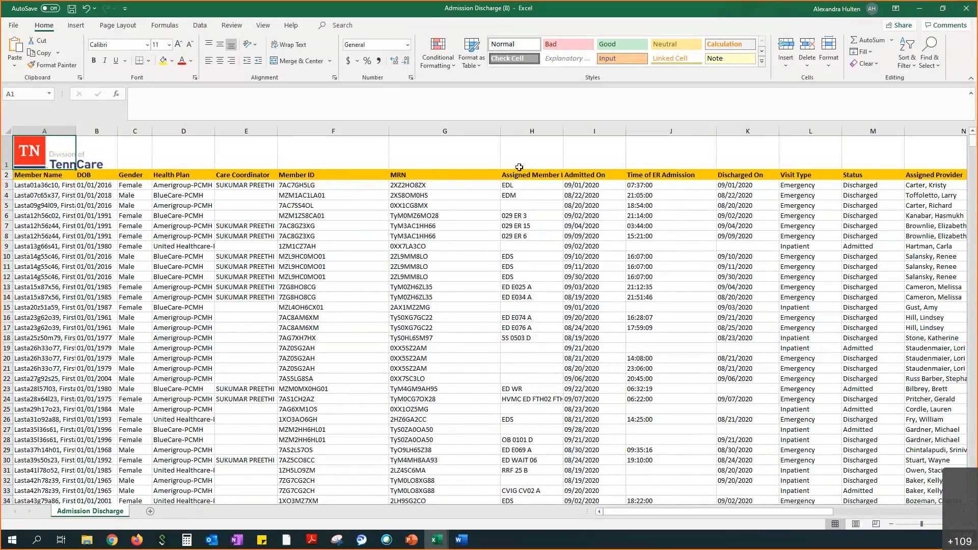
Review the exported sheet's columns from Assigned Member Location, Admitted On and Time of ER Admission through Prospective Risk Score.
{"action": "left_click", "coordinate": [539, 176]}
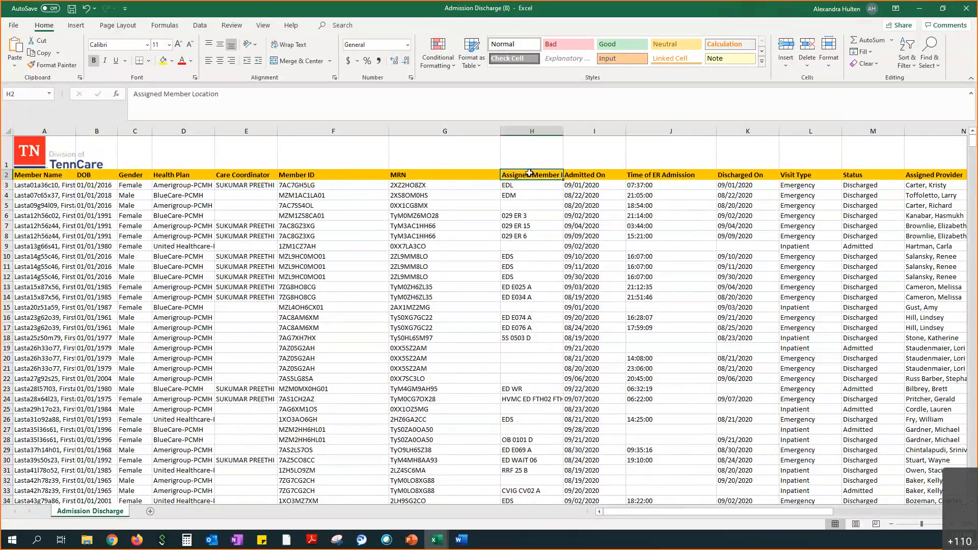
{"action": "left_click", "coordinate": [586, 172]}
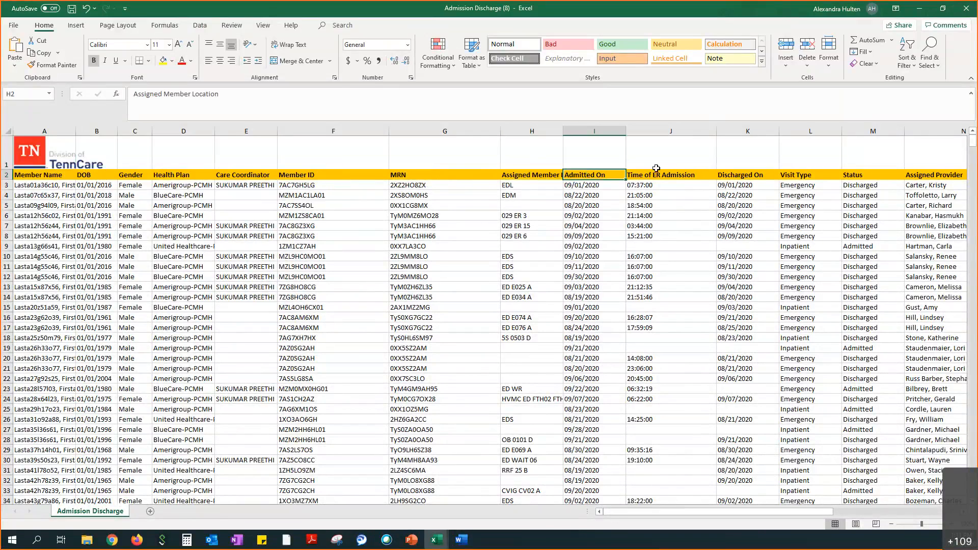
{"action": "left_click", "coordinate": [685, 174]}
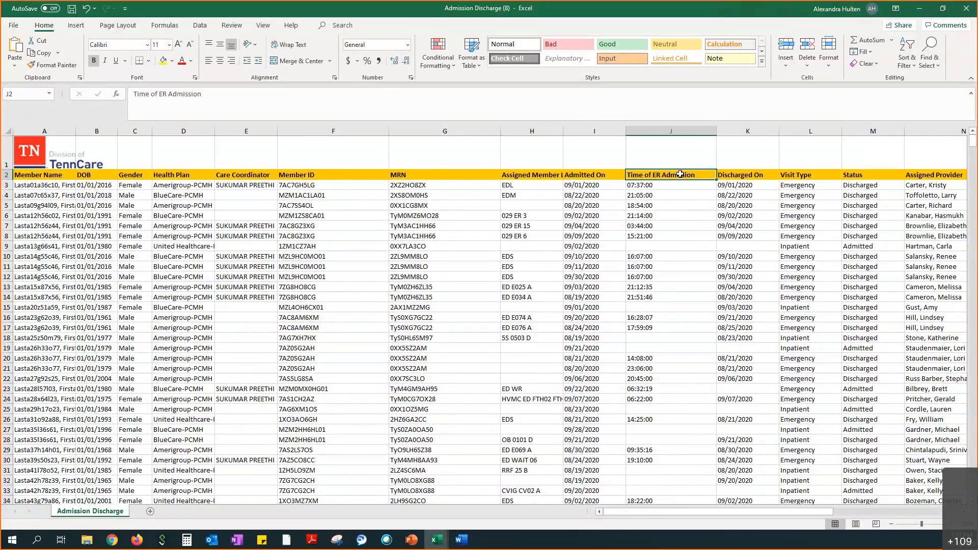
{"action": "left_click", "coordinate": [758, 174]}
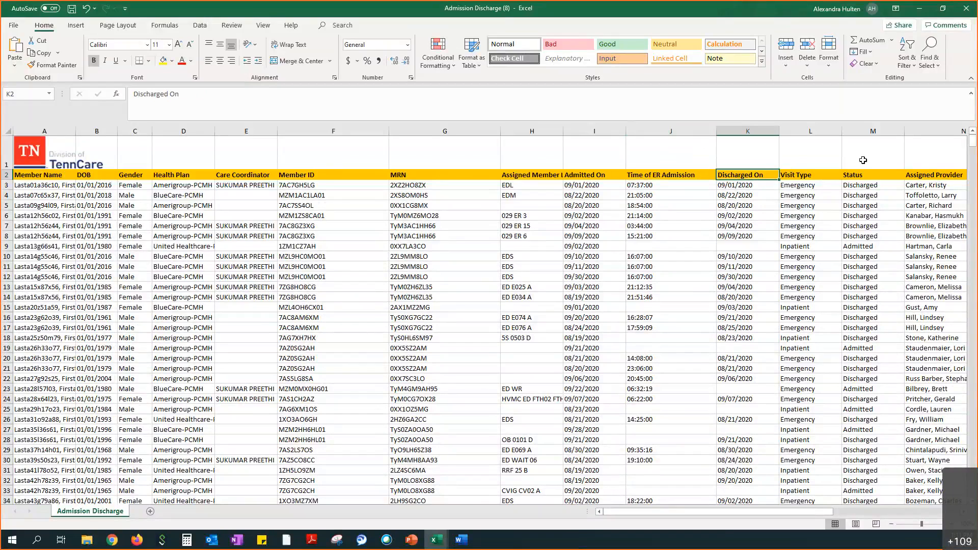
{"action": "left_click_drag", "start_coordinate": [805, 512], "coordinate": [937, 516]}
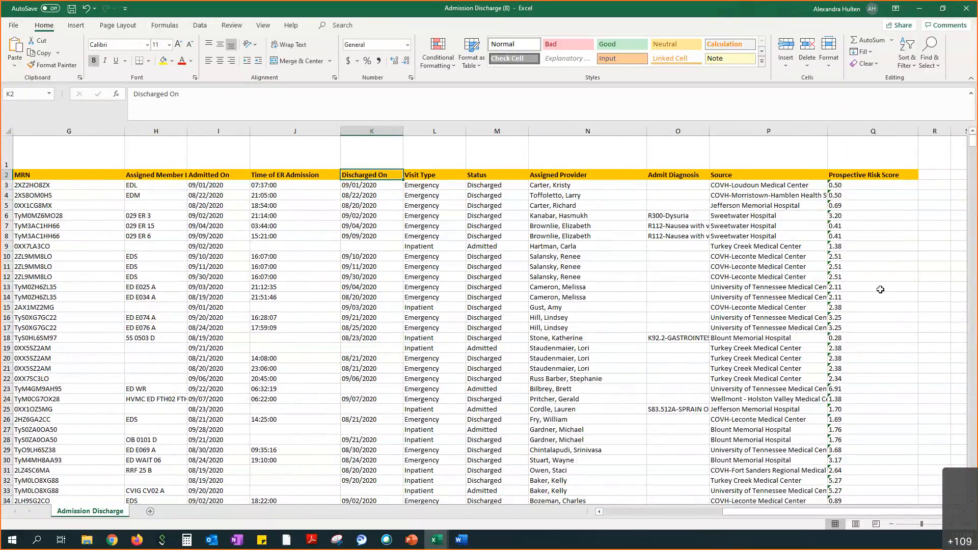
{"action": "left_click_drag", "start_coordinate": [766, 516], "coordinate": [643, 518]}
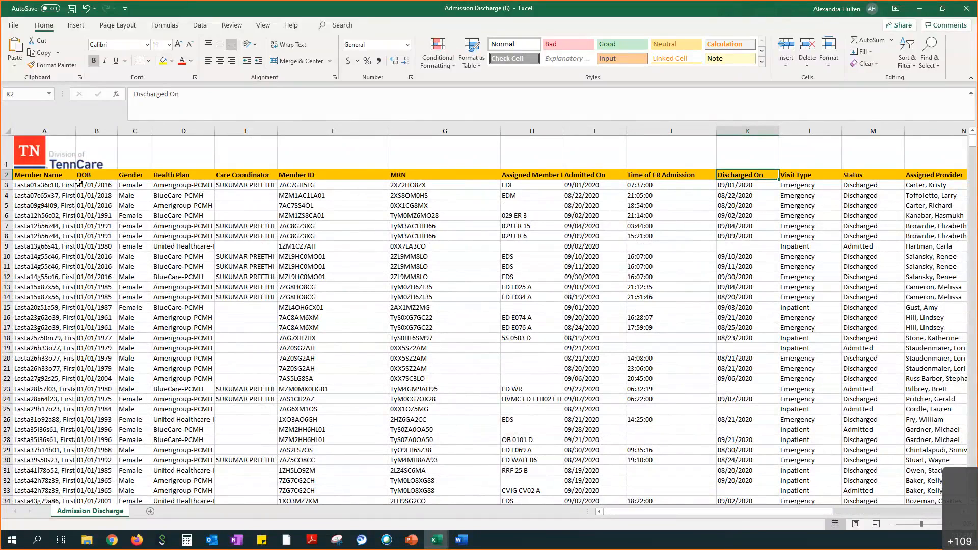
Add filters to the column headings in row 2 of the exported sheet and minimize the workbook.
{"action": "left_click", "coordinate": [9, 175]}
{"action": "left_click", "coordinate": [916, 68]}
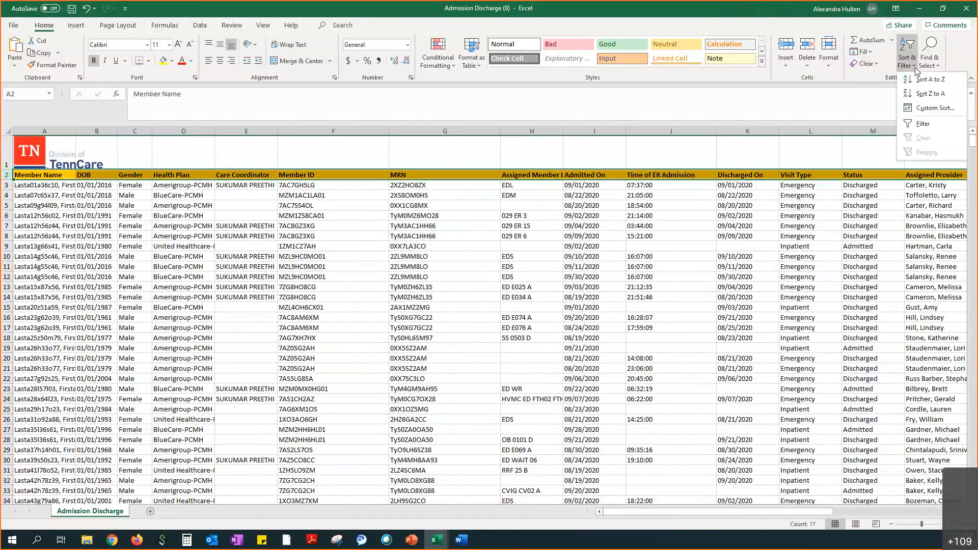
{"action": "left_click", "coordinate": [923, 123]}
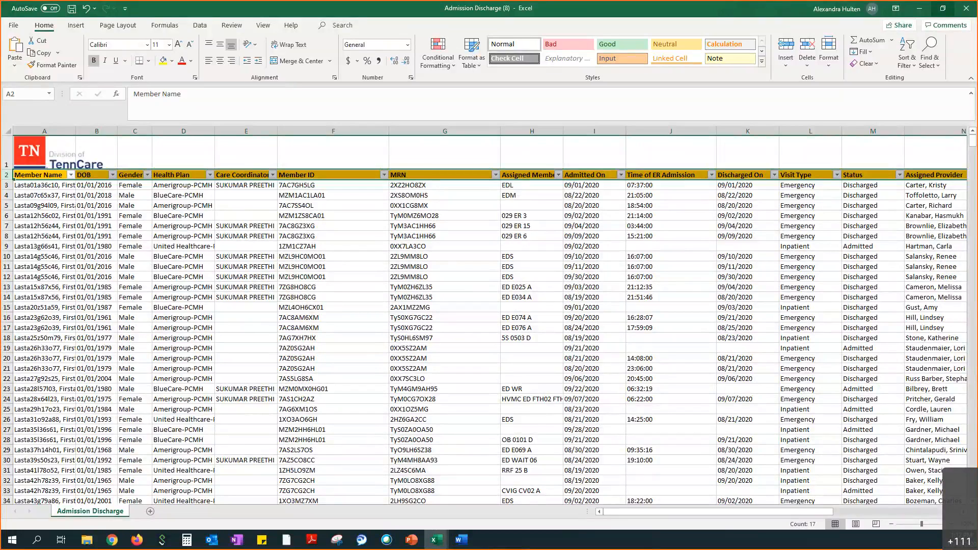
{"action": "left_click", "coordinate": [924, 11]}
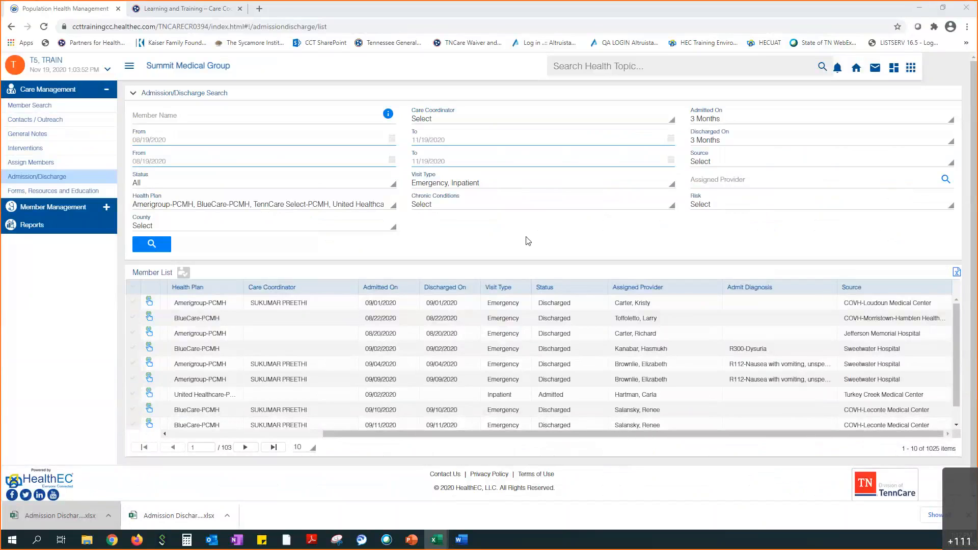
Remove the Amerigroup-PCMH, BlueCare-PCMH, TennCare Select-PCMH and United Healthcare-PCMH selections from the Health Plan filter.
{"action": "left_click", "coordinate": [390, 208]}
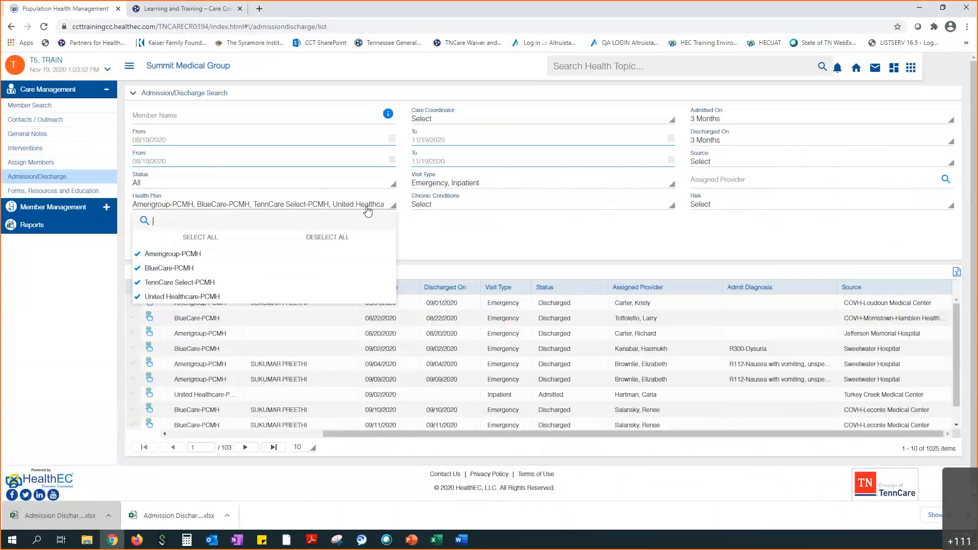
{"action": "left_click", "coordinate": [157, 254]}
{"action": "left_click", "coordinate": [155, 270]}
{"action": "left_click", "coordinate": [154, 284]}
{"action": "left_click", "coordinate": [154, 298]}
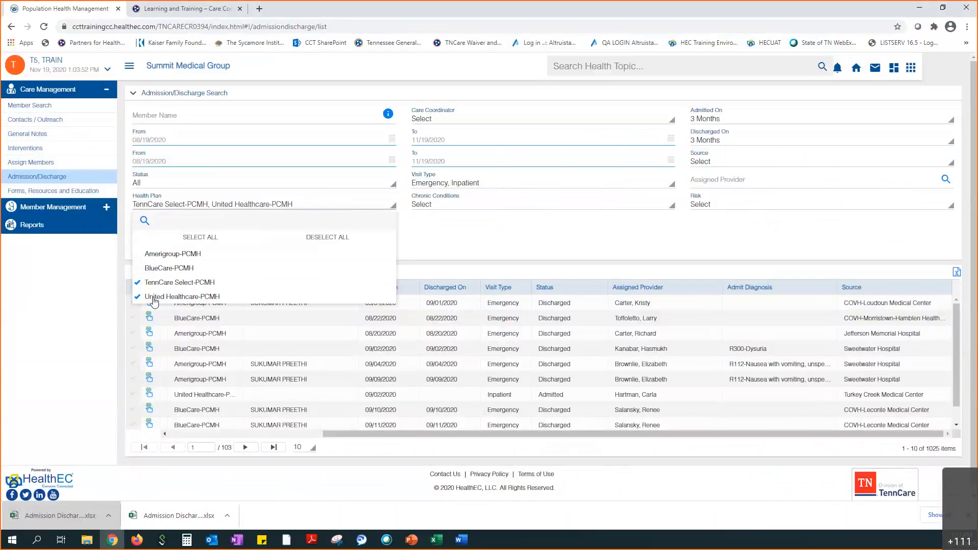
{"action": "left_click", "coordinate": [457, 194]}
Clear Emergency and Inpatient from the Visit Type filter and rerun the admission/discharge search.
{"action": "left_click", "coordinate": [448, 184]}
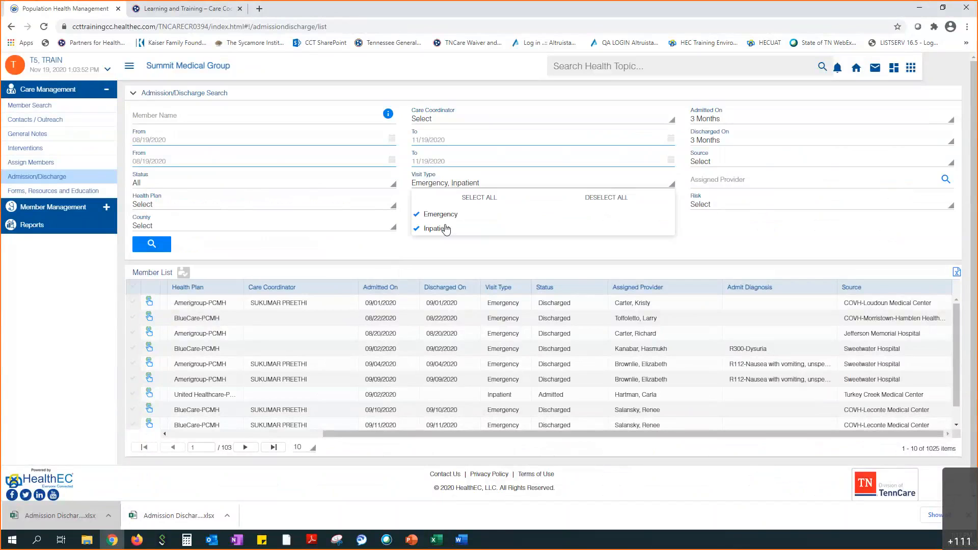
{"action": "left_click", "coordinate": [444, 215]}
{"action": "left_click", "coordinate": [437, 228]}
{"action": "left_click", "coordinate": [401, 254]}
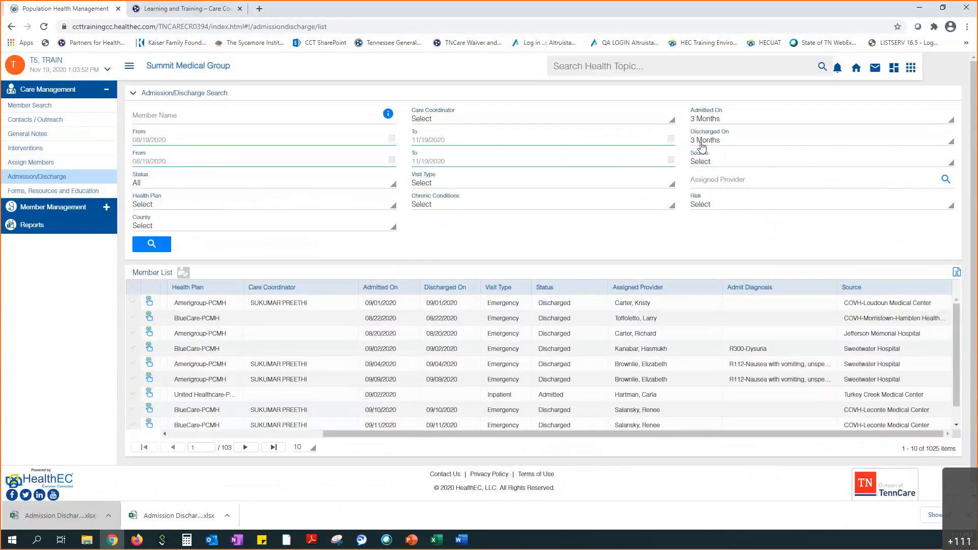
{"action": "left_click", "coordinate": [151, 244]}
Set the Care Coordinator filter to the first listed coordinator and run the admission/discharge search.
{"action": "left_click", "coordinate": [707, 122]}
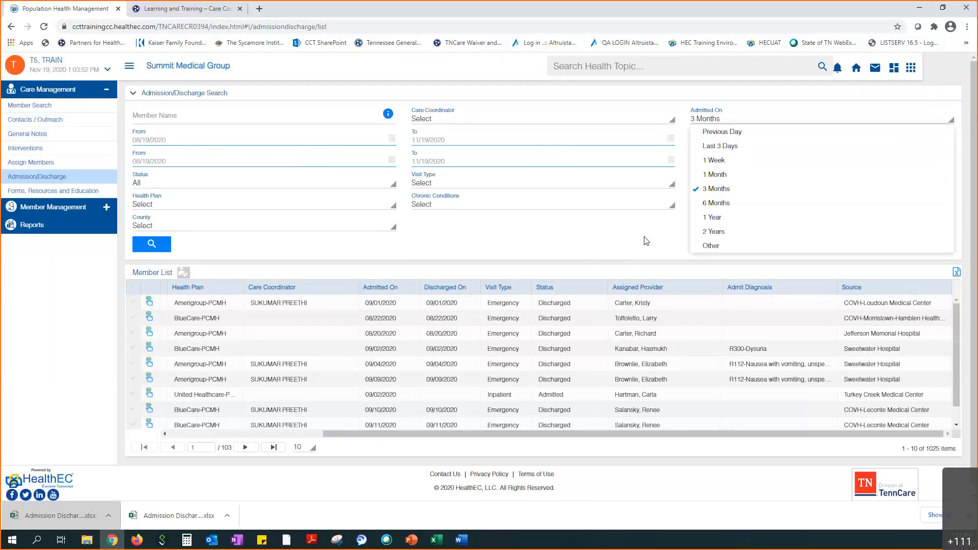
{"action": "left_click", "coordinate": [658, 235]}
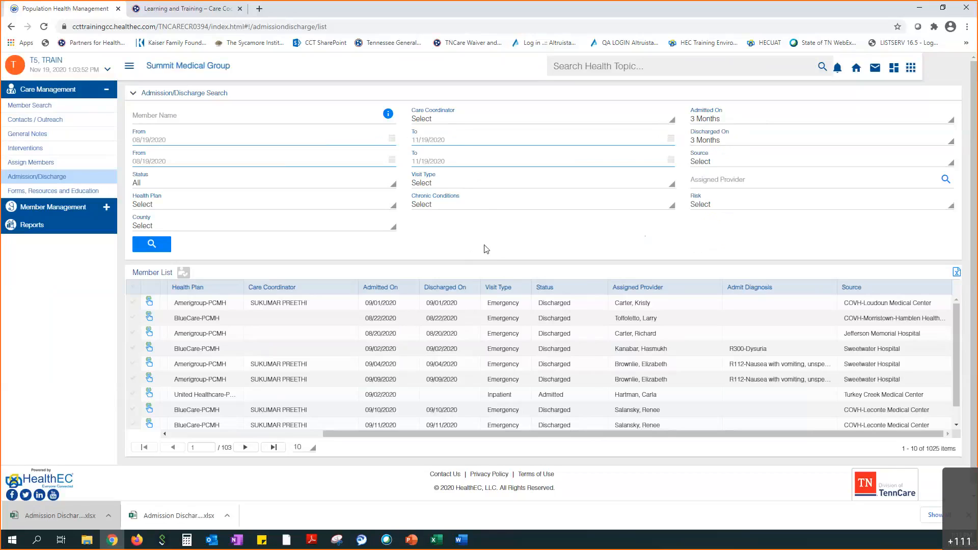
{"action": "left_click", "coordinate": [456, 122]}
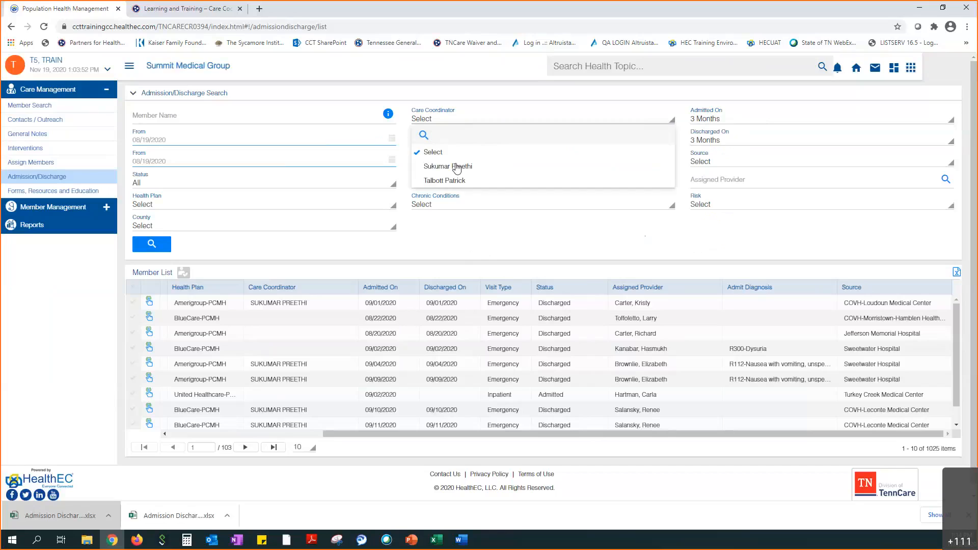
{"action": "left_click", "coordinate": [457, 167]}
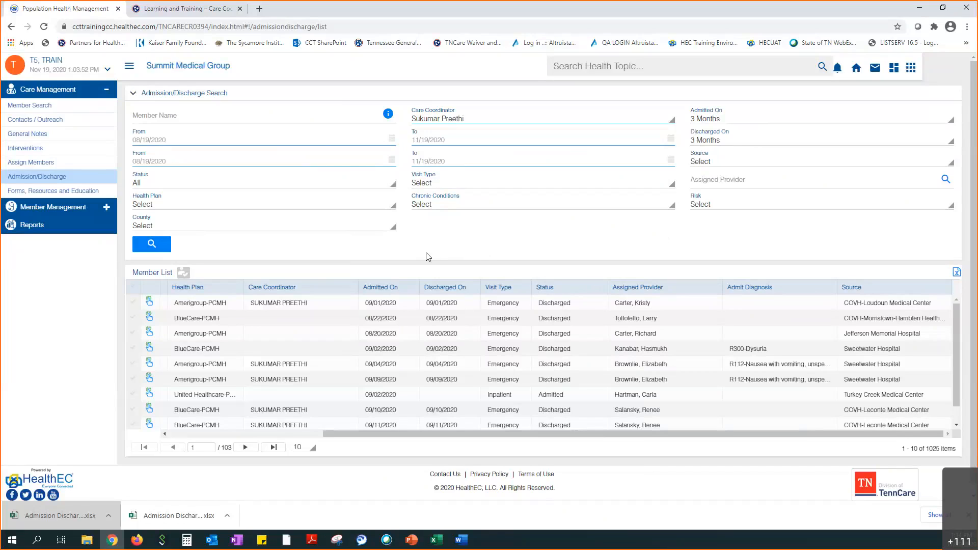
{"action": "left_click", "coordinate": [153, 245]}
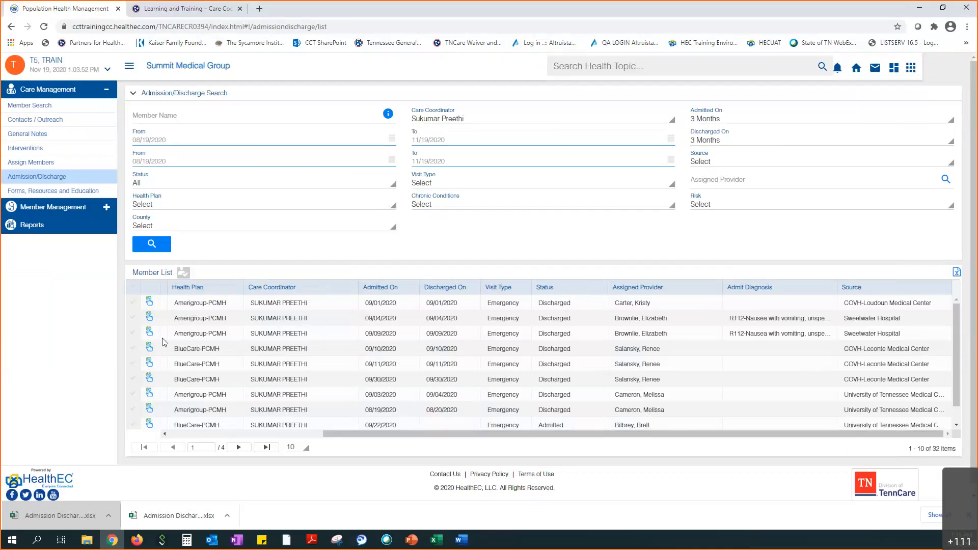
Open the care plan of the member in the second row and check the contact details in the member header.
{"action": "left_click_drag", "start_coordinate": [357, 439], "coordinate": [202, 438]}
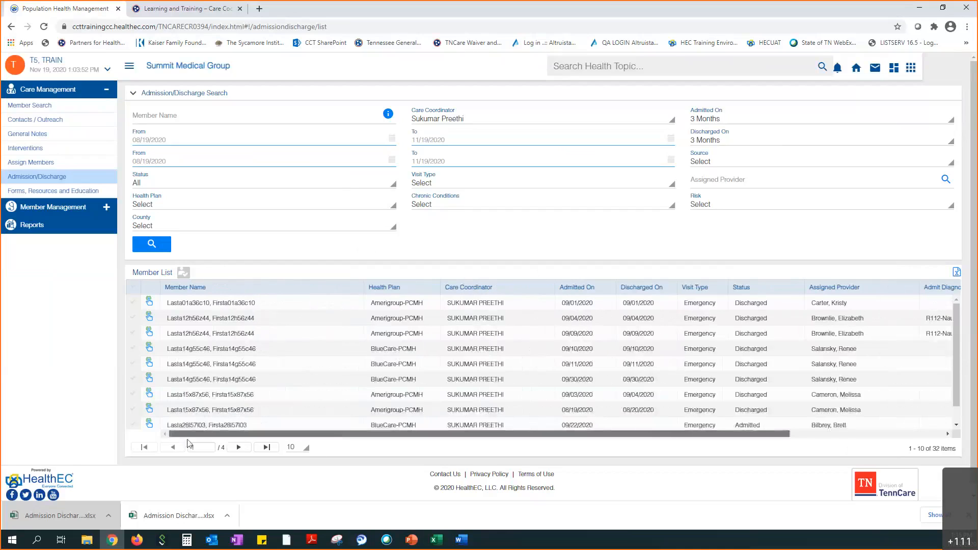
{"action": "left_click", "coordinate": [149, 320]}
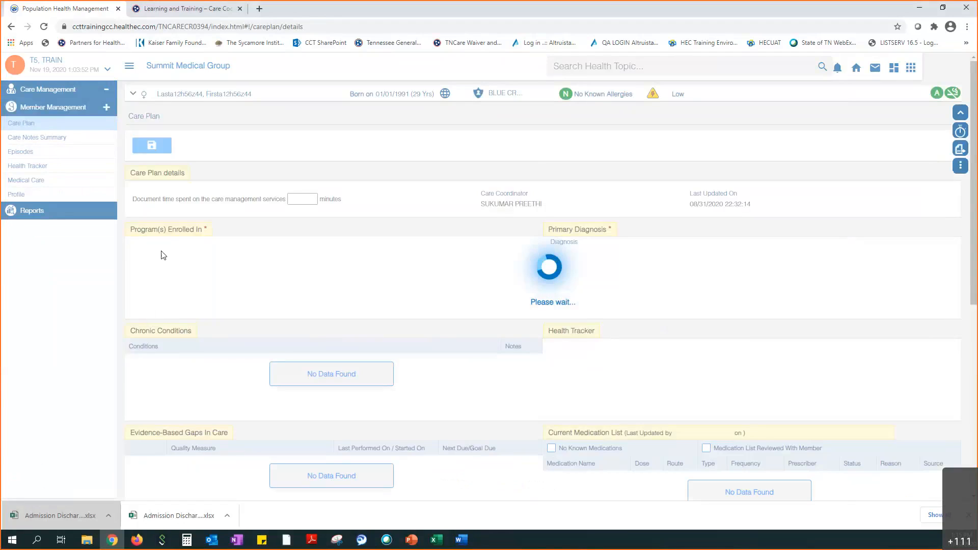
{"action": "left_click", "coordinate": [133, 97]}
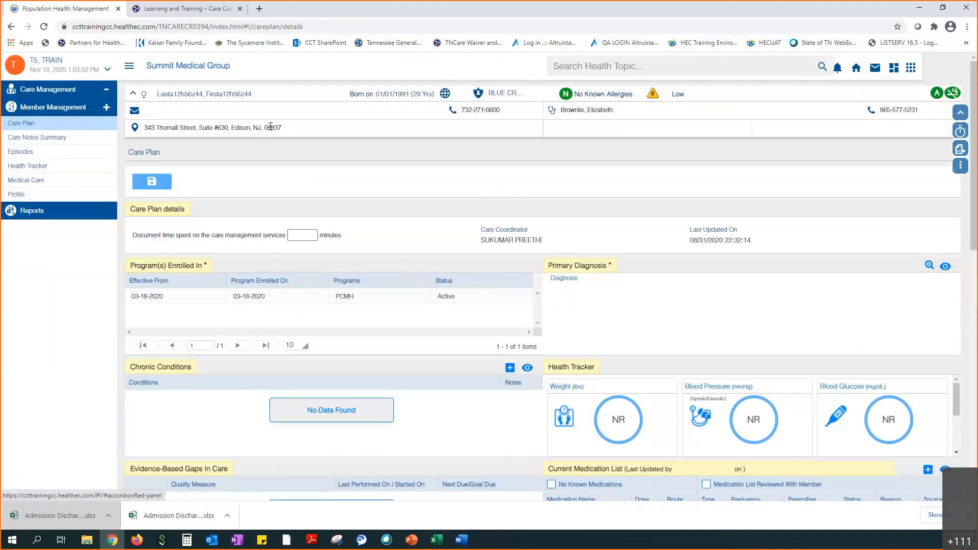
{"action": "left_click", "coordinate": [133, 97]}
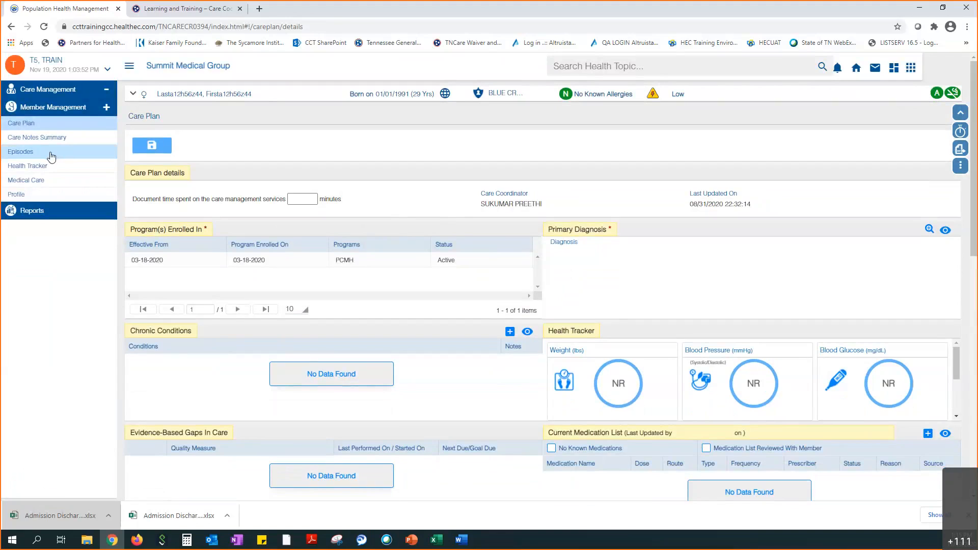
Open the member's Episodes page and set the Time Period to 1 Year.
{"action": "left_click", "coordinate": [32, 154]}
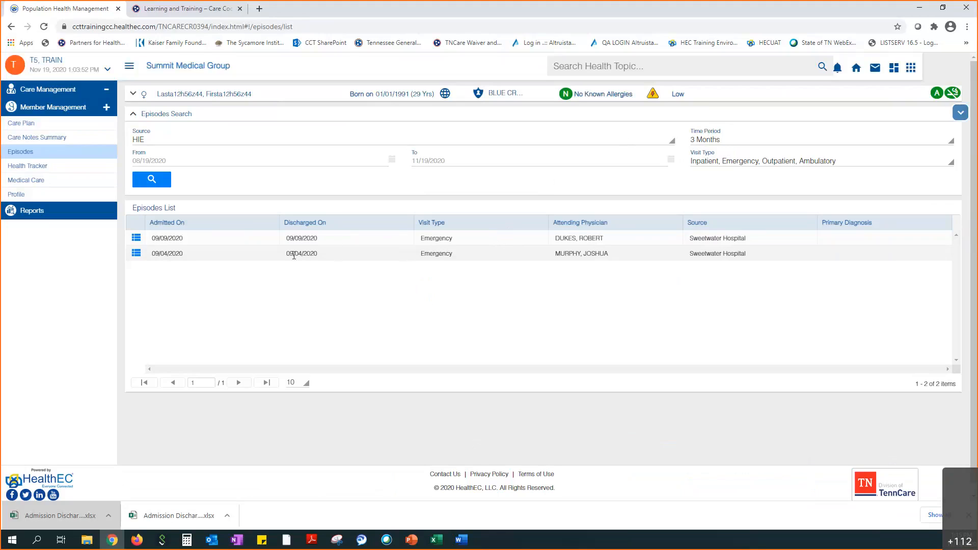
{"action": "left_click", "coordinate": [752, 144]}
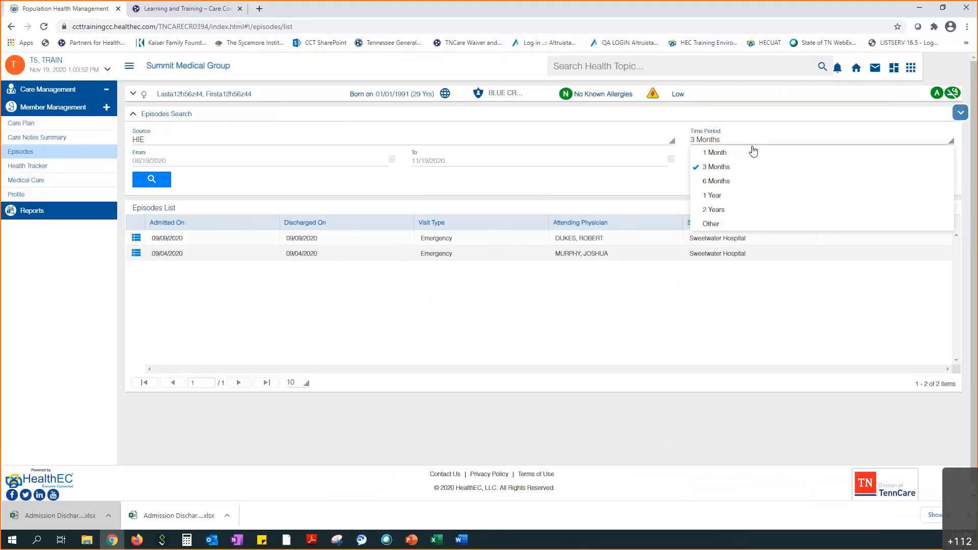
{"action": "left_click", "coordinate": [714, 196]}
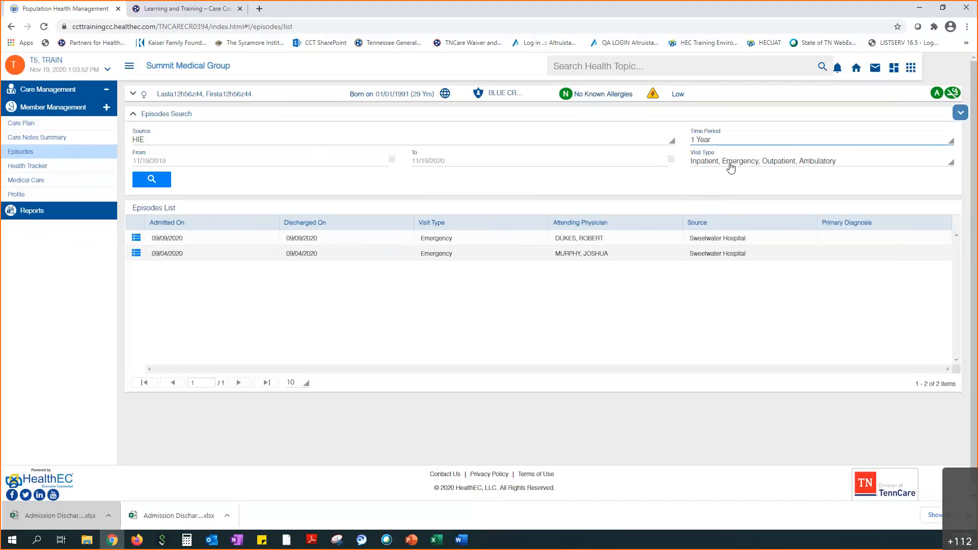
Limit the episode Visit Type to Inpatient and Emergency and run the episodes search.
{"action": "left_click", "coordinate": [727, 169]}
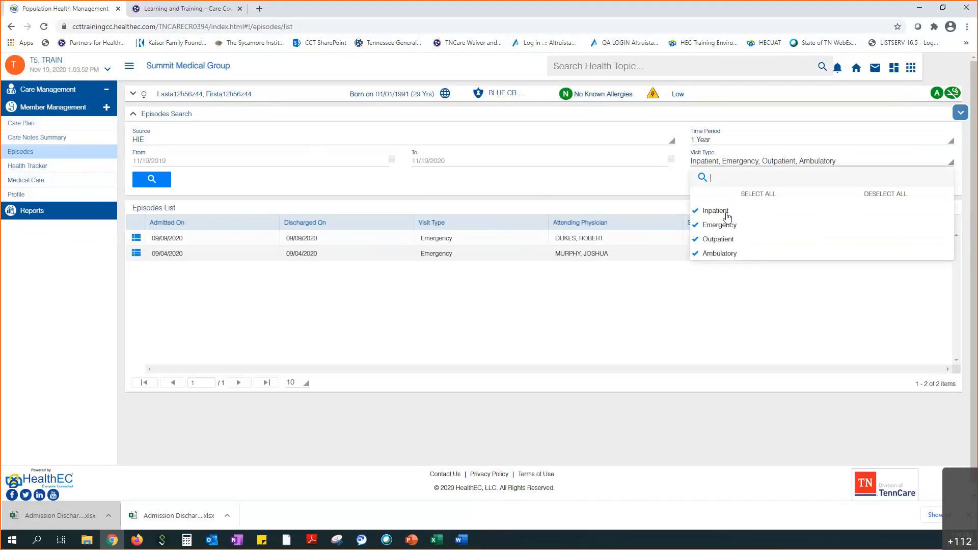
{"action": "left_click", "coordinate": [716, 245]}
{"action": "left_click", "coordinate": [715, 254]}
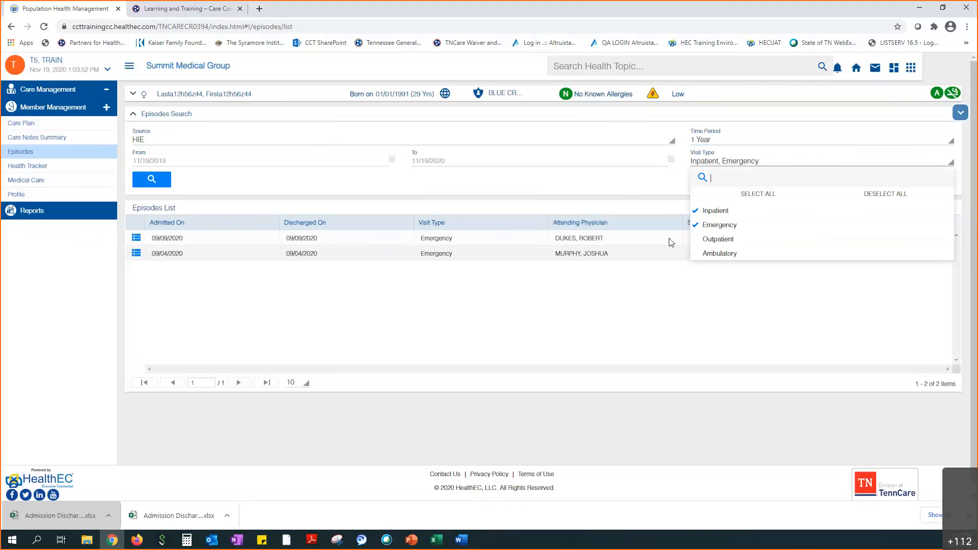
{"action": "left_click", "coordinate": [627, 190]}
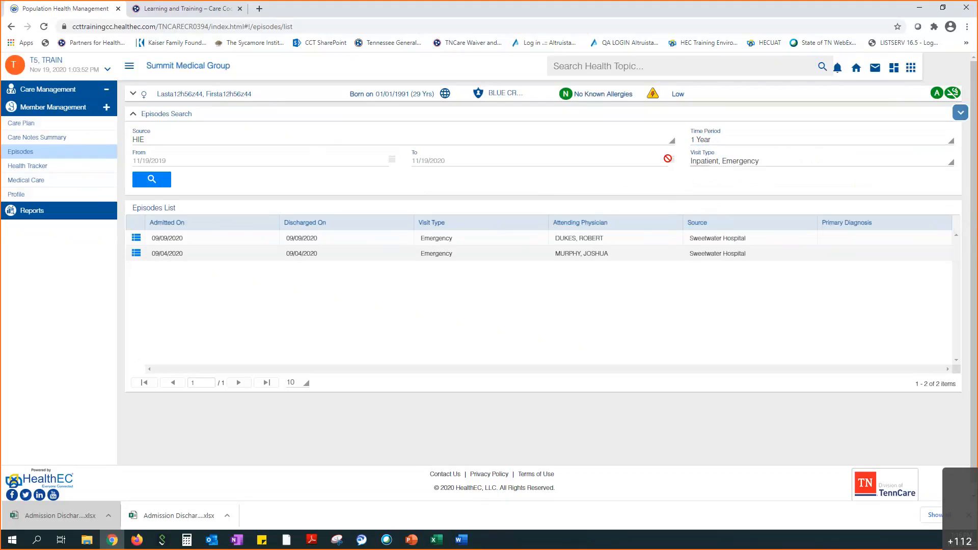
{"action": "left_click", "coordinate": [748, 146]}
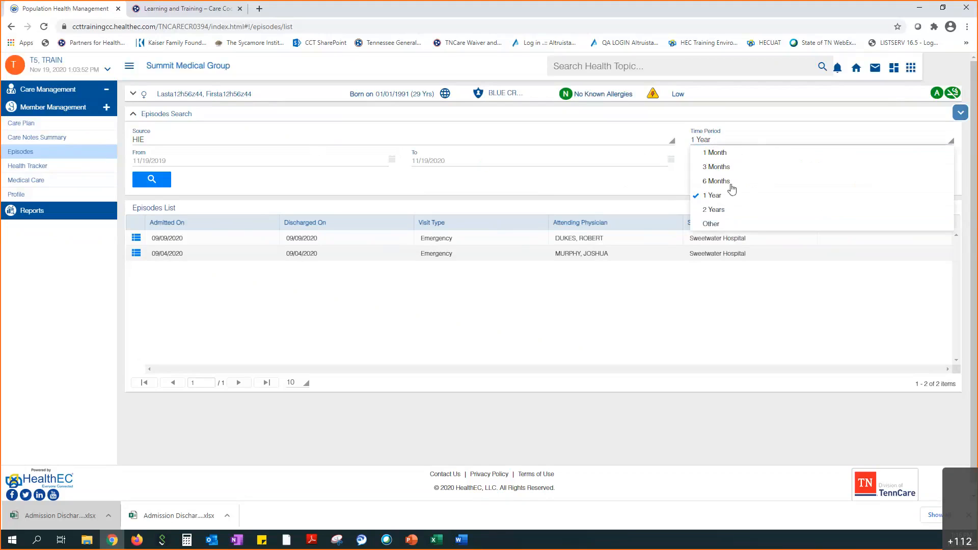
{"action": "left_click", "coordinate": [290, 128]}
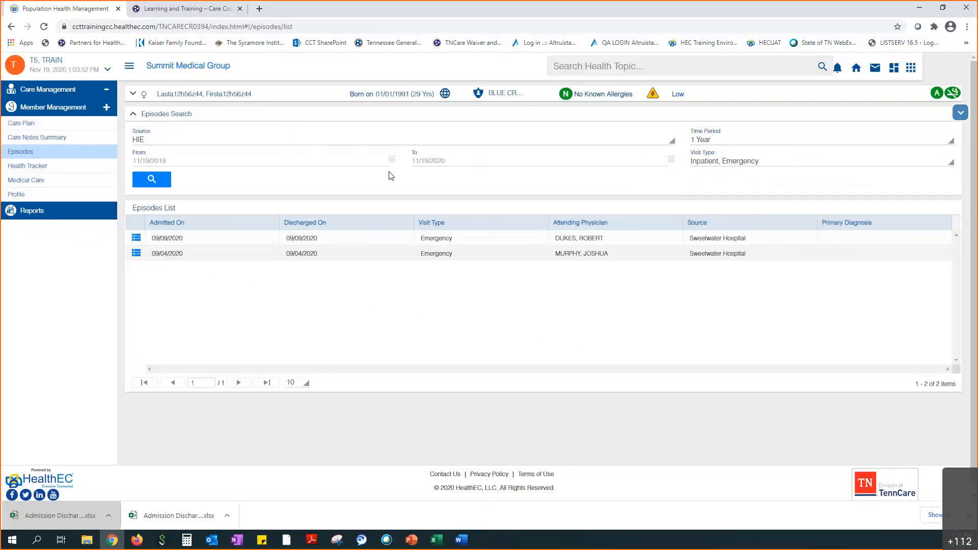
{"action": "left_click", "coordinate": [163, 182]}
Open the episode admitted on 09/09/2020 and expand its Episode Details section.
{"action": "left_click", "coordinate": [138, 241]}
{"action": "left_click", "coordinate": [137, 239]}
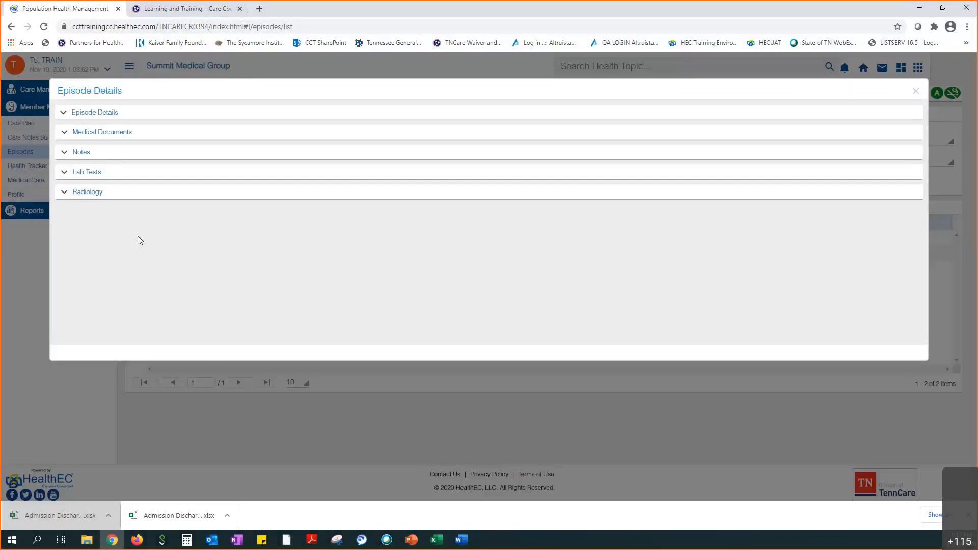
{"action": "left_click", "coordinate": [64, 113]}
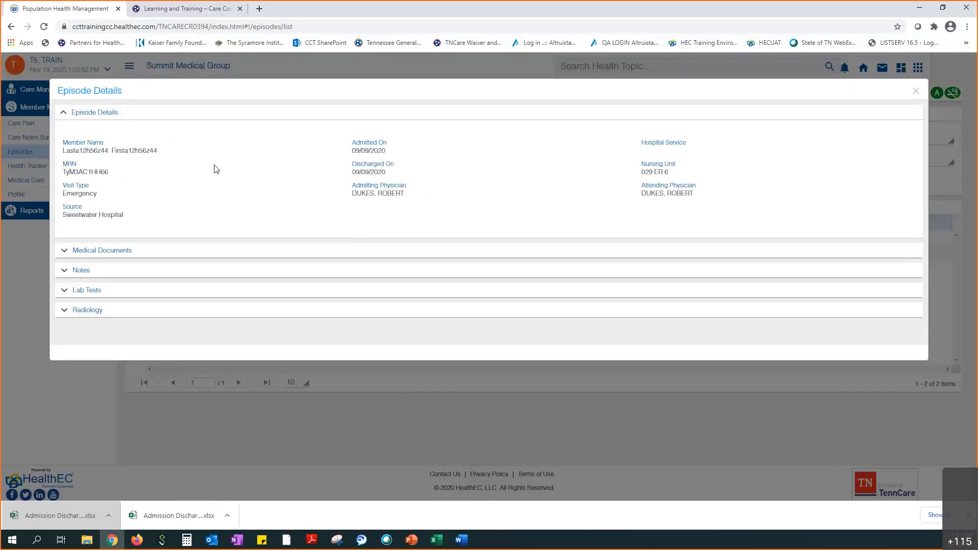
Check the Medical Documents and Notes sections of the episode.
{"action": "left_click", "coordinate": [118, 252]}
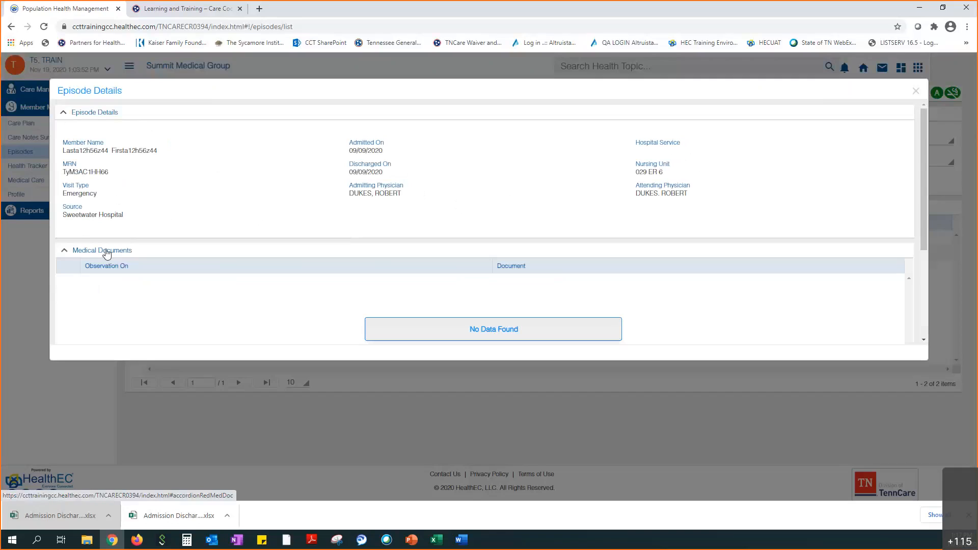
{"action": "left_click", "coordinate": [66, 252]}
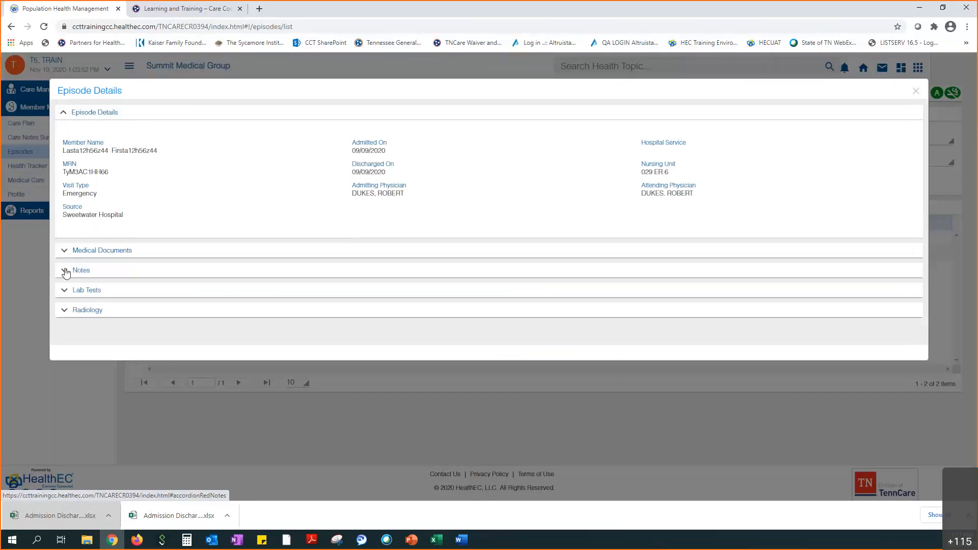
{"action": "left_click", "coordinate": [64, 272]}
{"action": "scroll", "coordinate": [138, 270], "scroll_direction": "down", "scroll_amount": 2}
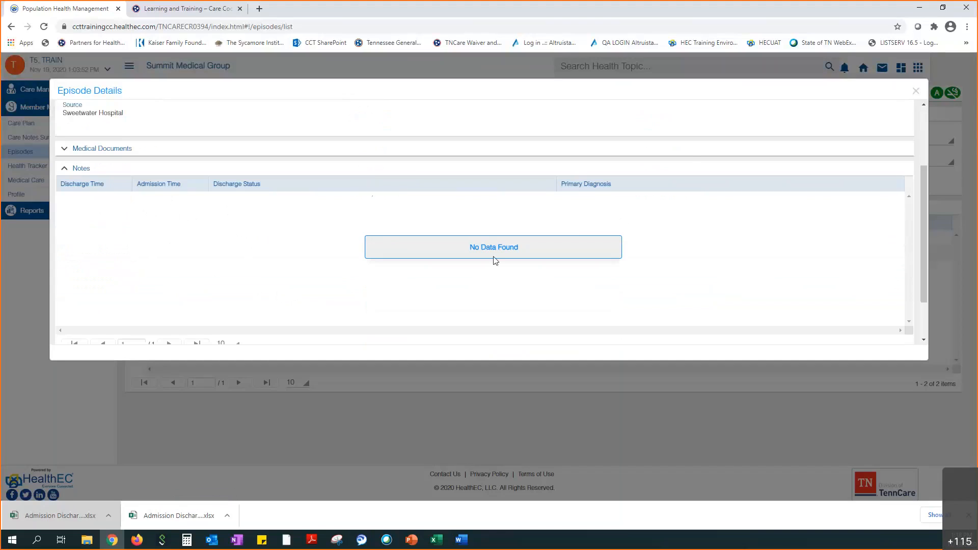
Close the current episode, check the Notes section of the episode admitted on 09/04/2020, and close that episode too.
{"action": "left_click", "coordinate": [916, 93]}
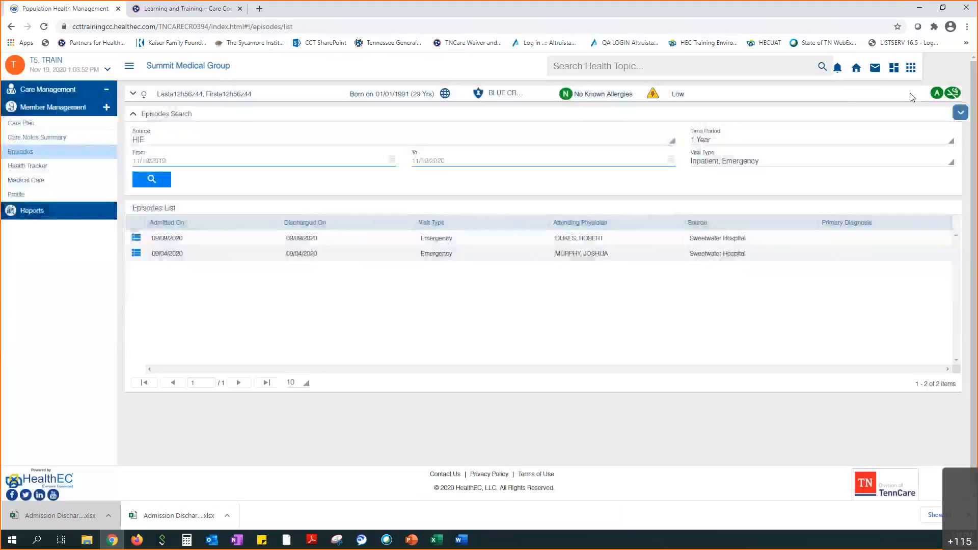
{"action": "left_click", "coordinate": [137, 253]}
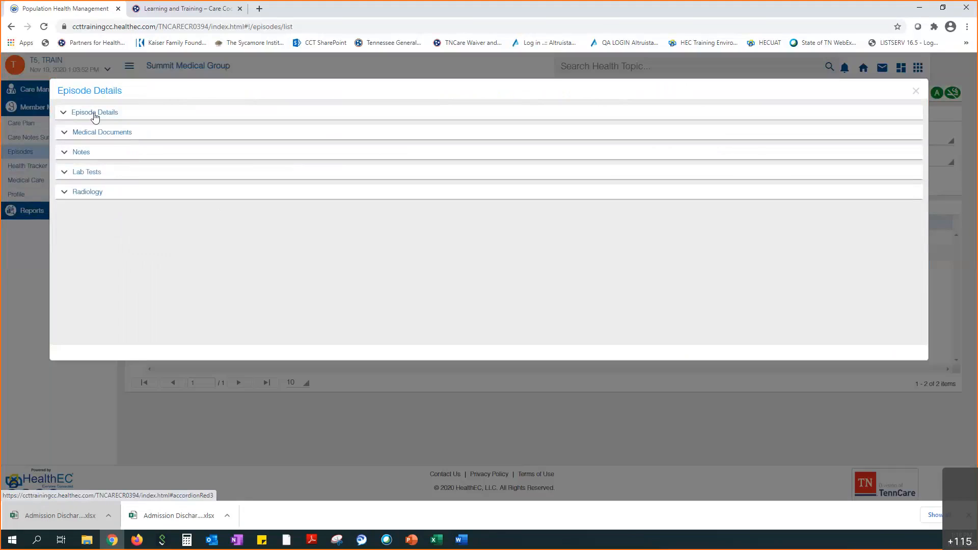
{"action": "left_click", "coordinate": [83, 152]}
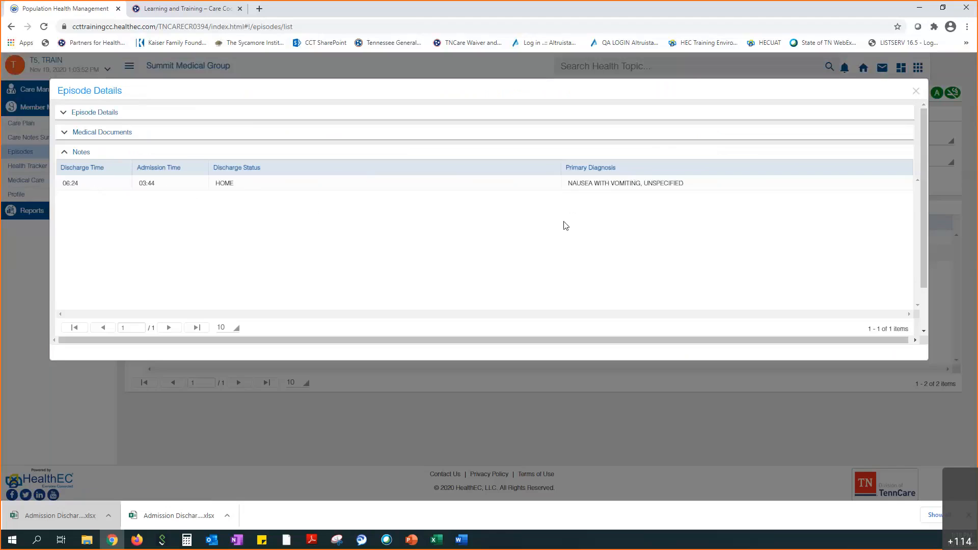
{"action": "left_click", "coordinate": [916, 93]}
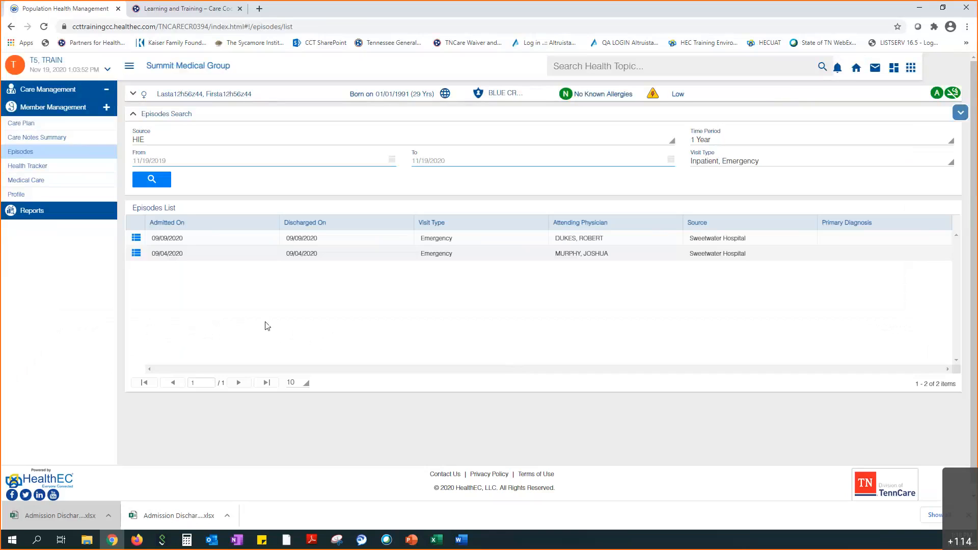
Open the member's Care Plan and check the Claims History in its Summary Status section.
{"action": "left_click", "coordinate": [79, 127]}
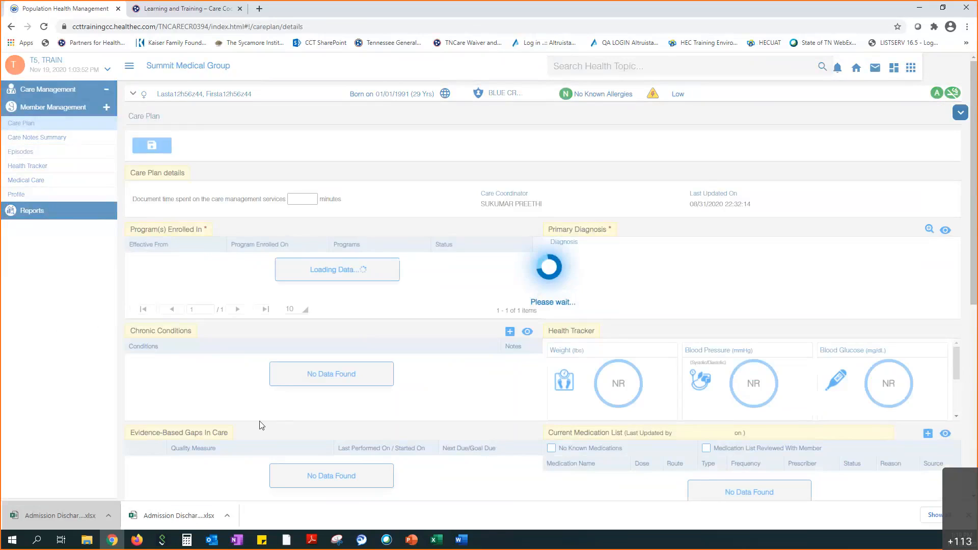
{"action": "scroll", "coordinate": [260, 425], "scroll_direction": "down", "scroll_amount": 7}
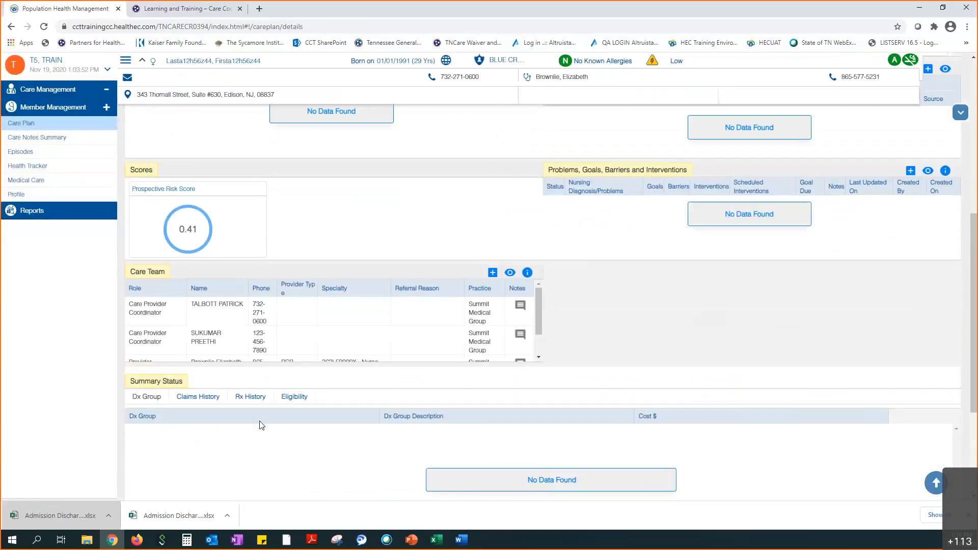
{"action": "scroll", "coordinate": [261, 426], "scroll_direction": "down", "scroll_amount": 3}
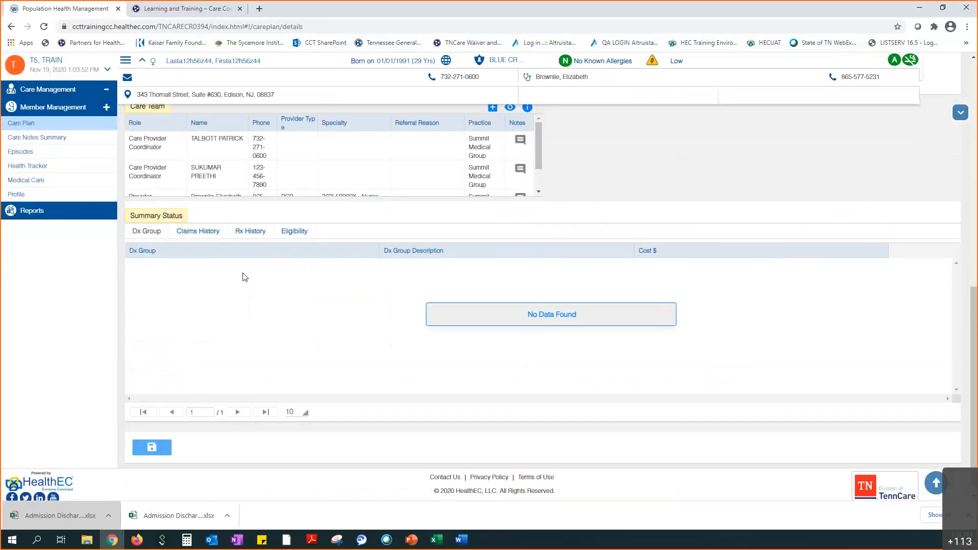
{"action": "left_click", "coordinate": [198, 233]}
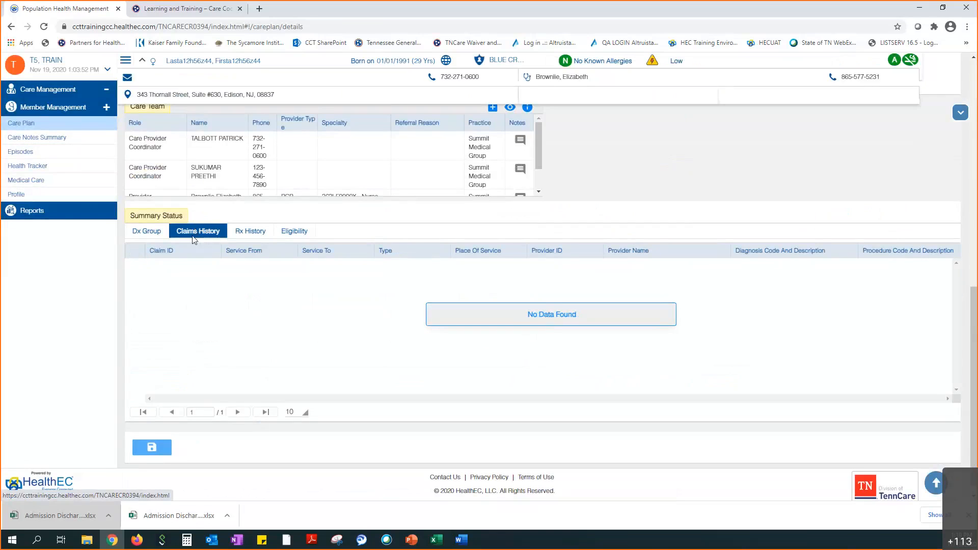
{"action": "left_click", "coordinate": [220, 328]}
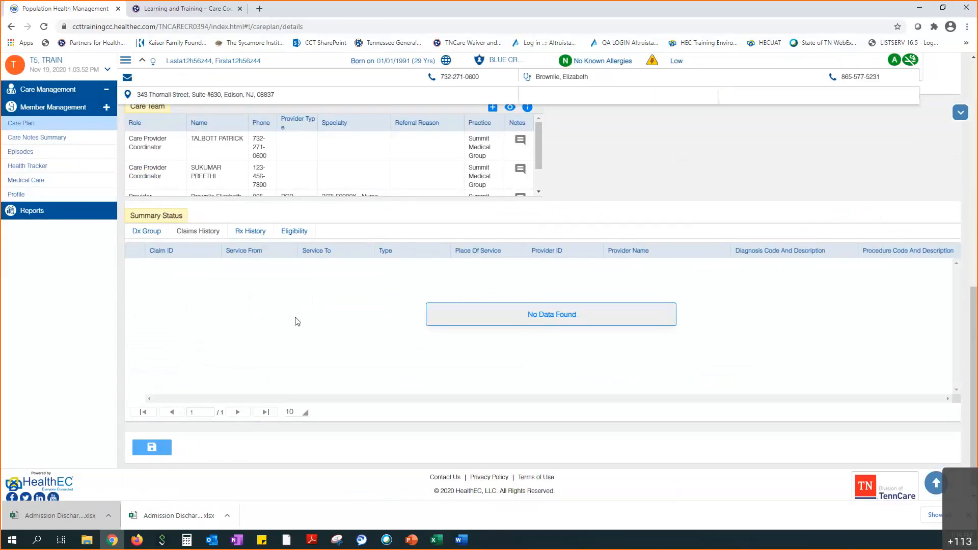
{"action": "scroll", "coordinate": [261, 339], "scroll_direction": "up", "scroll_amount": 1}
{"action": "scroll", "coordinate": [261, 339], "scroll_direction": "up", "scroll_amount": 1}
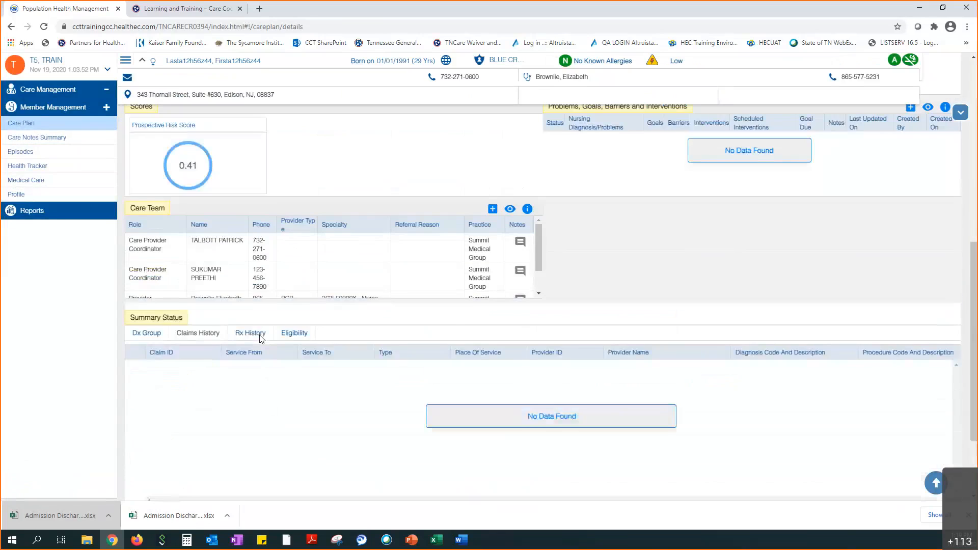
{"action": "left_click", "coordinate": [261, 338]}
{"action": "scroll", "coordinate": [260, 338], "scroll_direction": "up", "scroll_amount": 2}
{"action": "scroll", "coordinate": [261, 339], "scroll_direction": "up", "scroll_amount": 6}
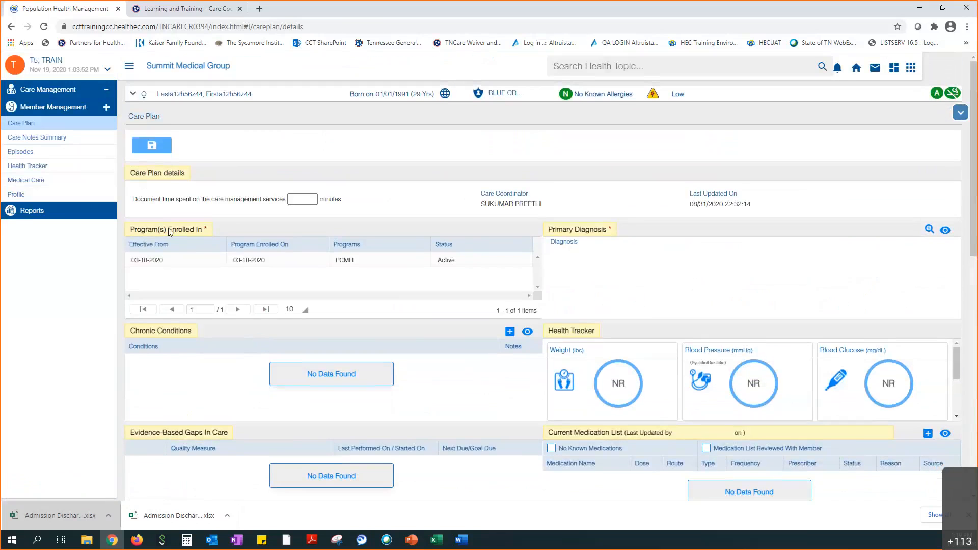
Run an Admission/Discharge search with both Admitted On and Discharged On set to 3 Months.
{"action": "left_click", "coordinate": [54, 90]}
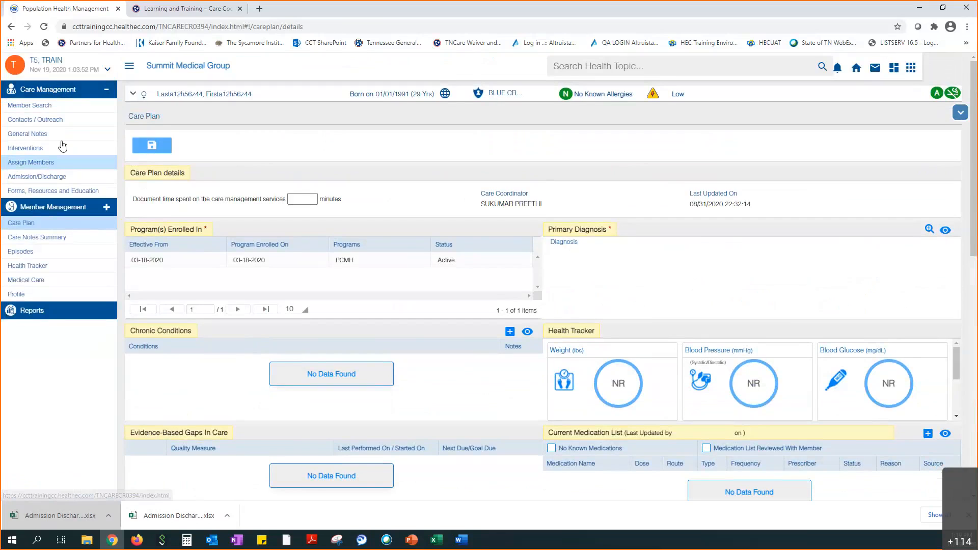
{"action": "left_click", "coordinate": [44, 179]}
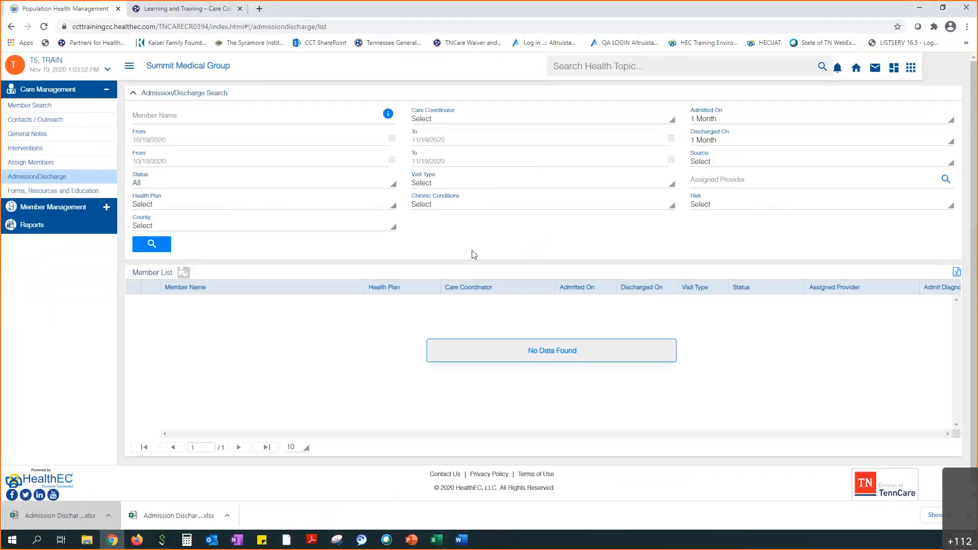
{"action": "left_click", "coordinate": [734, 119]}
{"action": "left_click", "coordinate": [716, 192]}
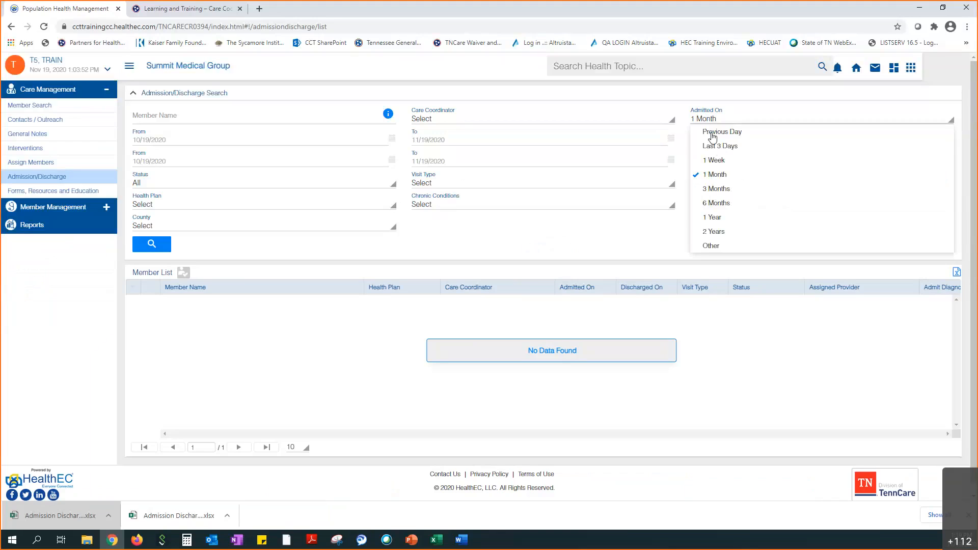
{"action": "left_click", "coordinate": [705, 142]}
{"action": "left_click", "coordinate": [710, 216]}
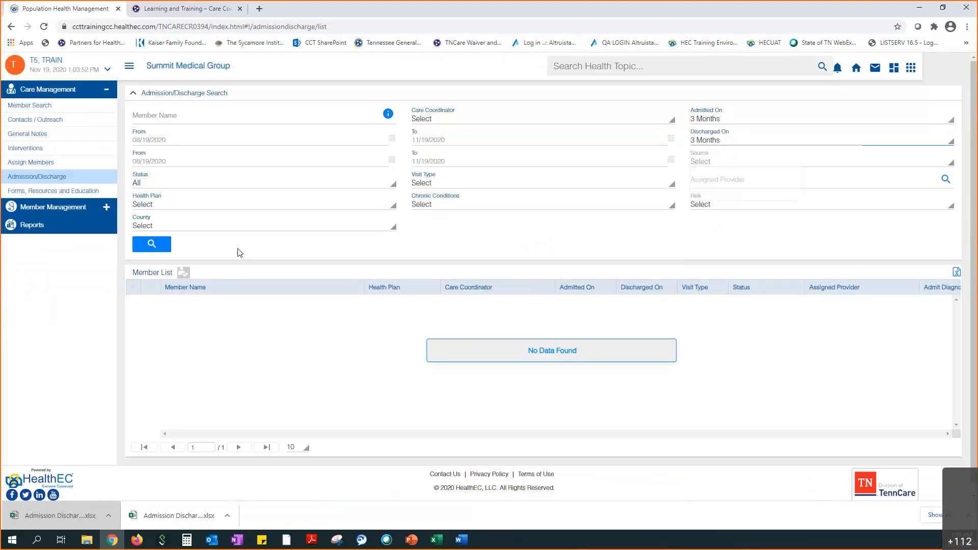
{"action": "left_click", "coordinate": [158, 253]}
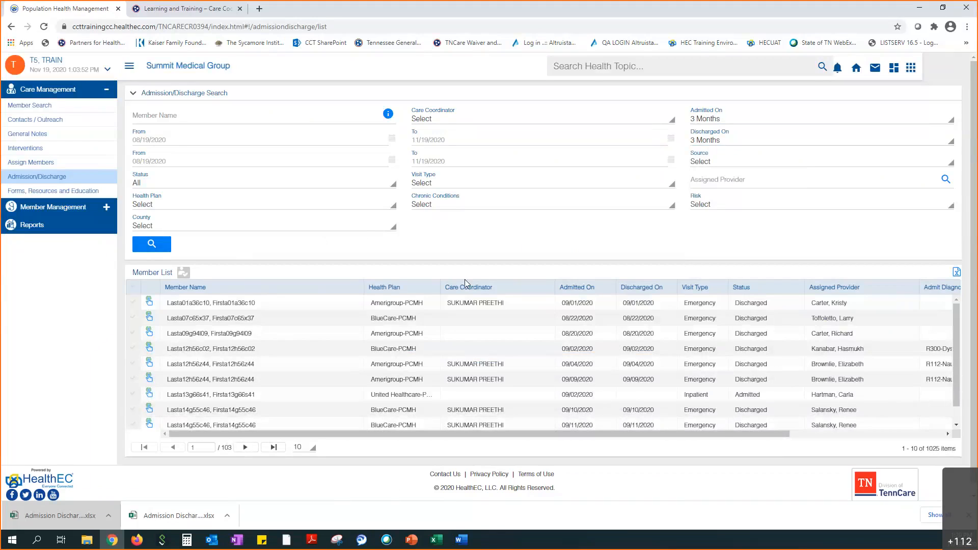
Review the diagnosis and source details in the member list and open the care plan of the member with admit diagnosis R300-Dysuria.
{"action": "left_click_drag", "start_coordinate": [376, 436], "coordinate": [528, 456]}
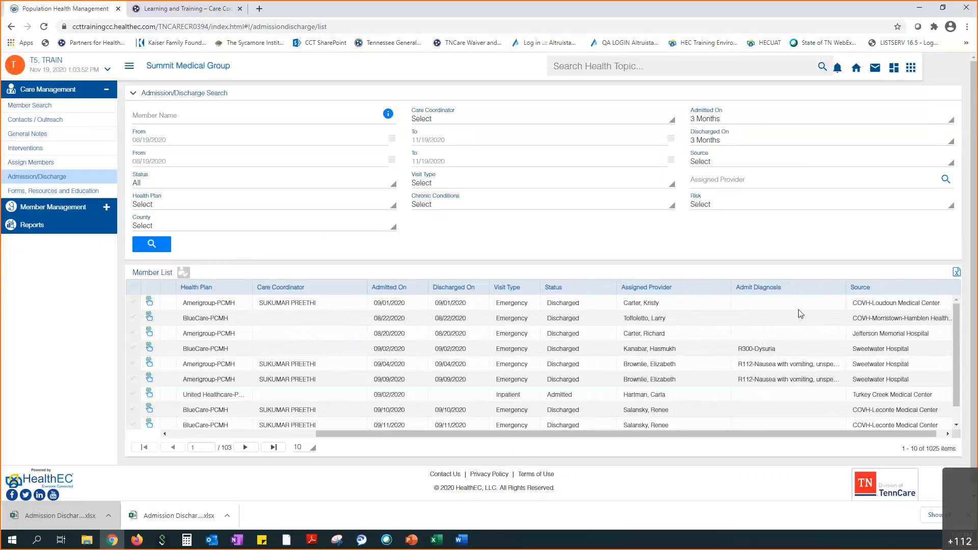
{"action": "scroll", "coordinate": [736, 439], "scroll_direction": "down", "scroll_amount": 1}
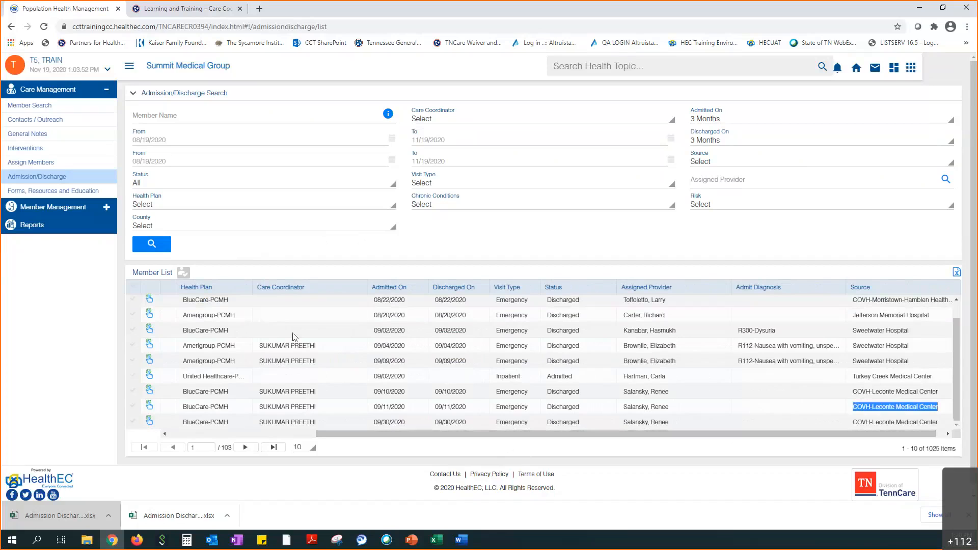
{"action": "left_click", "coordinate": [151, 331]}
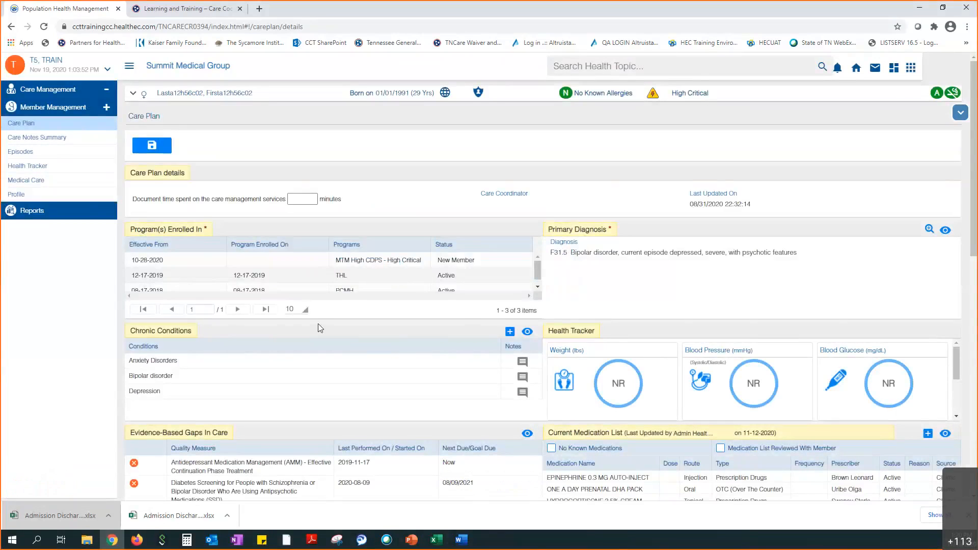
Check the member's Claims History under Summary Status, expanding and collapsing the line items of the first claim.
{"action": "scroll", "coordinate": [318, 323], "scroll_direction": "down", "scroll_amount": 10}
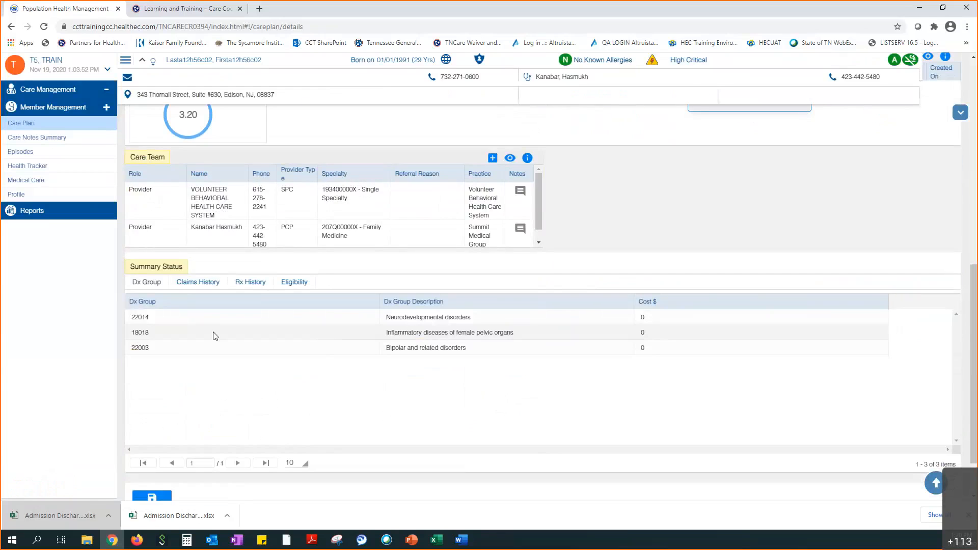
{"action": "left_click", "coordinate": [204, 283]}
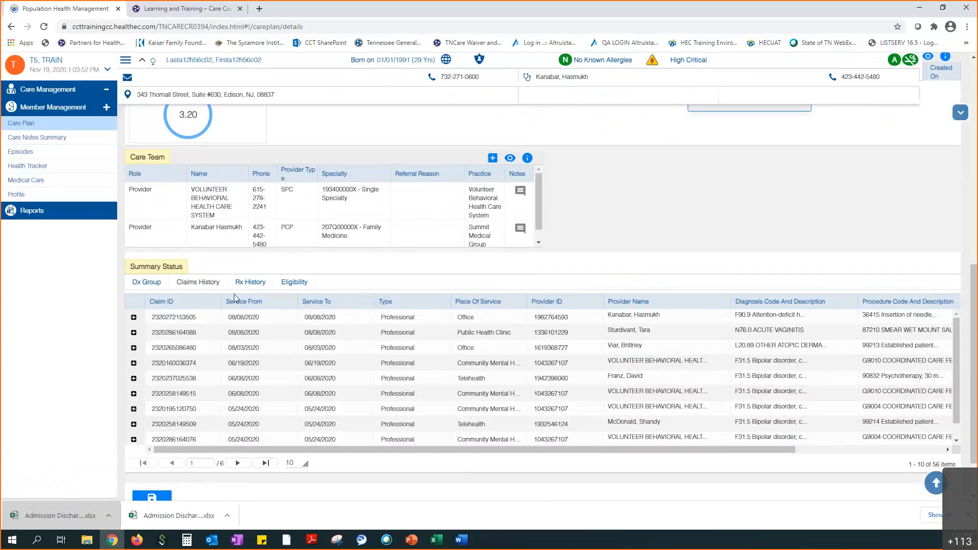
{"action": "left_click", "coordinate": [134, 318]}
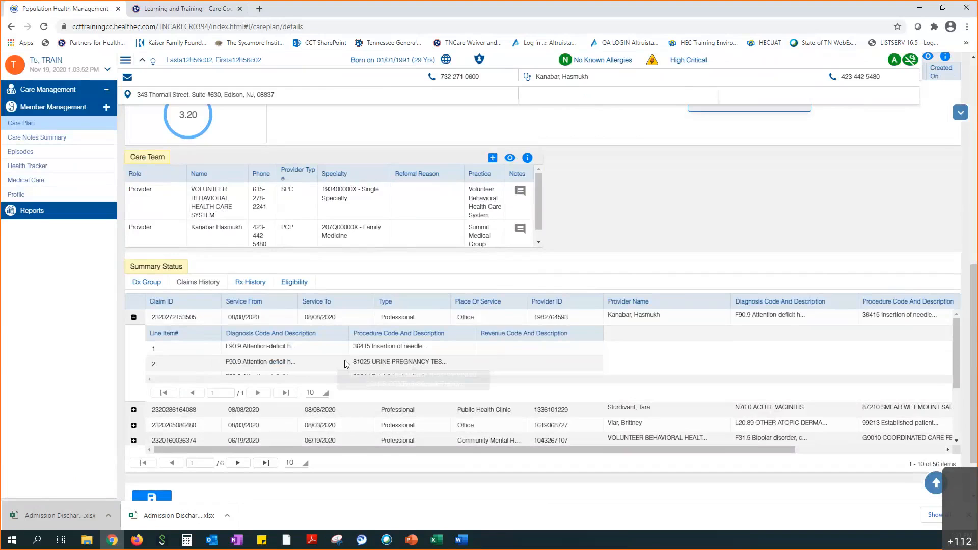
{"action": "left_click", "coordinate": [134, 319]}
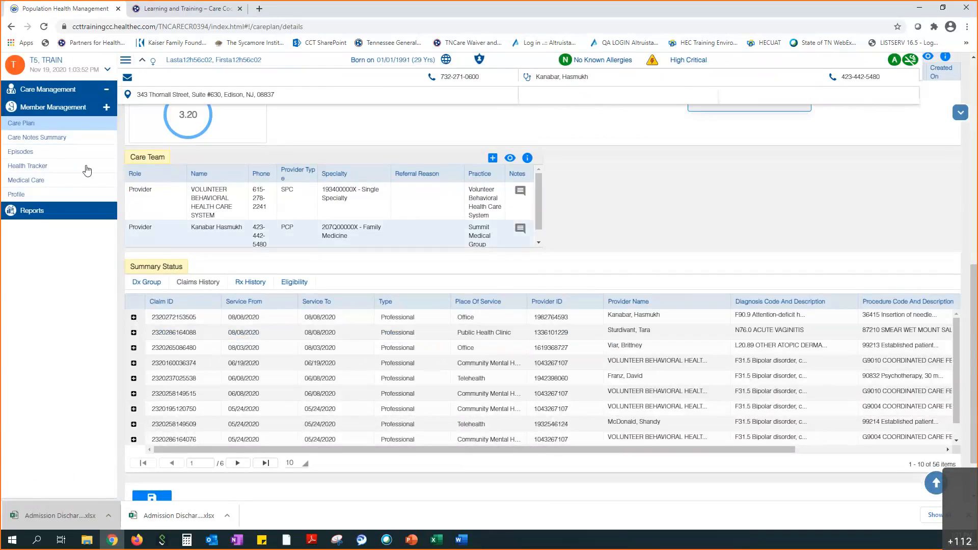
Check the Episode Details and Notes sections of the member's episode admitted on 09/02/2020, and close it.
{"action": "left_click", "coordinate": [52, 156]}
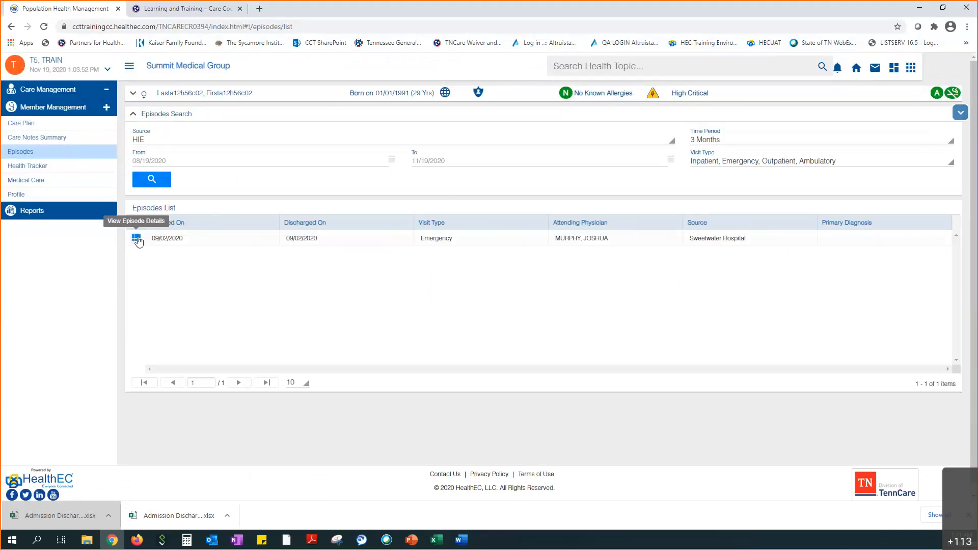
{"action": "left_click", "coordinate": [136, 239]}
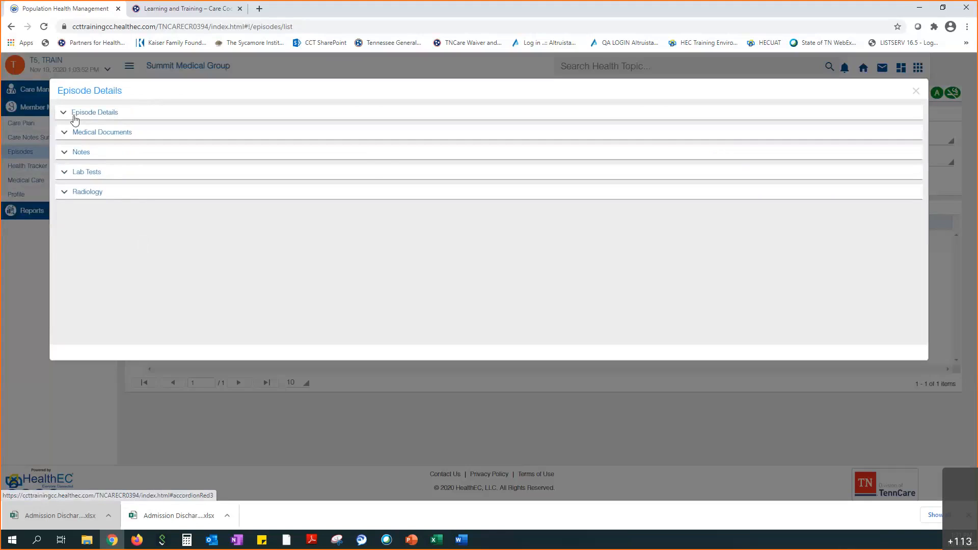
{"action": "left_click", "coordinate": [75, 119]}
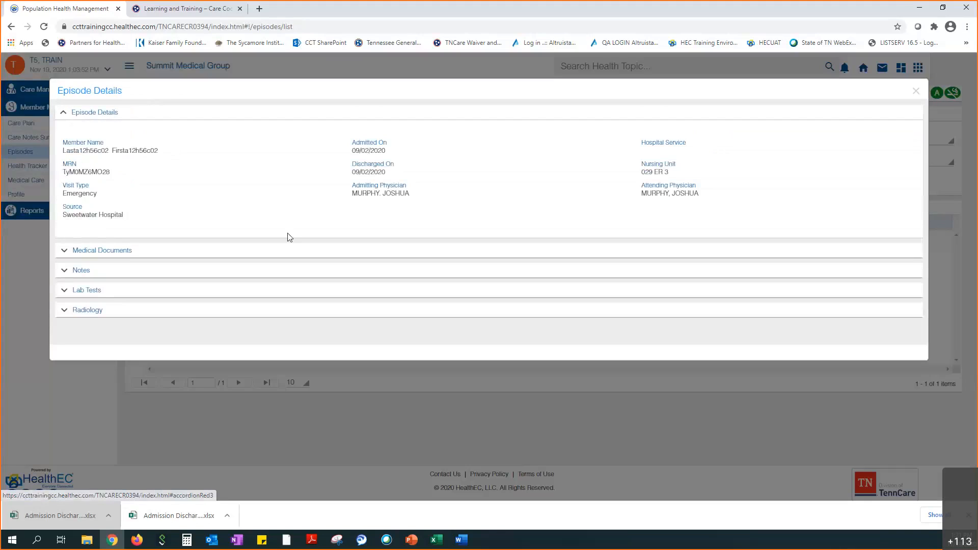
{"action": "left_click", "coordinate": [76, 110]}
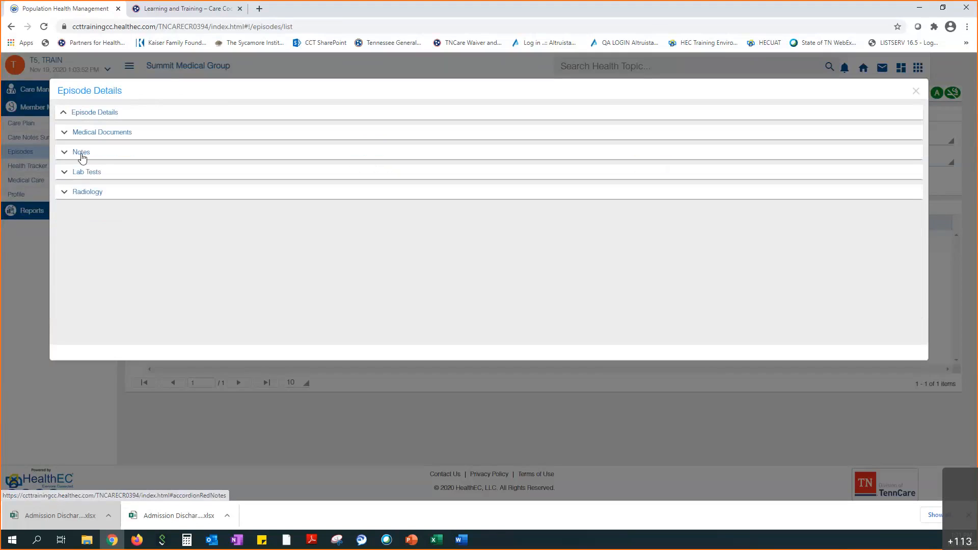
{"action": "left_click", "coordinate": [81, 153]}
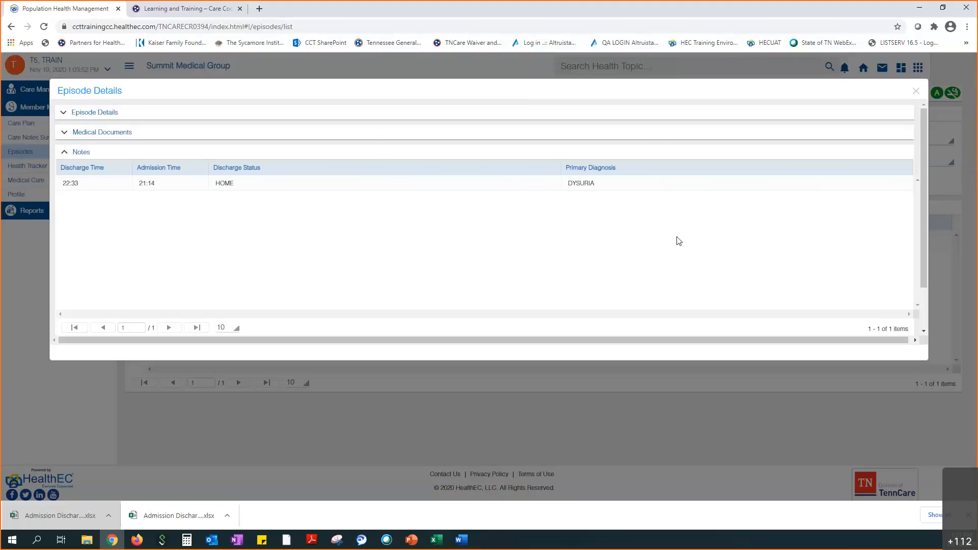
{"action": "left_click", "coordinate": [916, 92]}
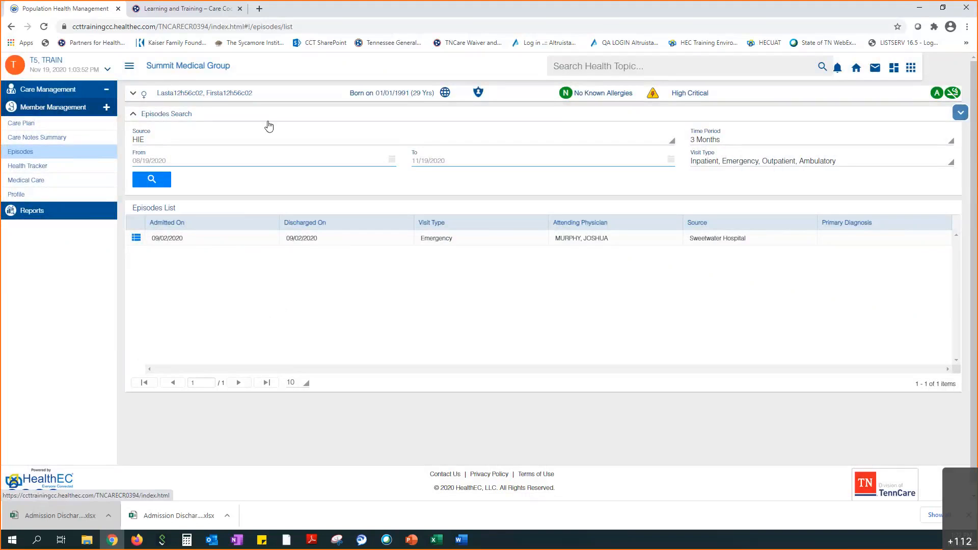
Open the full interventions list from the dashboard and review the Overdue, Due Future and Due Today interventions.
{"action": "left_click", "coordinate": [895, 72]}
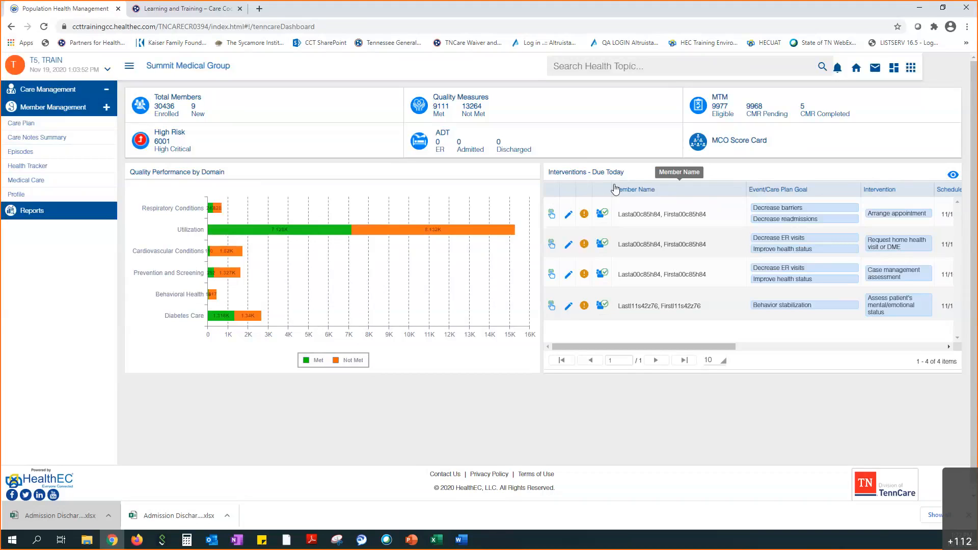
{"action": "left_click", "coordinate": [953, 176]}
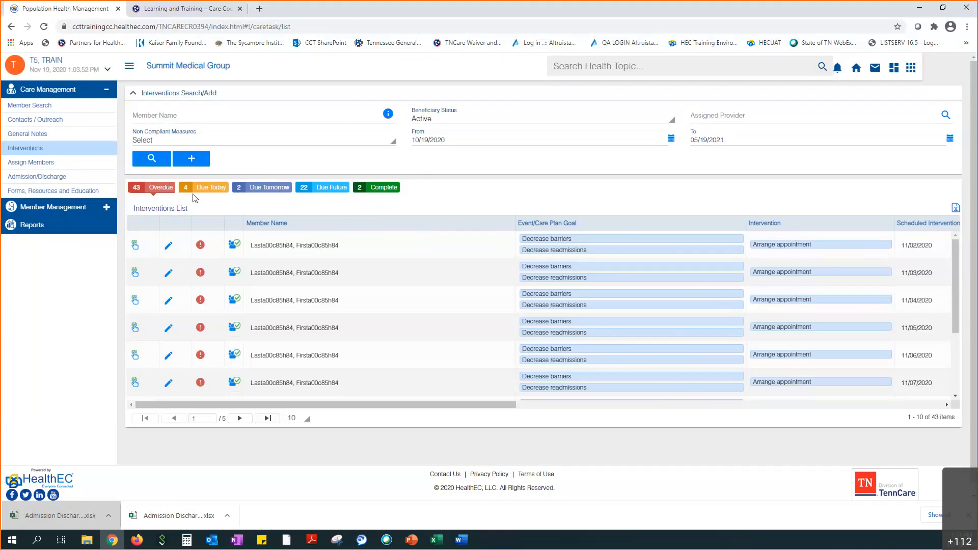
{"action": "scroll", "coordinate": [415, 294], "scroll_direction": "down", "scroll_amount": 5}
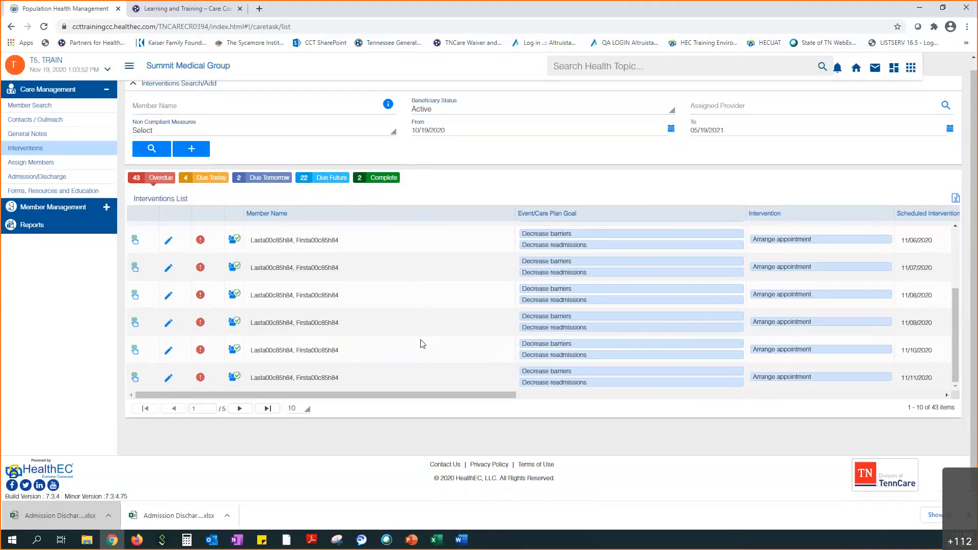
{"action": "scroll", "coordinate": [422, 345], "scroll_direction": "up", "scroll_amount": 5}
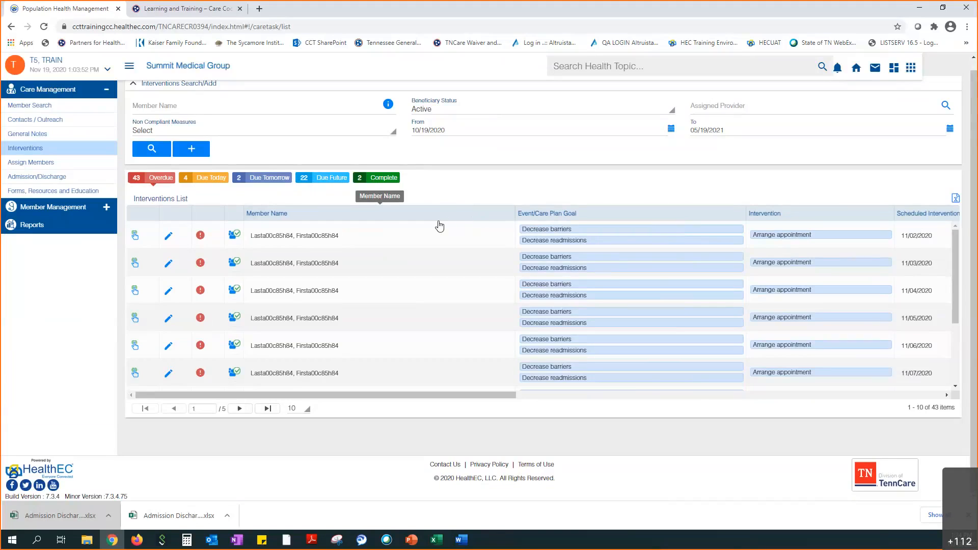
{"action": "left_click", "coordinate": [328, 182]}
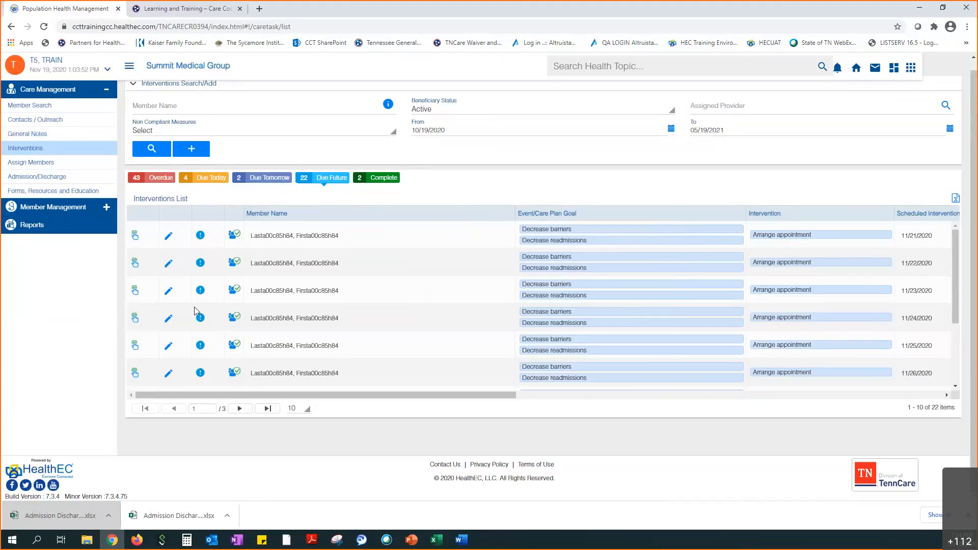
{"action": "left_click", "coordinate": [202, 179]}
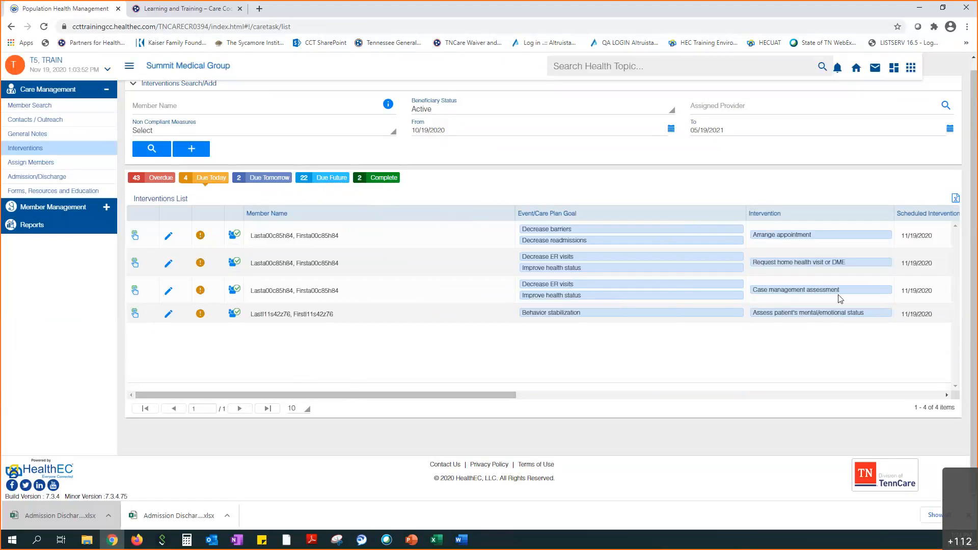
Check the scheduled dates, care coordinator column and enrollment status of the Due Today interventions.
{"action": "left_click_drag", "start_coordinate": [515, 396], "coordinate": [692, 402]}
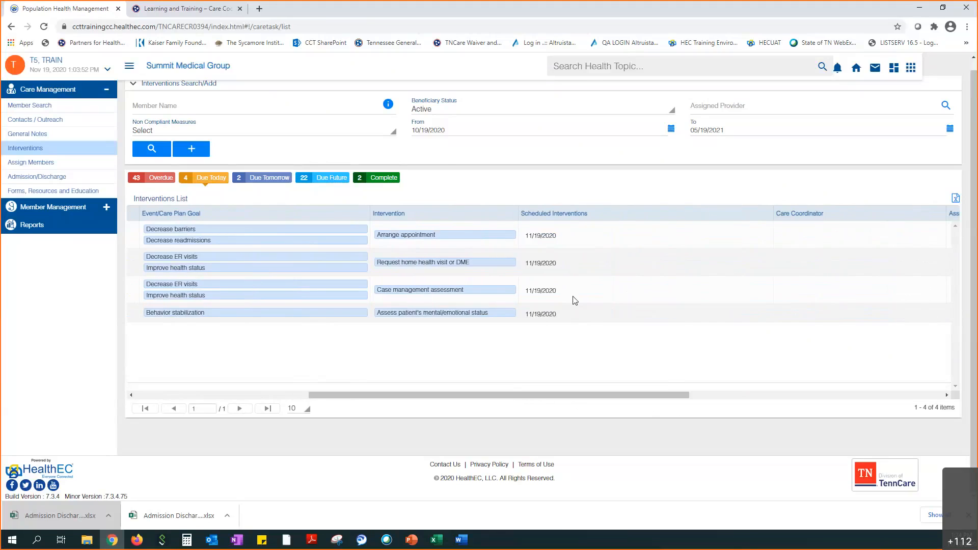
{"action": "left_click_drag", "start_coordinate": [573, 394], "coordinate": [380, 400]}
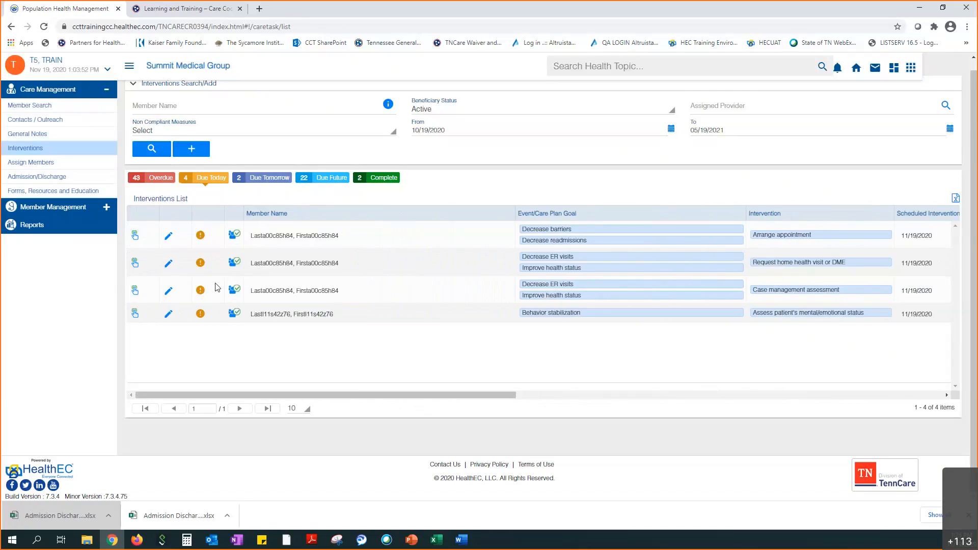
{"action": "mouse_move", "coordinate": [230, 296]}
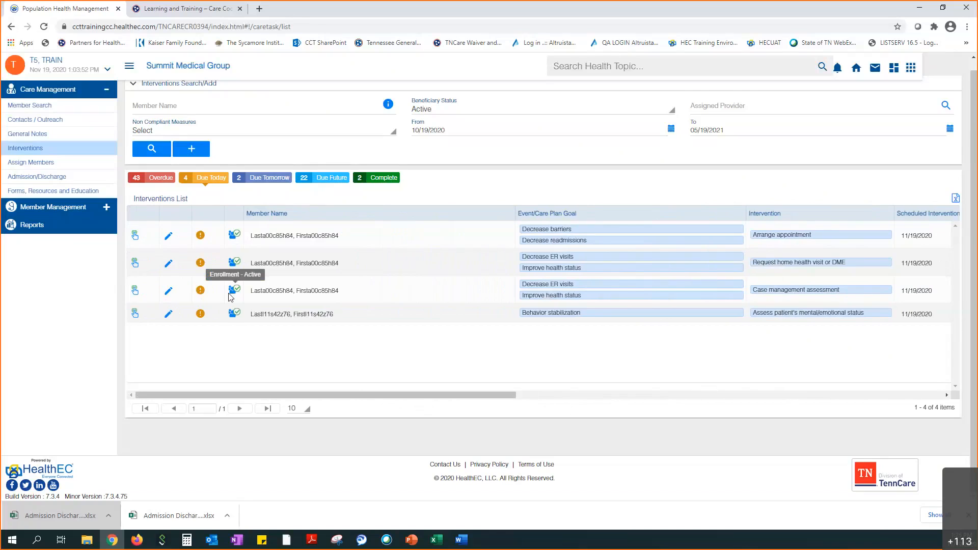
{"action": "mouse_move", "coordinate": [199, 294]}
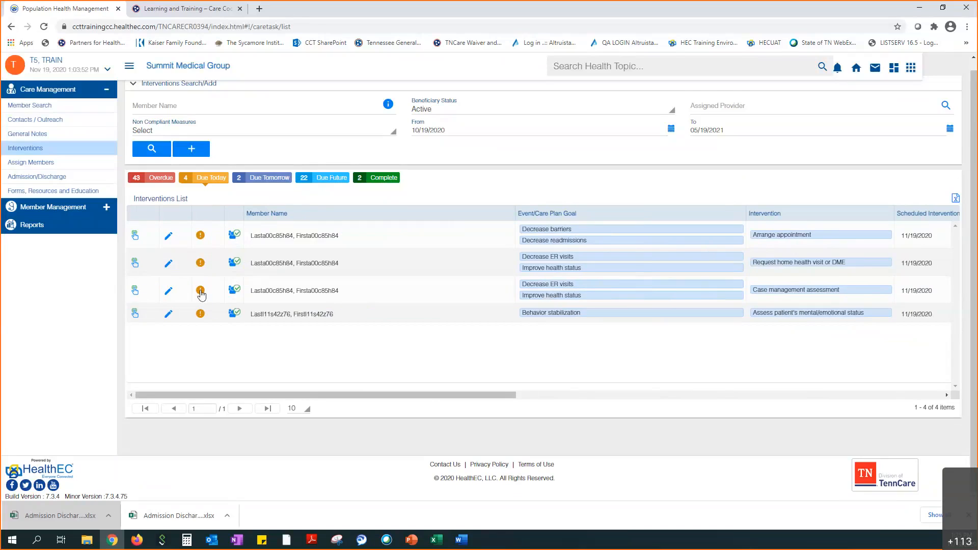
Complete the Due Today case management assessment with the note "contacted scheduled an appointment after ER visit", attest its completion and save it.
{"action": "left_click", "coordinate": [168, 294]}
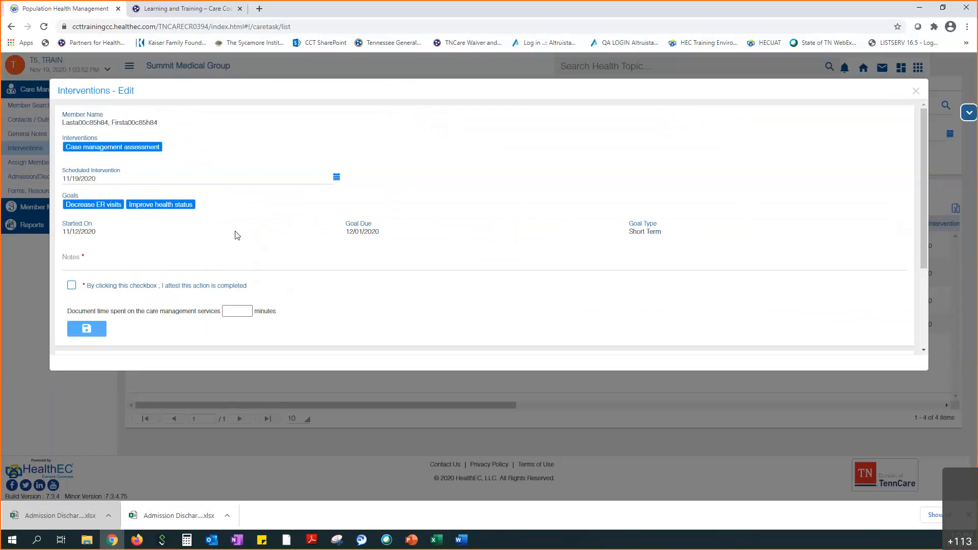
{"action": "left_click", "coordinate": [186, 265]}
{"action": "type", "text": "cont"}
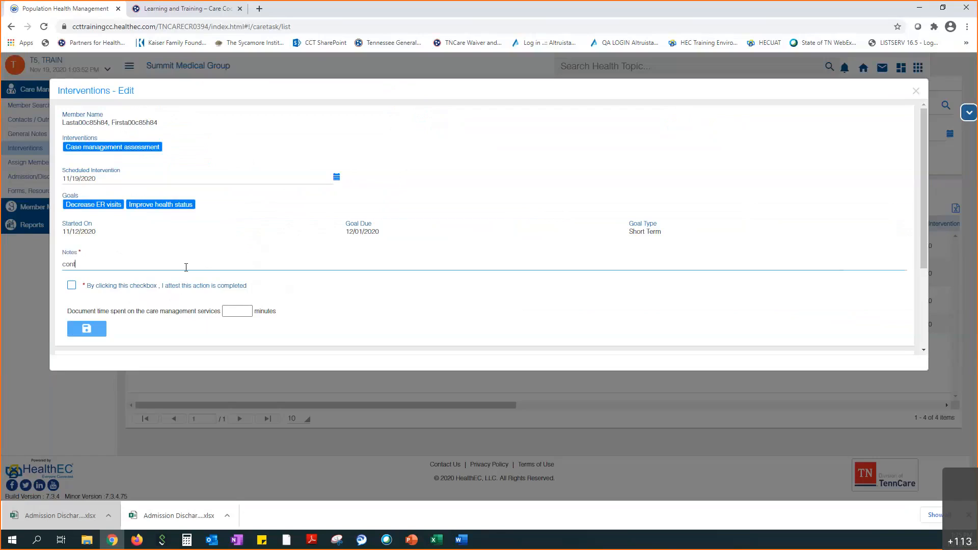
{"action": "type", "text": "acted scheduled an appointment after "}
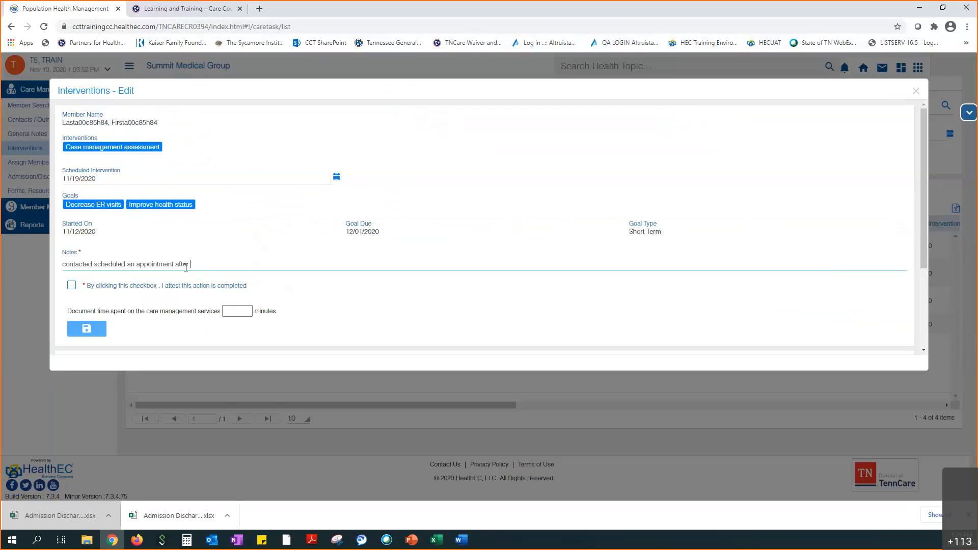
{"action": "type", "text": "ER visit"}
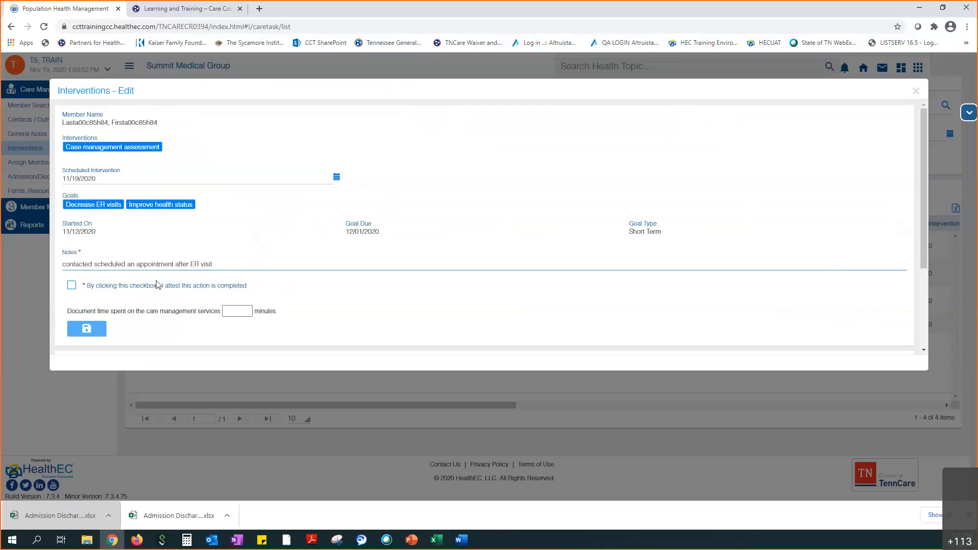
{"action": "left_click", "coordinate": [72, 286]}
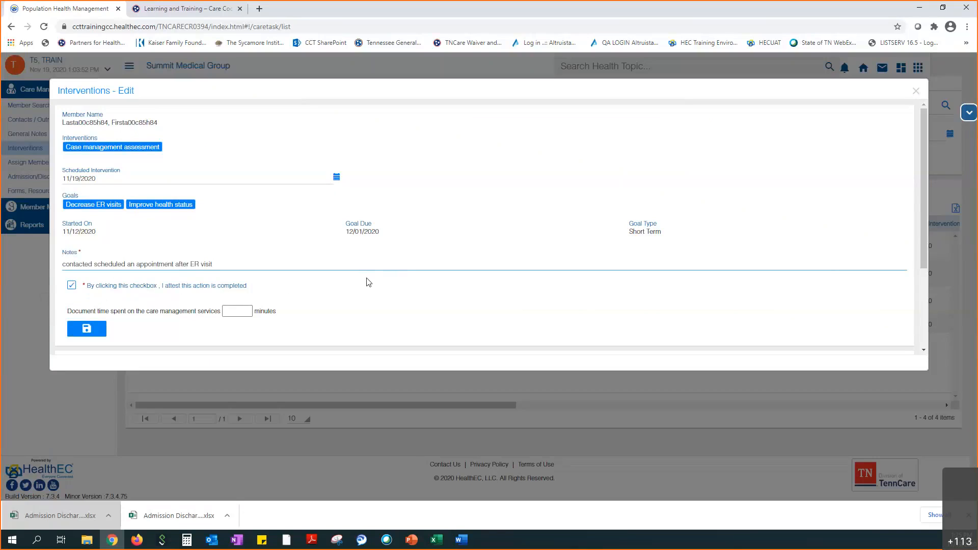
{"action": "scroll", "coordinate": [369, 281], "scroll_direction": "down", "scroll_amount": 1}
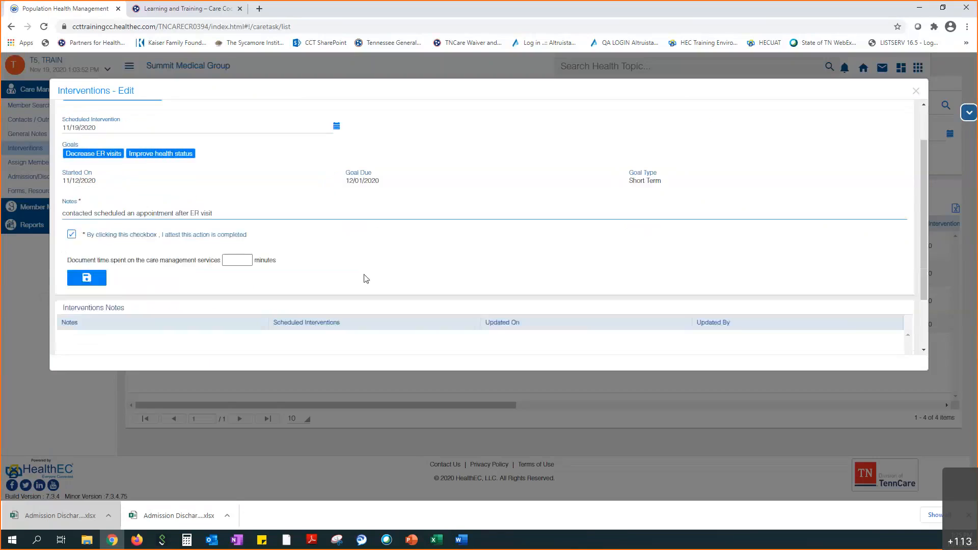
{"action": "left_click", "coordinate": [100, 280]}
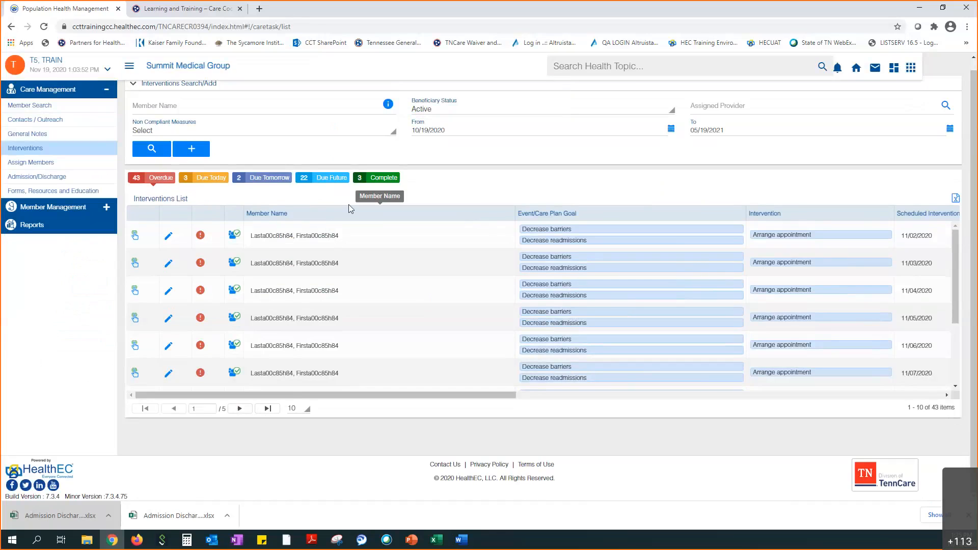
List the Complete interventions, view the details and notes of the case management assessment scheduled for 11/19/2020, and close them.
{"action": "left_click", "coordinate": [377, 182]}
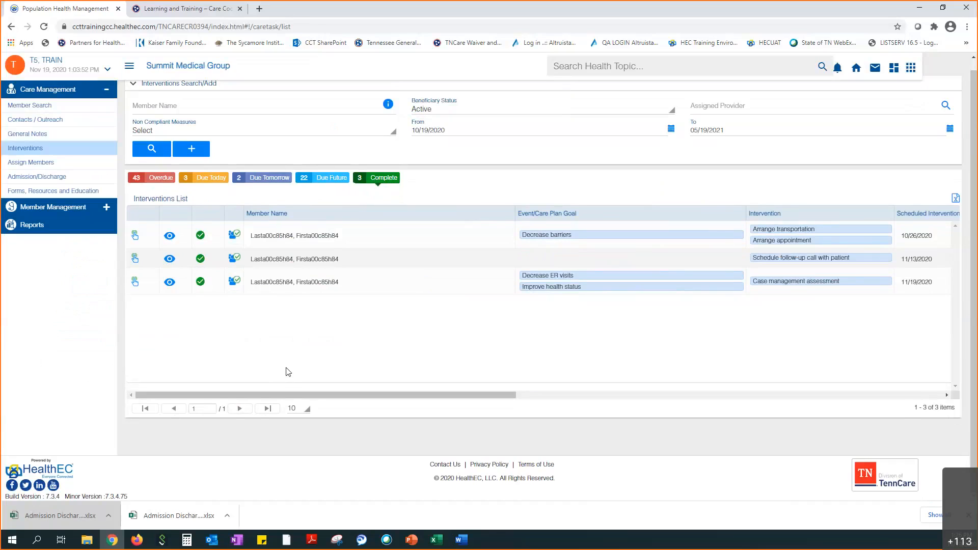
{"action": "left_click", "coordinate": [171, 284]}
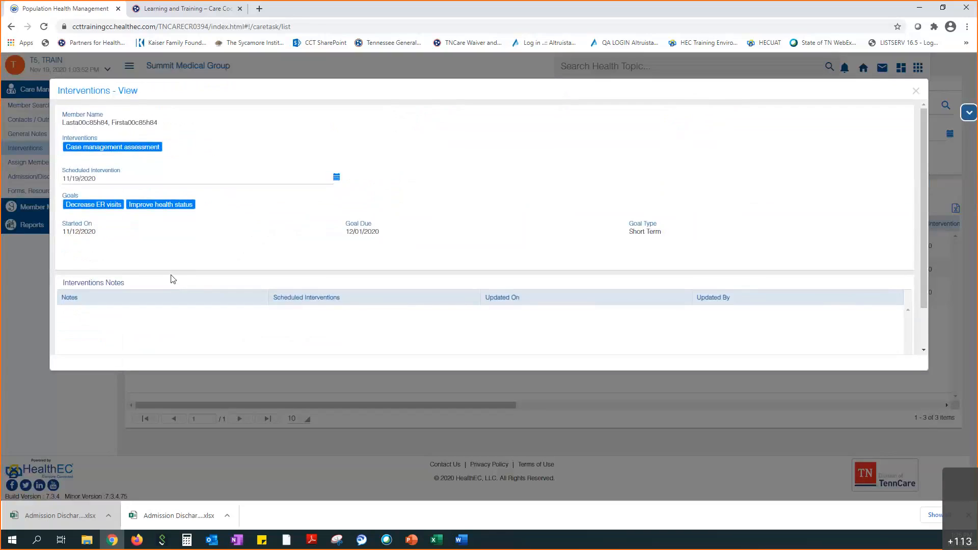
{"action": "scroll", "coordinate": [225, 263], "scroll_direction": "down", "scroll_amount": 1}
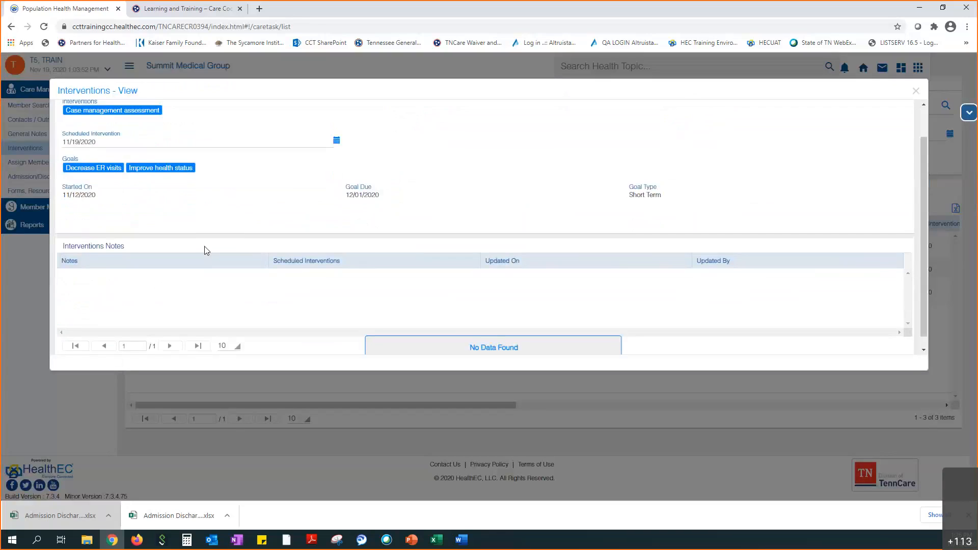
{"action": "scroll", "coordinate": [230, 275], "scroll_direction": "up", "scroll_amount": 1}
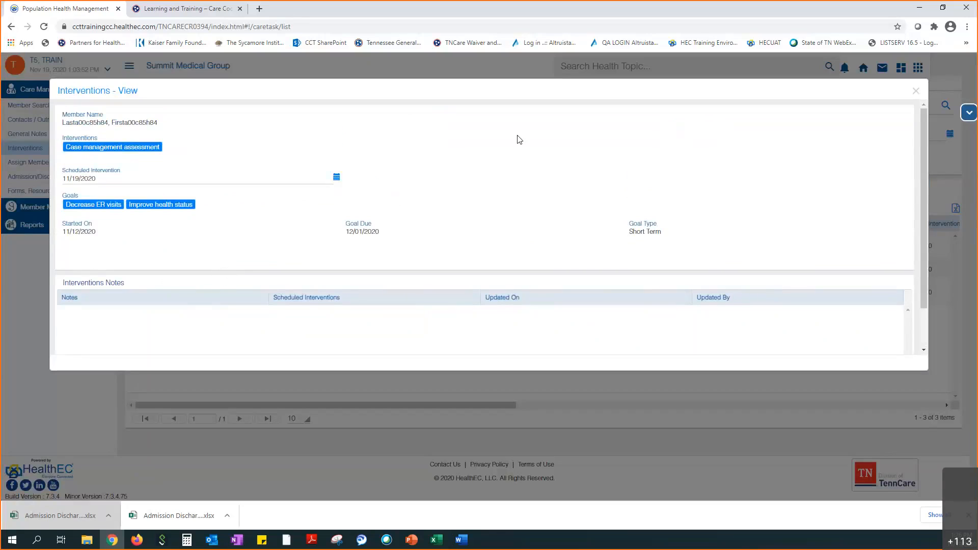
{"action": "left_click", "coordinate": [915, 95]}
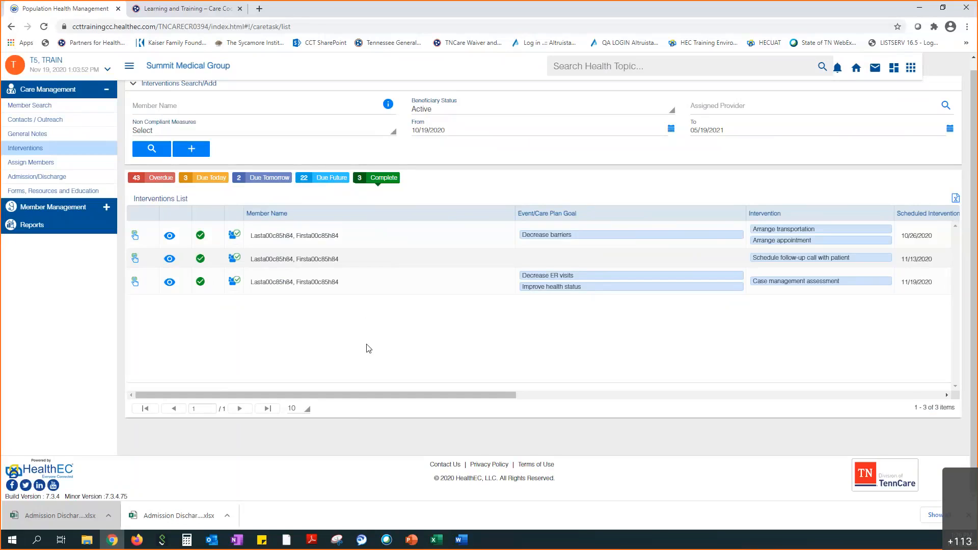
Return to the dashboard, view the Provider eConnect alerts at full-screen and reduced window sizes, and close the window.
{"action": "scroll", "coordinate": [365, 354], "scroll_direction": "up", "scroll_amount": 1}
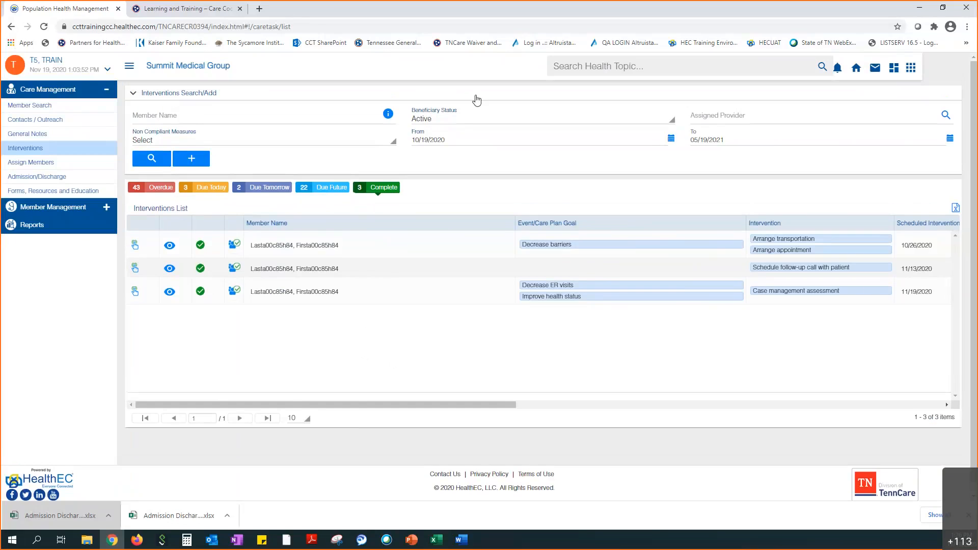
{"action": "left_click", "coordinate": [893, 73]}
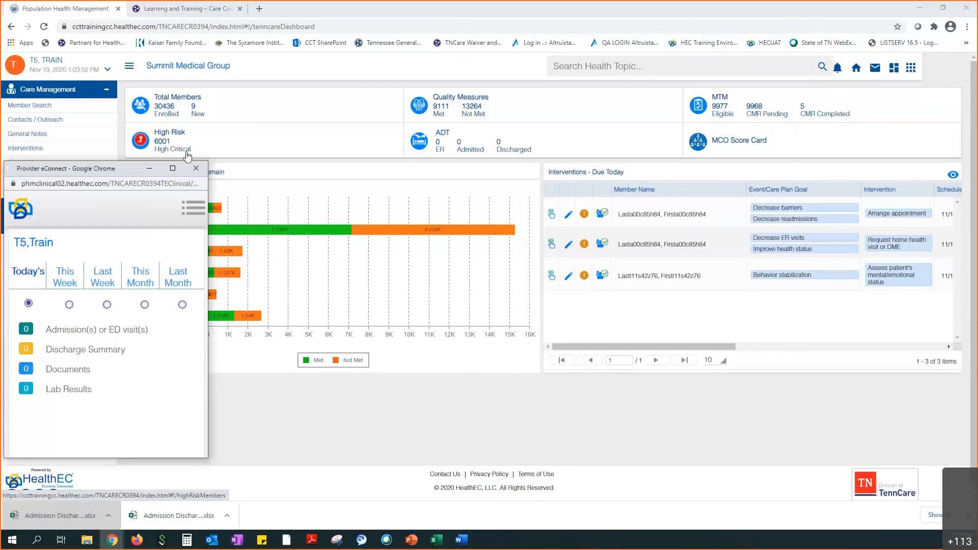
{"action": "left_click", "coordinate": [173, 169]}
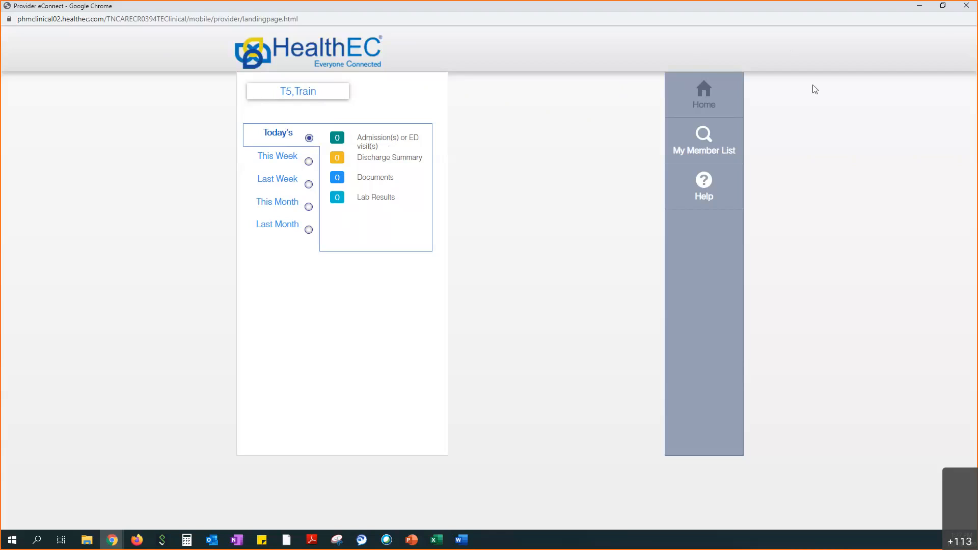
{"action": "left_click", "coordinate": [949, 8]}
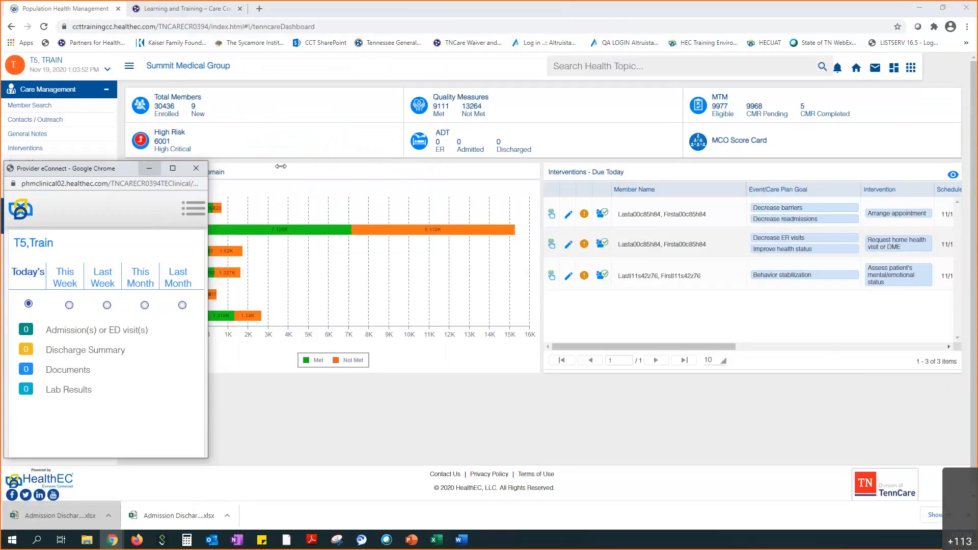
{"action": "left_click_drag", "start_coordinate": [320, 174], "coordinate": [320, 224]}
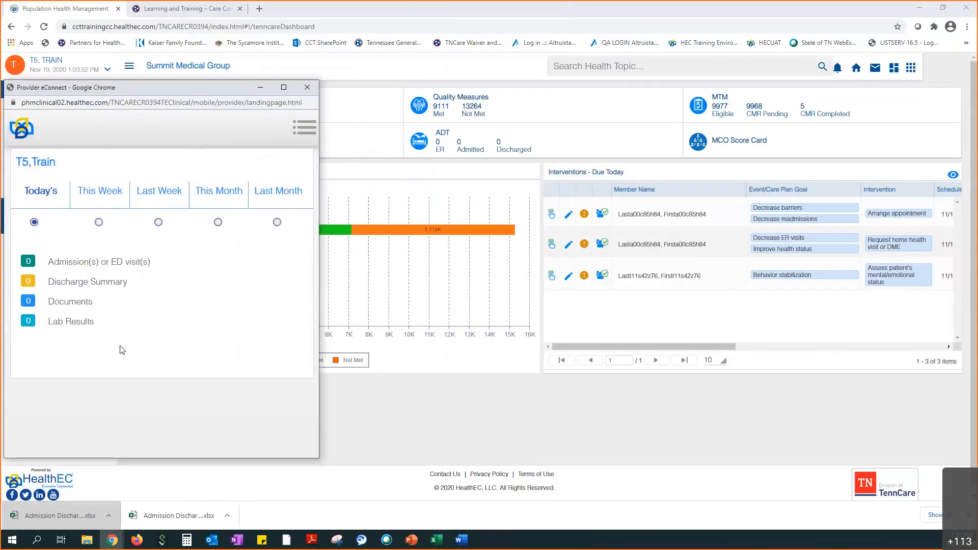
{"action": "left_click", "coordinate": [307, 87]}
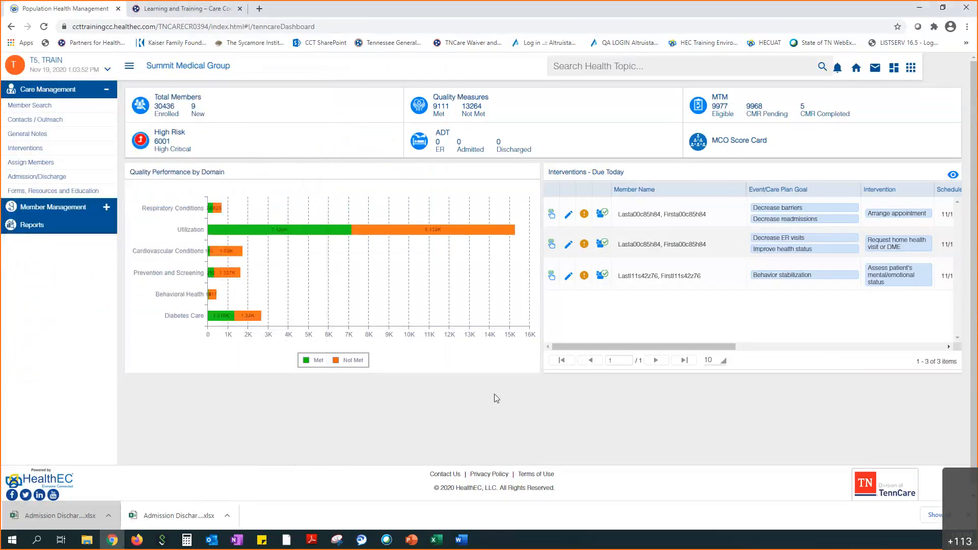
Reopen the Provider eConnect alerts, maximize the window to check today's categories, and close it.
{"action": "left_click", "coordinate": [839, 72]}
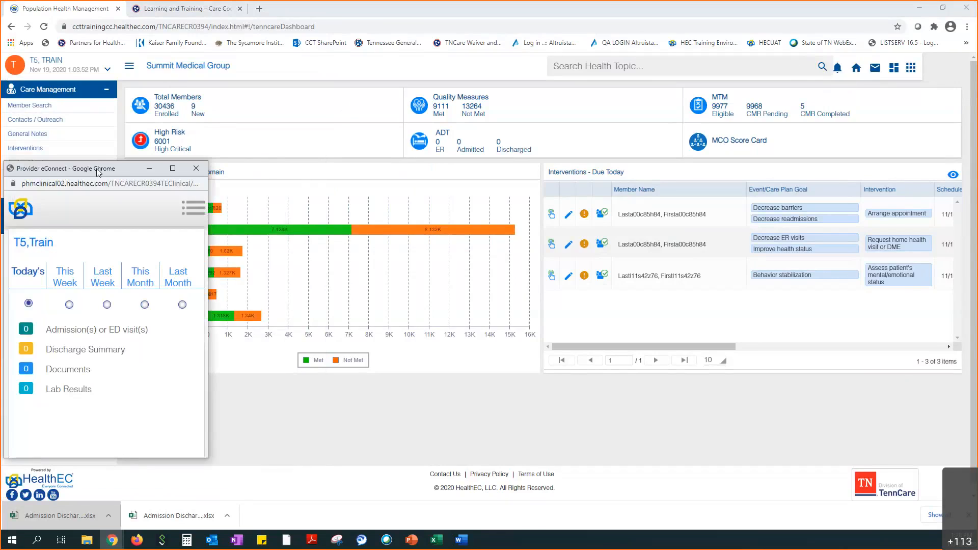
{"action": "left_click", "coordinate": [173, 168]}
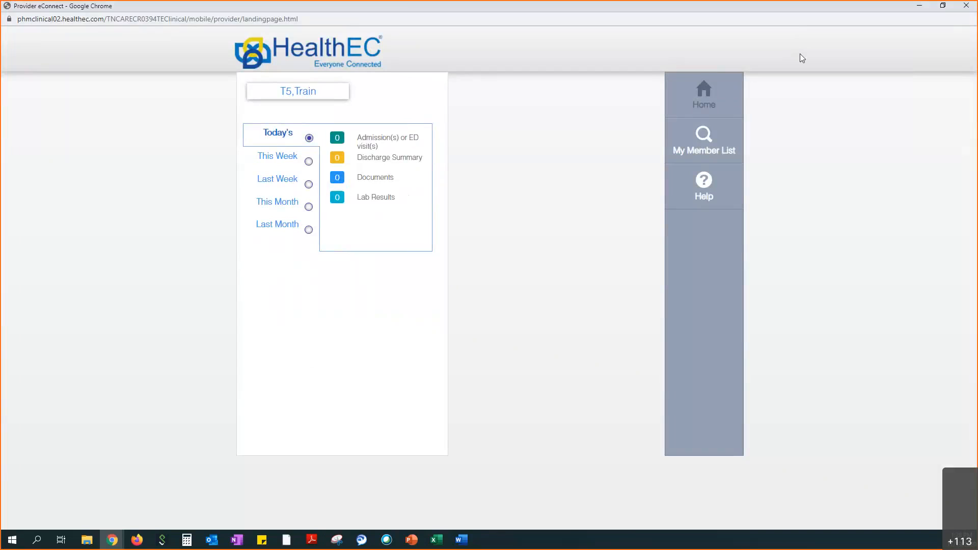
{"action": "left_click", "coordinate": [966, 10]}
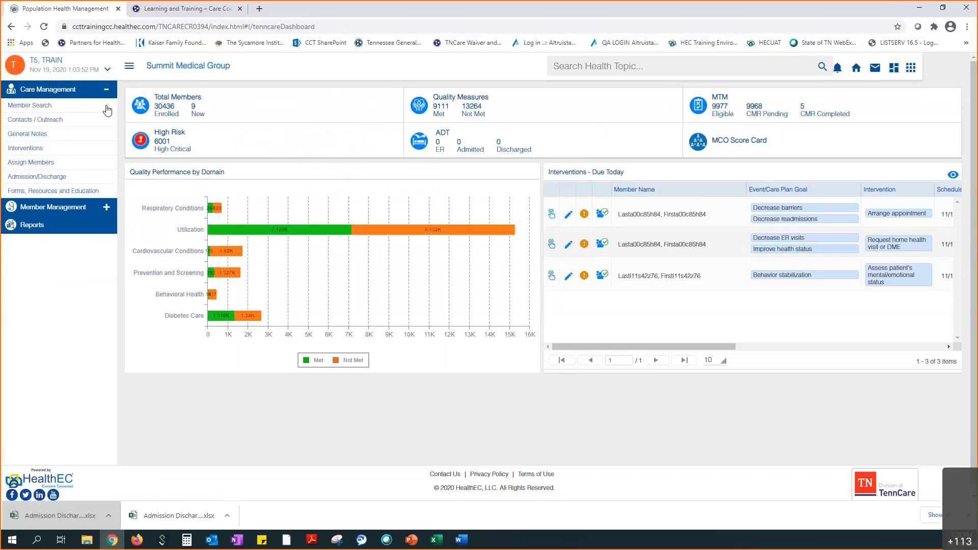
Open the Admission/Discharge search and search for the member by full name.
{"action": "left_click", "coordinate": [50, 176]}
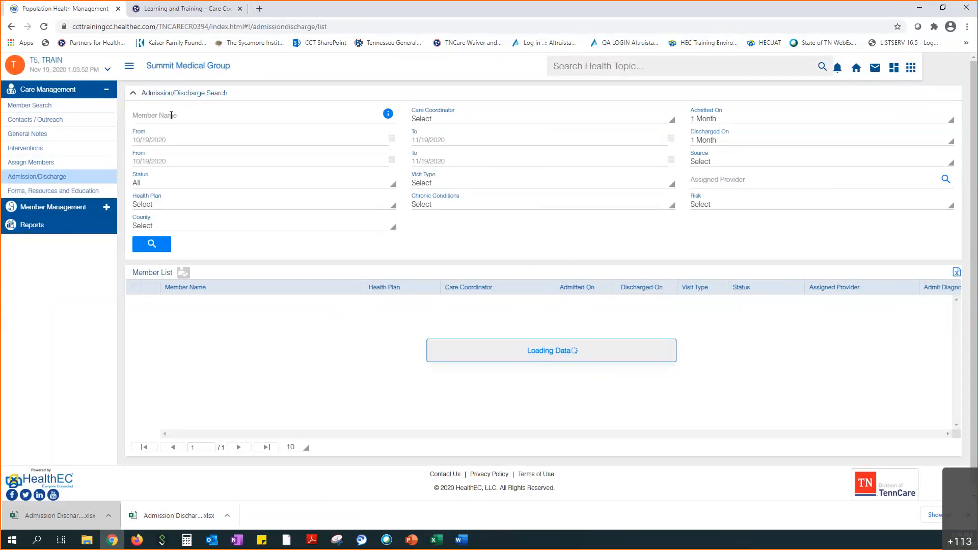
{"action": "left_click", "coordinate": [171, 116]}
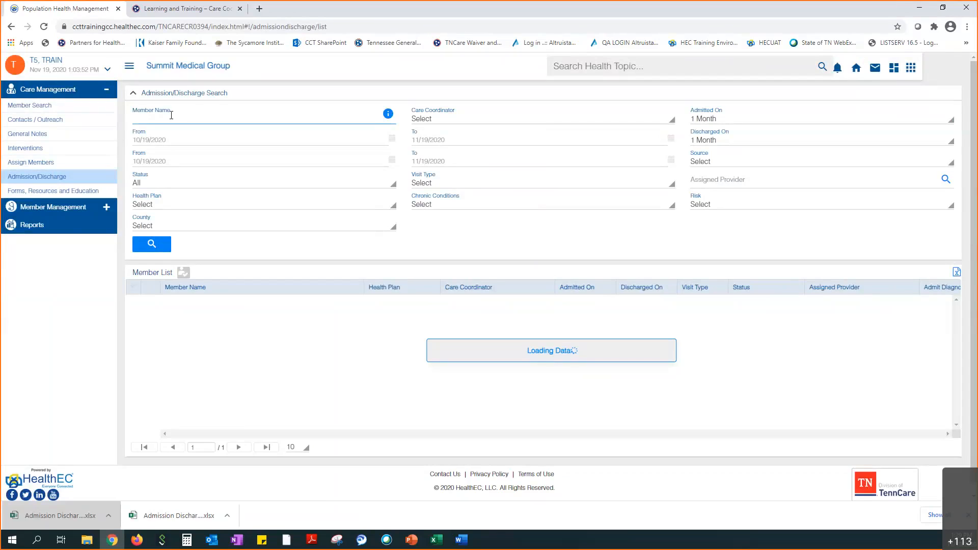
{"action": "type", "text": "LASTA12H56Z44, FIRSTA12H56Z44"}
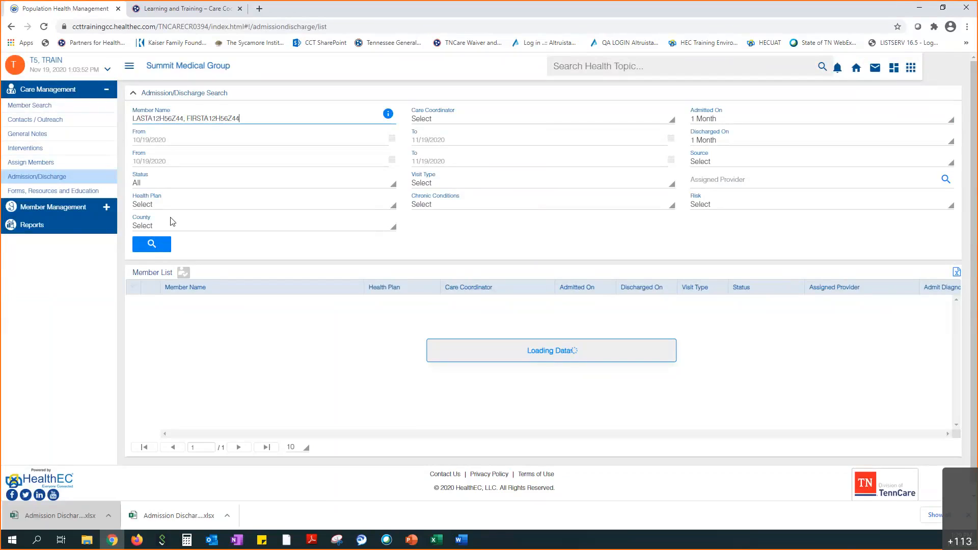
{"action": "left_click", "coordinate": [156, 247]}
Extend the Admitted On and Discharged On periods to 3 Months and rerun the member's admission search.
{"action": "left_click", "coordinate": [720, 121]}
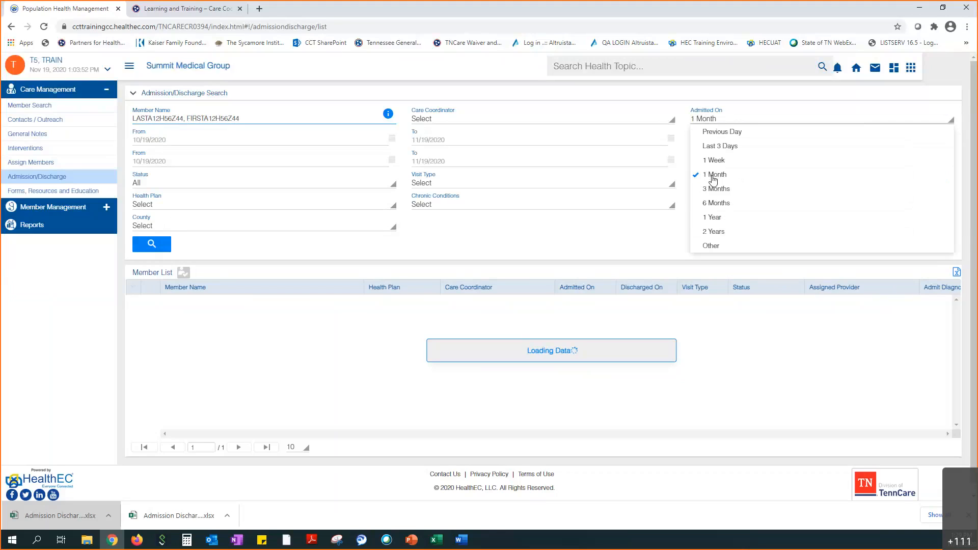
{"action": "left_click", "coordinate": [714, 182]}
{"action": "left_click", "coordinate": [720, 141]}
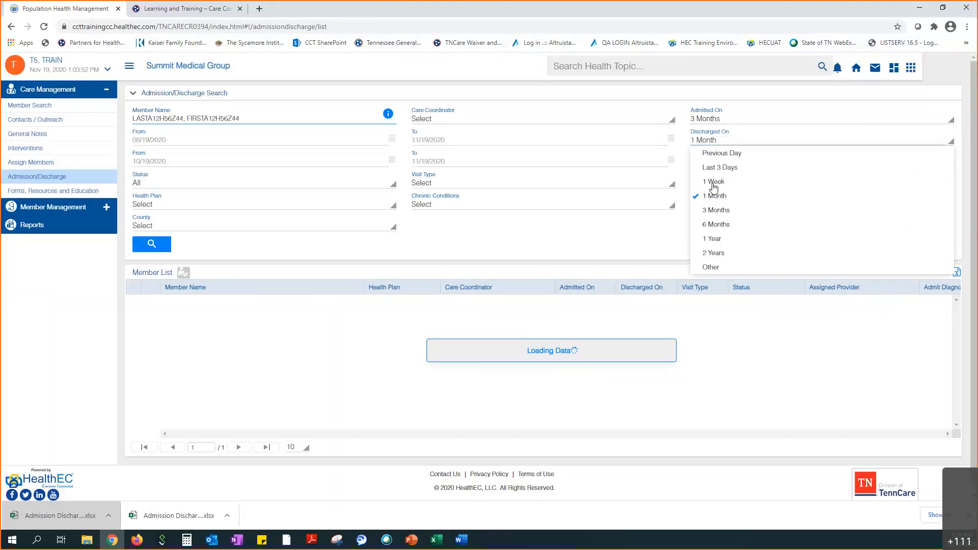
{"action": "left_click", "coordinate": [712, 210]}
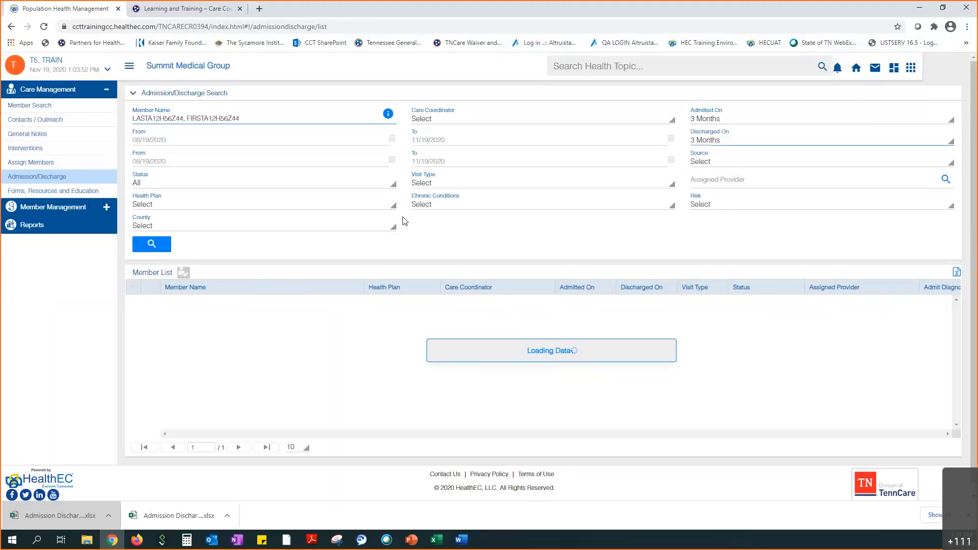
{"action": "left_click", "coordinate": [150, 245]}
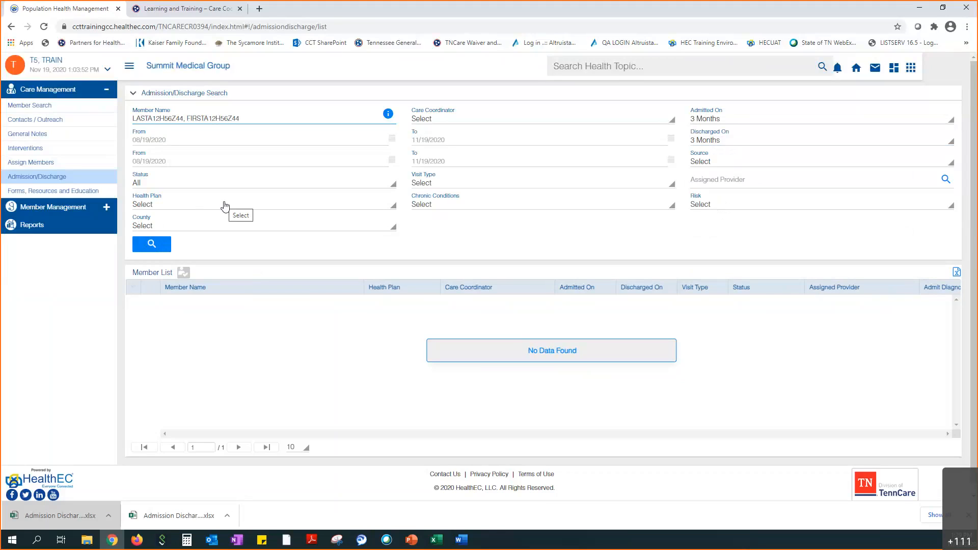
{"action": "left_click", "coordinate": [170, 247]}
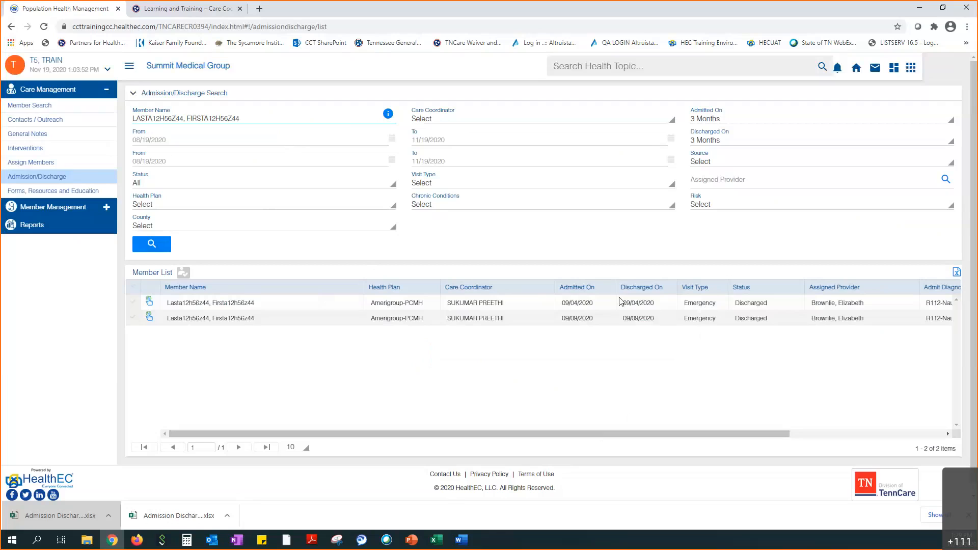
Open the care plan from the member's 09/04/2020 emergency visit and show the member's episodes list.
{"action": "left_click", "coordinate": [149, 303]}
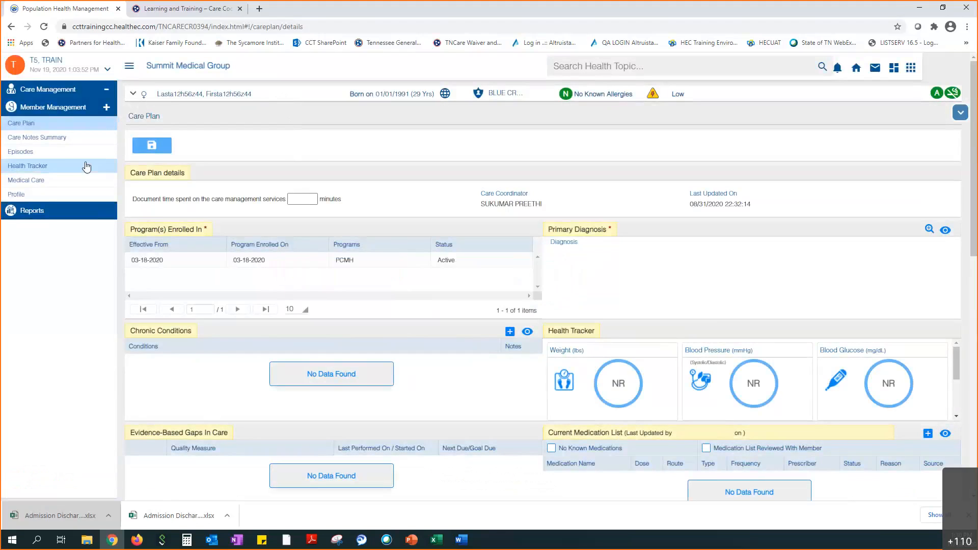
{"action": "left_click", "coordinate": [73, 151]}
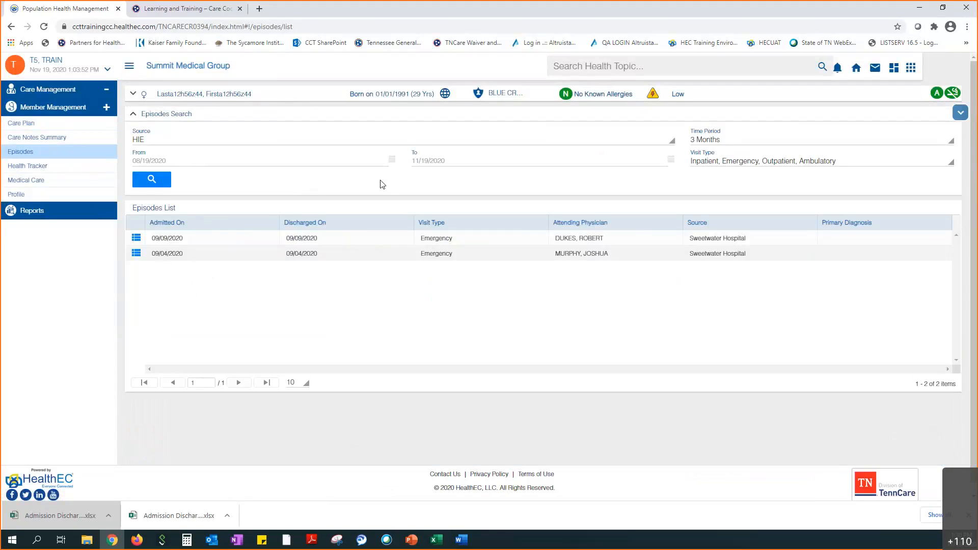
Open the member's 09/09/2020 emergency episode, review its episode details and notes, and close it.
{"action": "left_click", "coordinate": [136, 242]}
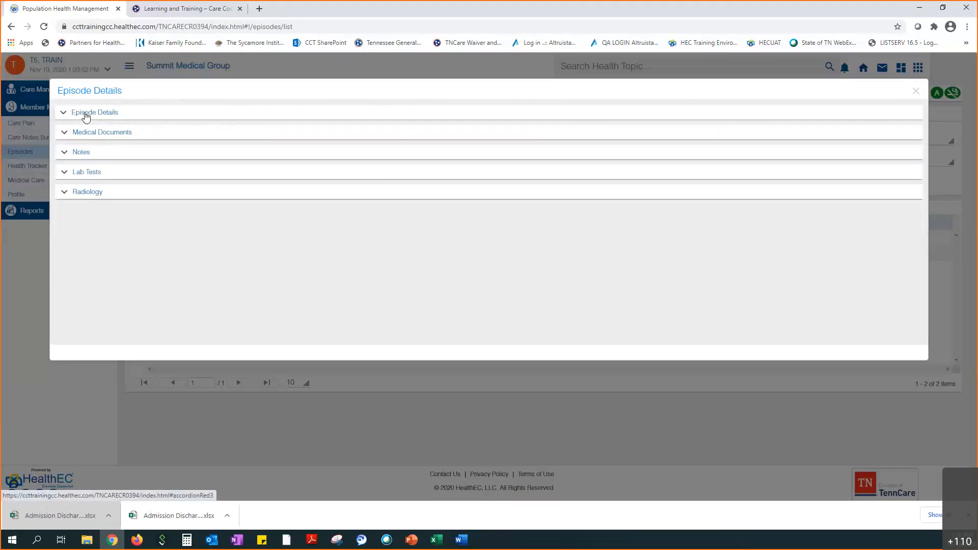
{"action": "left_click", "coordinate": [85, 115]}
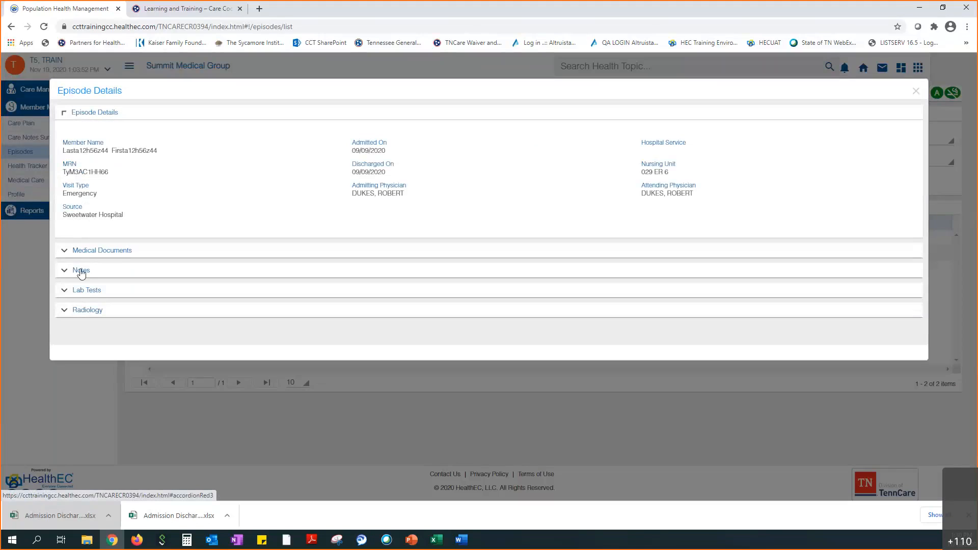
{"action": "left_click", "coordinate": [82, 271]}
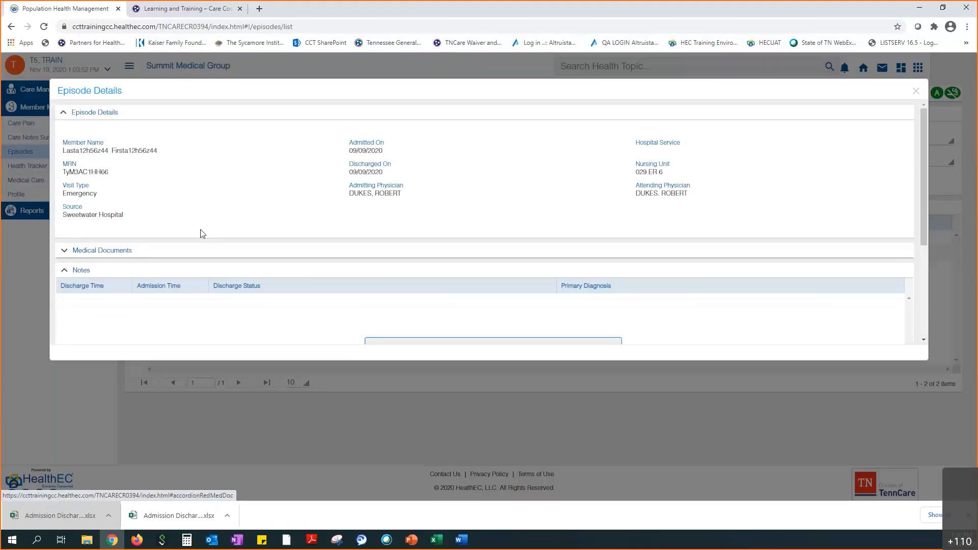
{"action": "scroll", "coordinate": [220, 223], "scroll_direction": "down", "scroll_amount": 1}
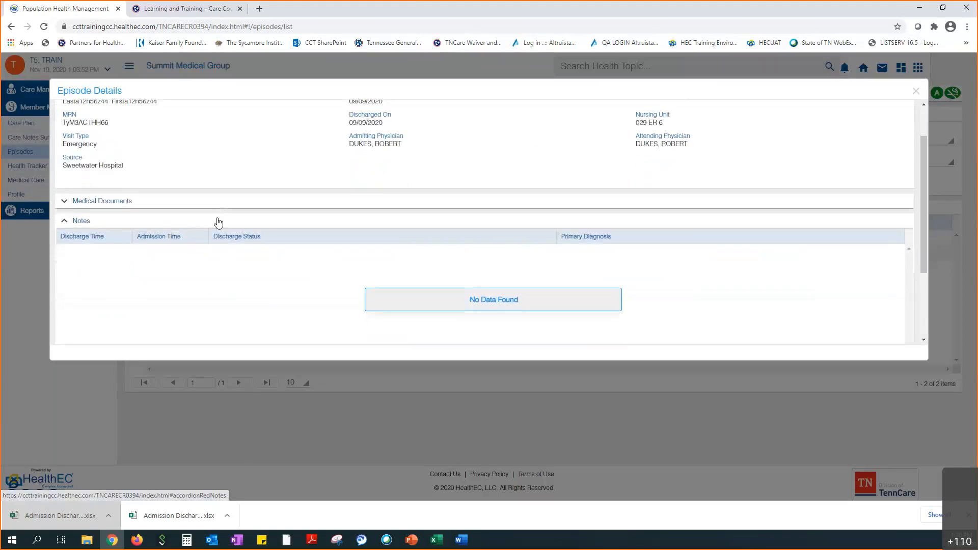
{"action": "scroll", "coordinate": [219, 223], "scroll_direction": "up", "scroll_amount": 1}
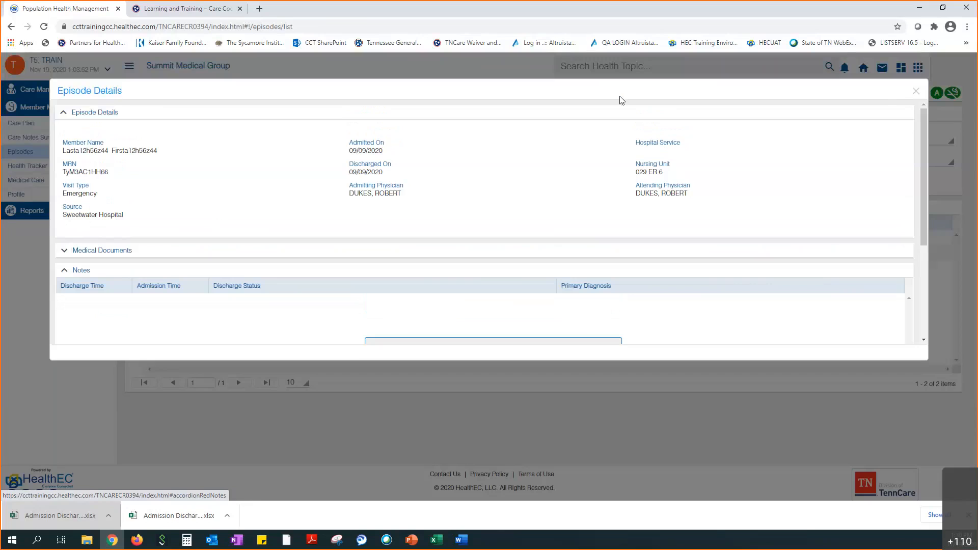
{"action": "left_click", "coordinate": [916, 92]}
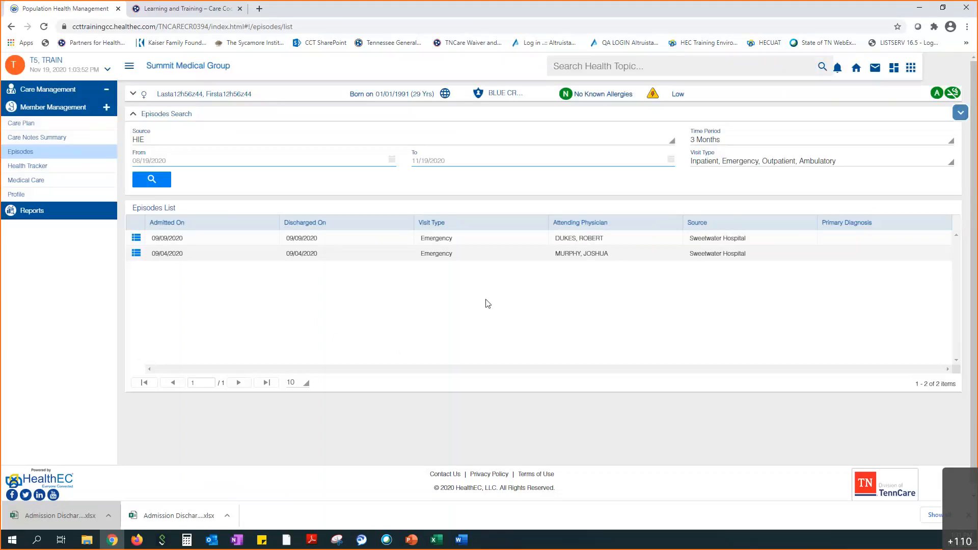
Check the available time periods and sources in the episodes search, then collapse the search criteria.
{"action": "left_click", "coordinate": [724, 143]}
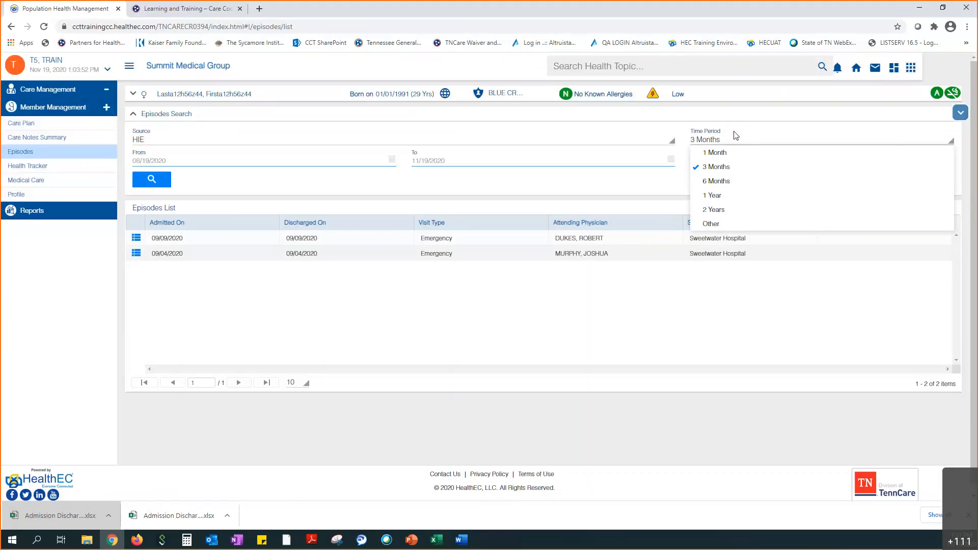
{"action": "left_click", "coordinate": [634, 140]}
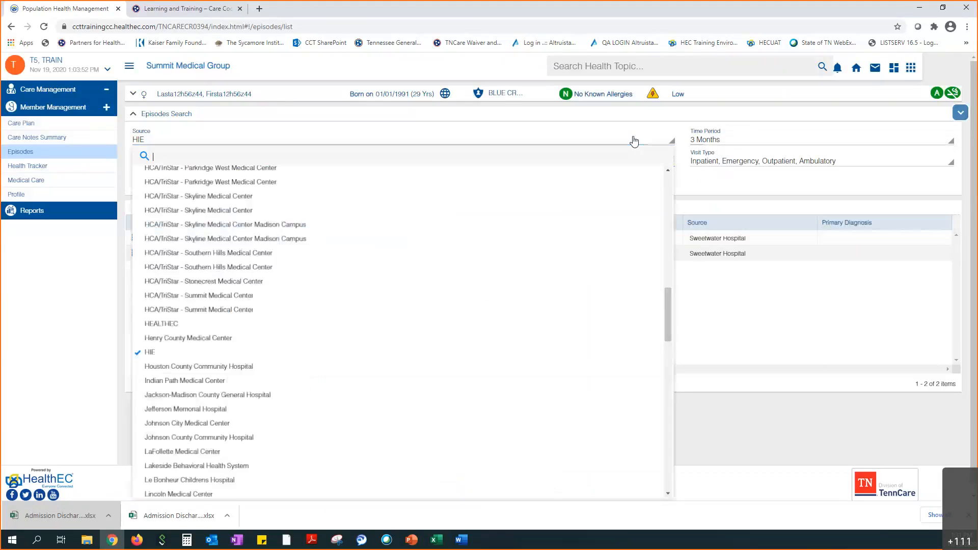
{"action": "left_click", "coordinate": [628, 124]}
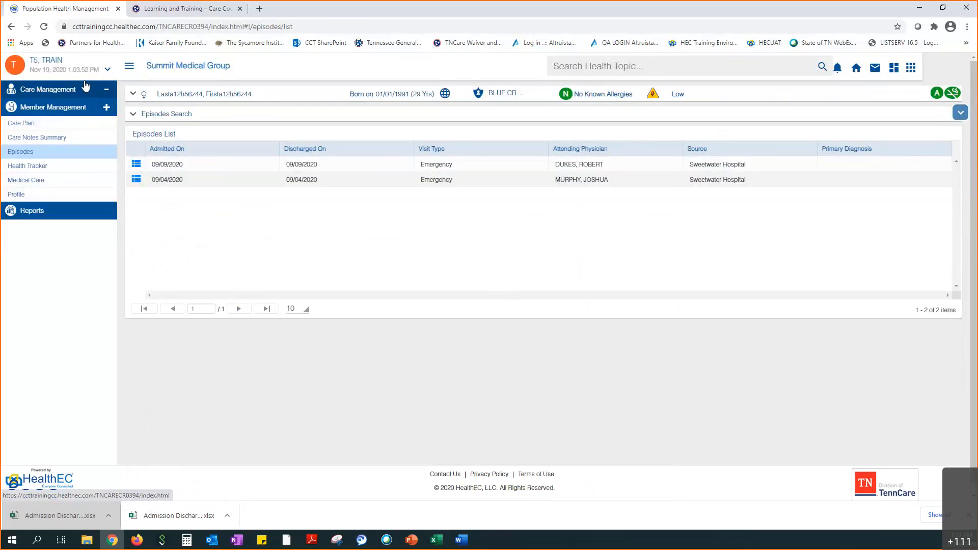
Open the Admission/Discharge search and set the Care Coordinator filter to the first listed coordinator.
{"action": "left_click", "coordinate": [56, 91]}
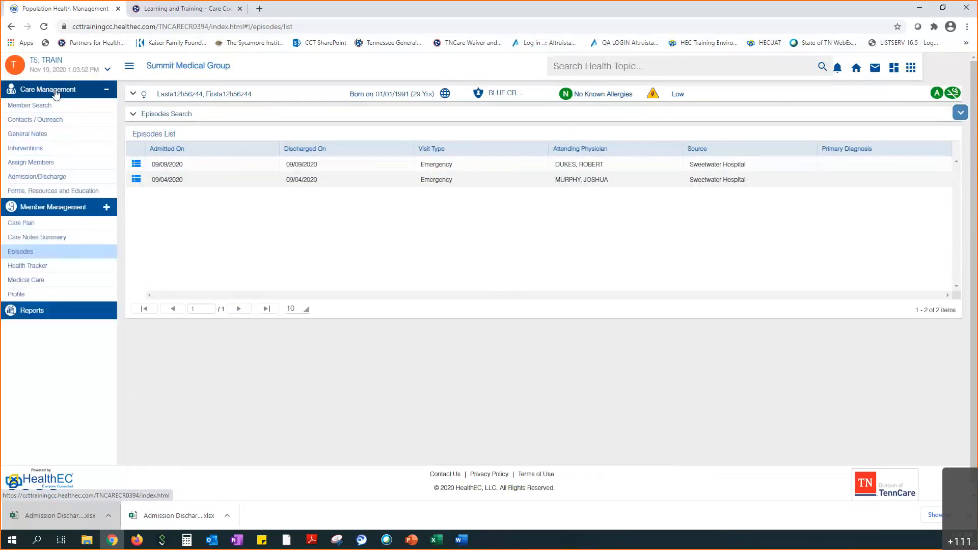
{"action": "left_click", "coordinate": [38, 179]}
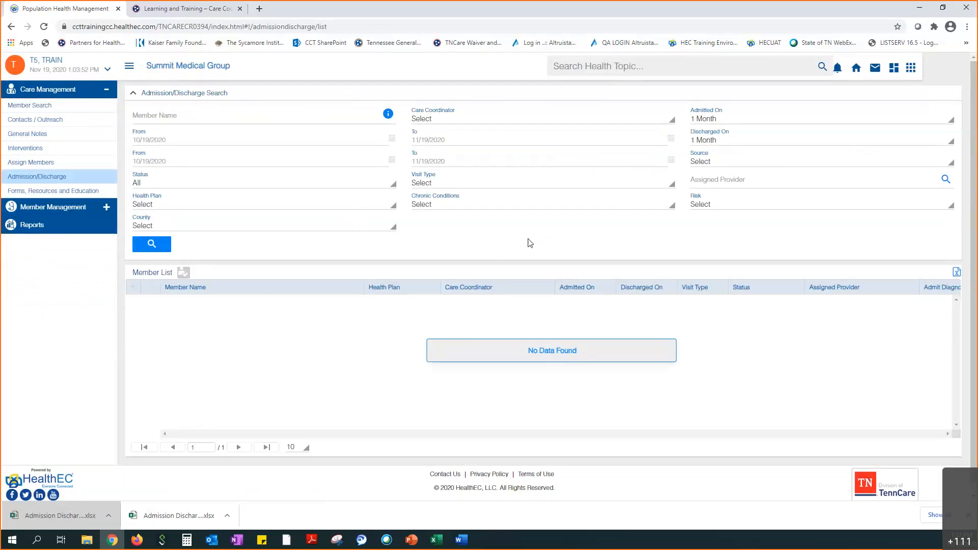
{"action": "left_click", "coordinate": [447, 124]}
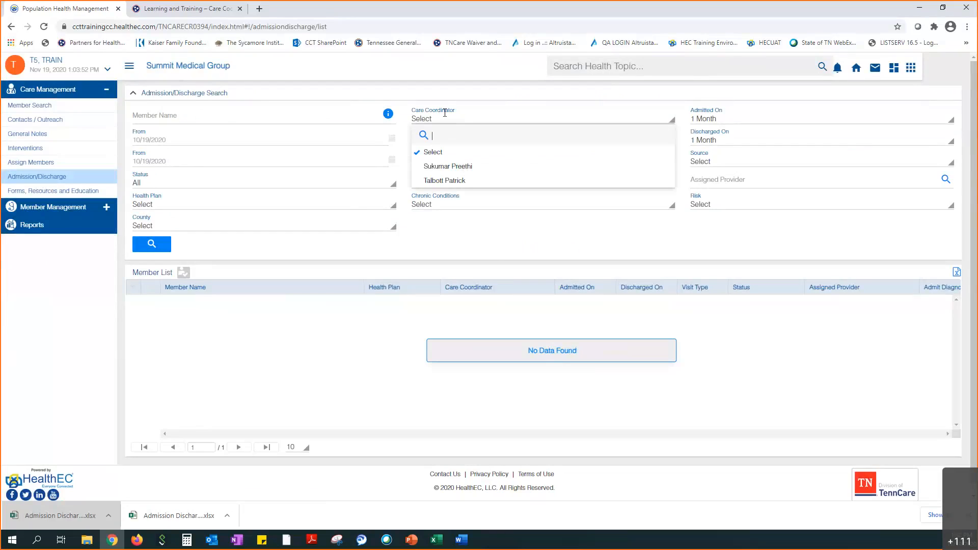
{"action": "left_click", "coordinate": [463, 108]}
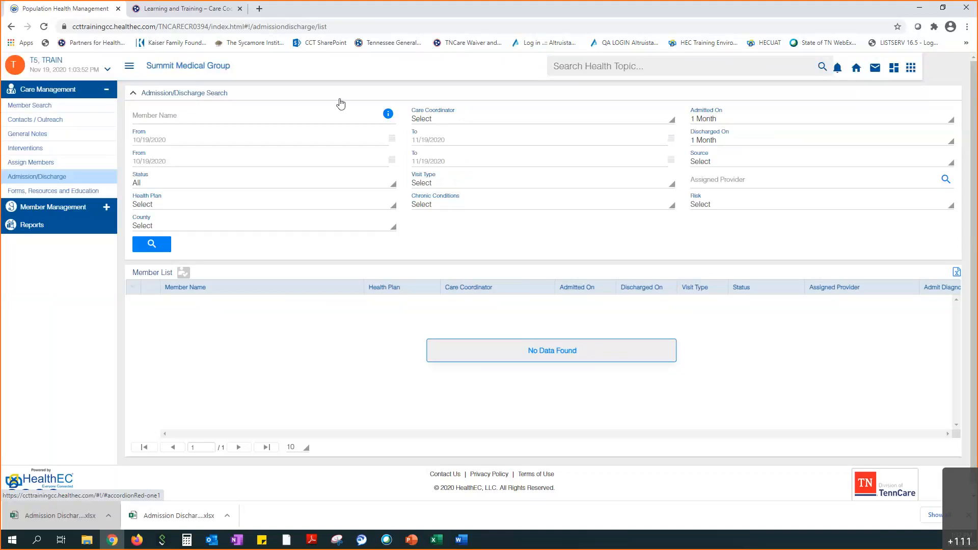
{"action": "left_click", "coordinate": [462, 121]}
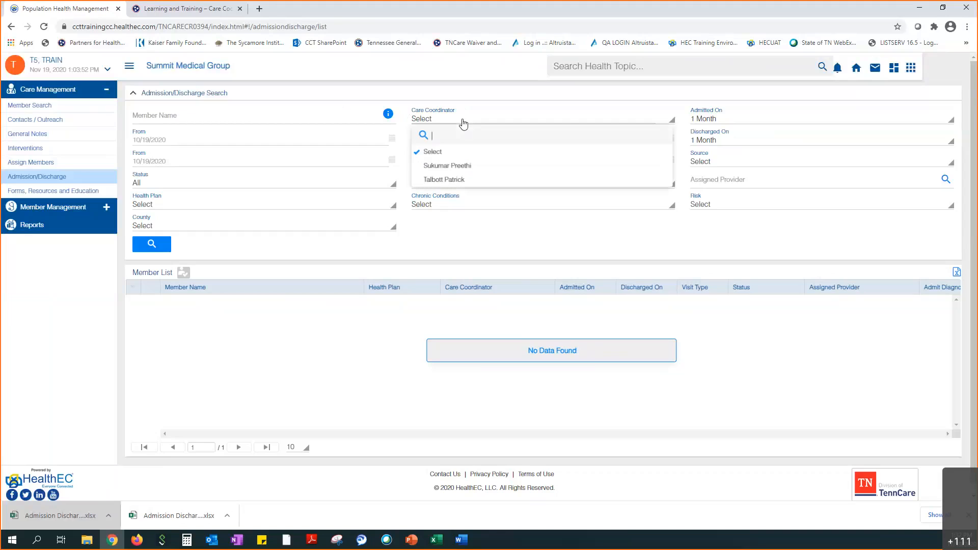
{"action": "left_click", "coordinate": [460, 168]}
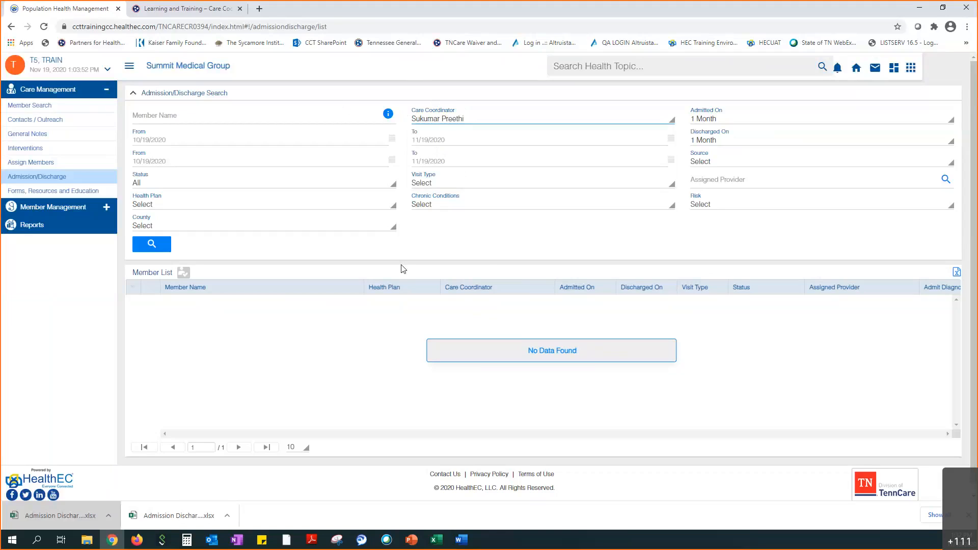
{"action": "left_click", "coordinate": [448, 120]}
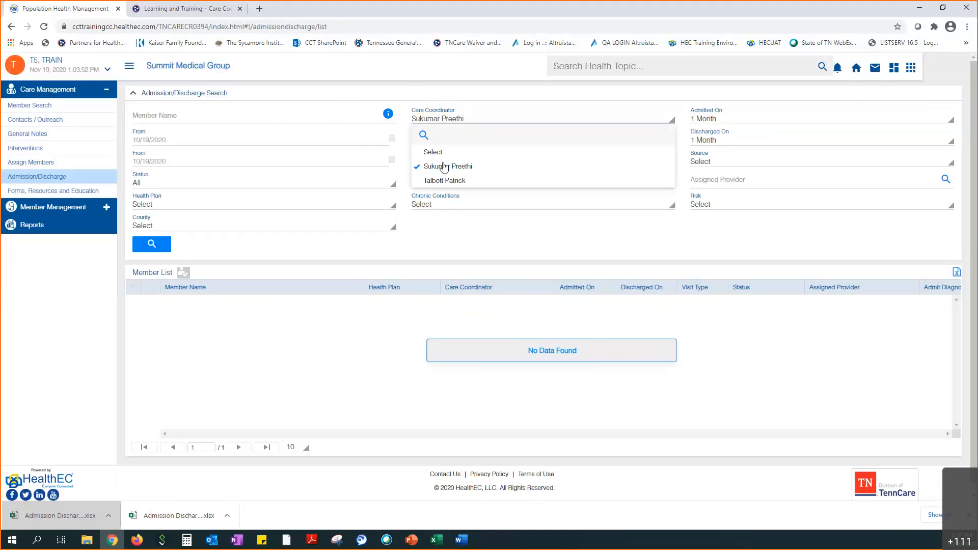
{"action": "left_click", "coordinate": [445, 167]}
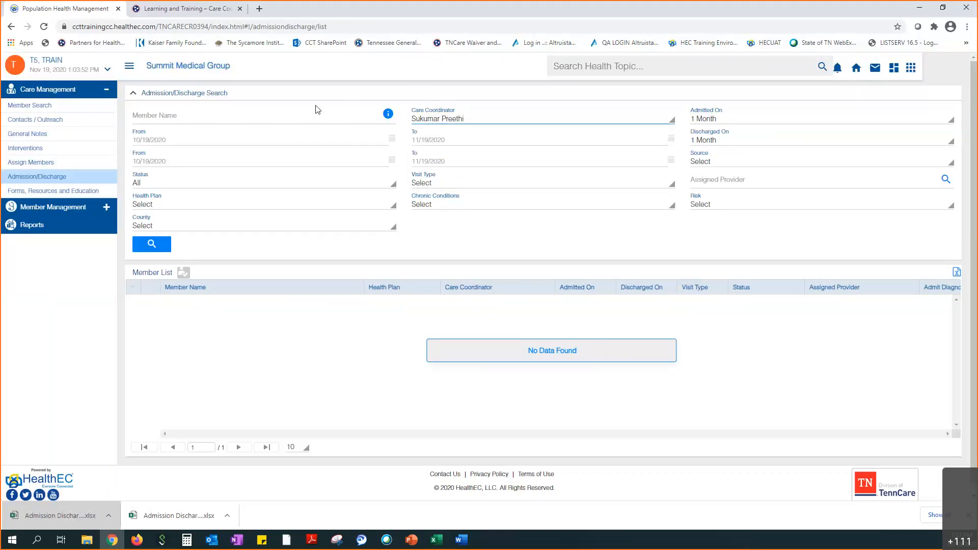
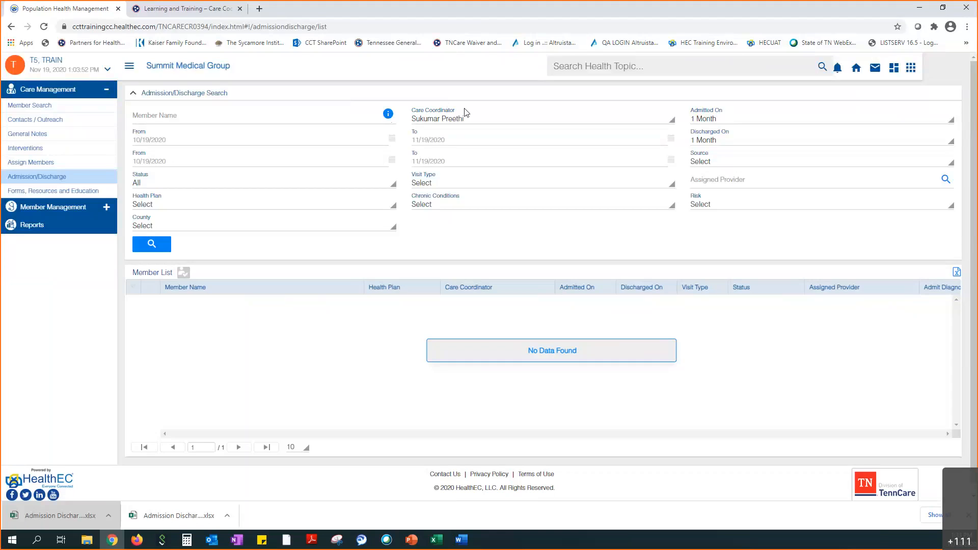
{"action": "left_click", "coordinate": [451, 125]}
{"action": "left_click", "coordinate": [400, 114]}
{"action": "left_click", "coordinate": [404, 86]}
Log out of the current training account and acknowledge the U.S. Government information warning.
{"action": "left_click", "coordinate": [911, 68]}
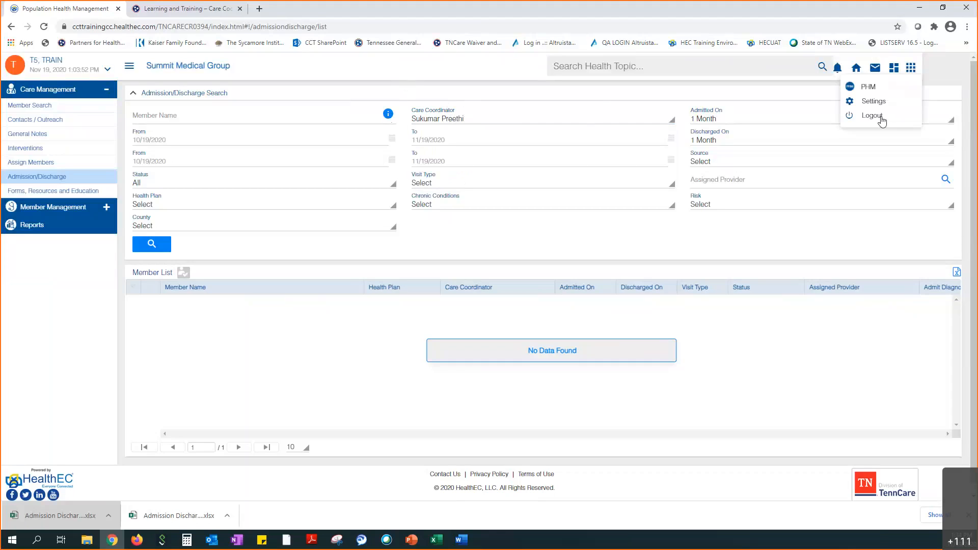
{"action": "left_click", "coordinate": [881, 117]}
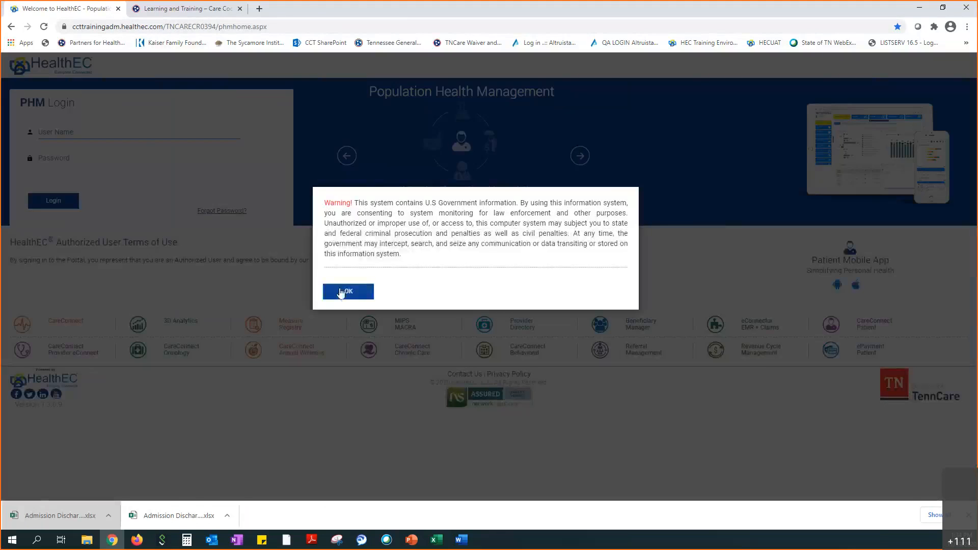
{"action": "left_click", "coordinate": [340, 294]}
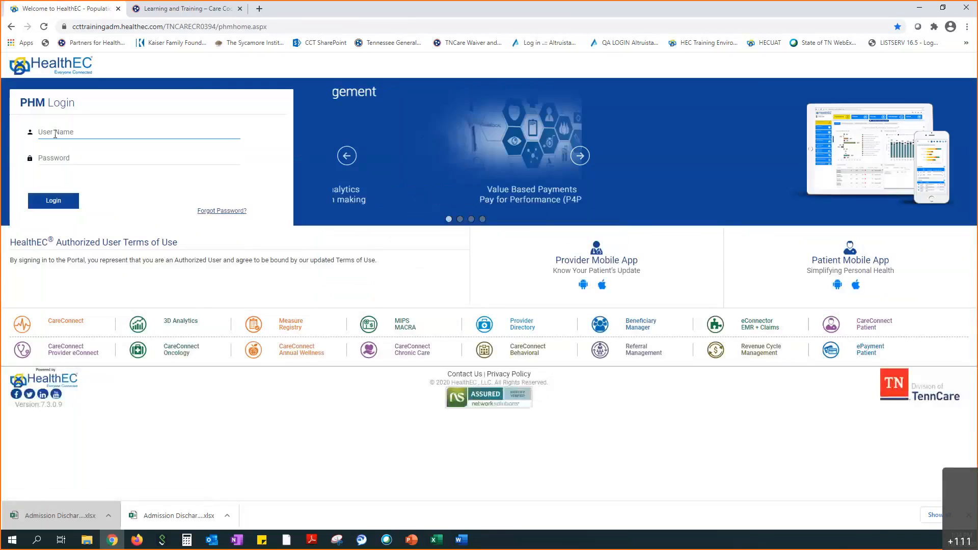
Sign in to PHM with the MCO account's user name and password.
{"action": "type", "text": "MCO"}
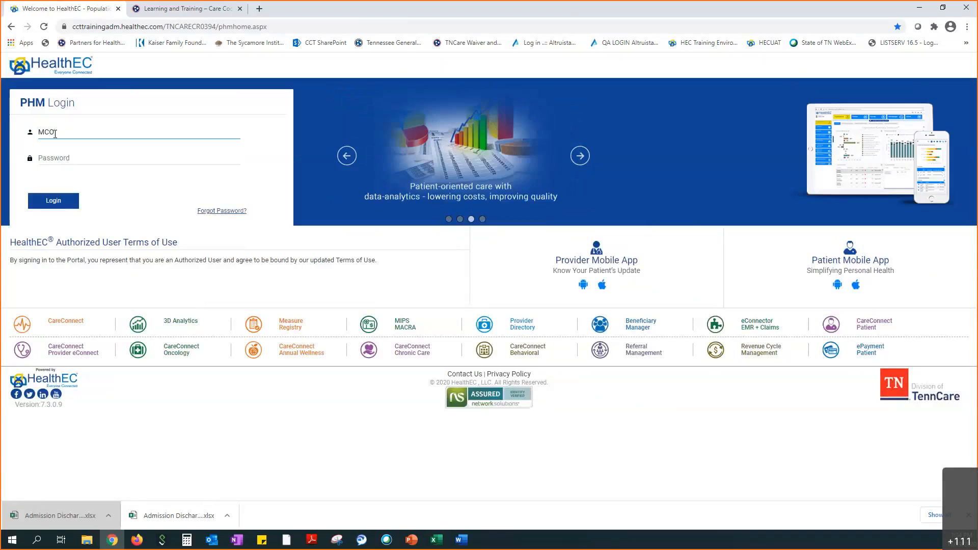
{"action": "type", "text": "04"}
{"action": "key", "text": "Tab"}
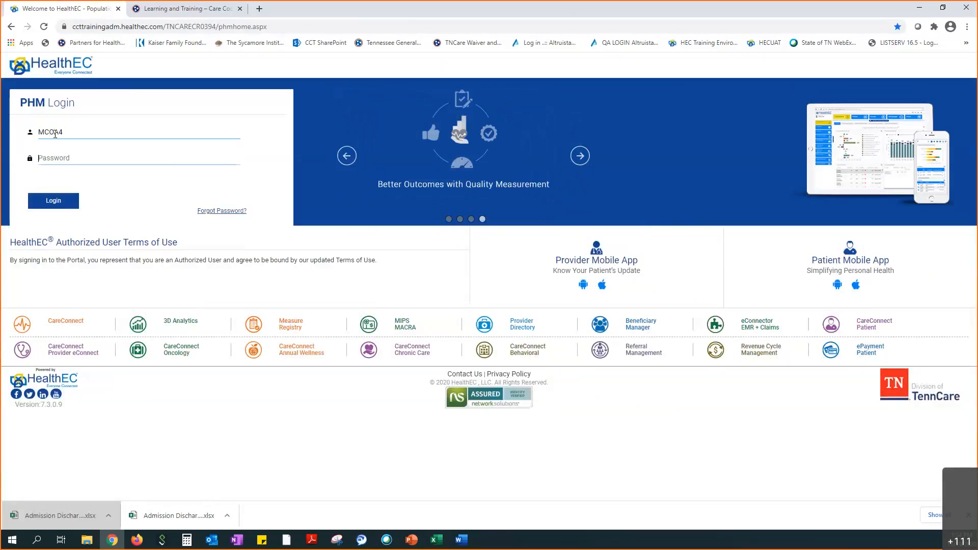
{"action": "type", "text": "**********"}
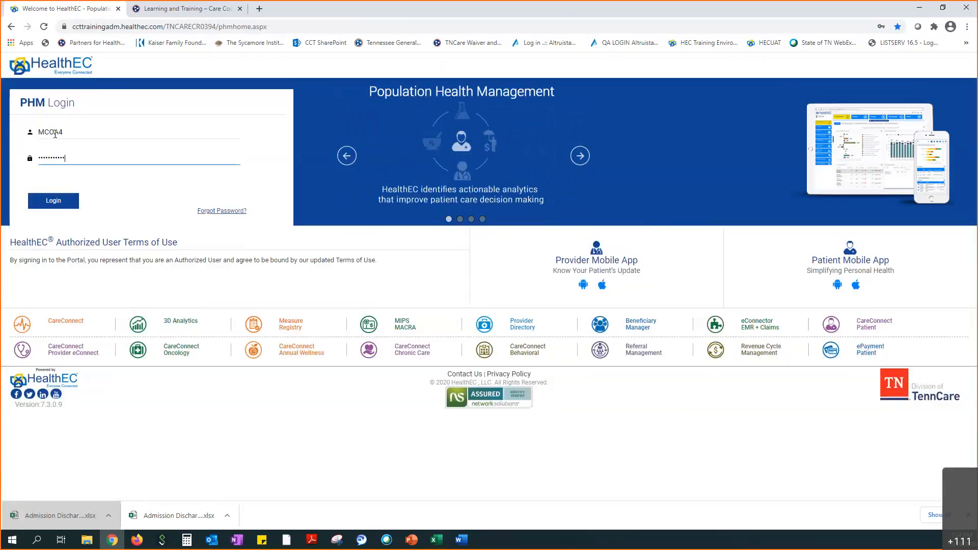
{"action": "type", "text": "**"}
{"action": "left_click", "coordinate": [47, 200]}
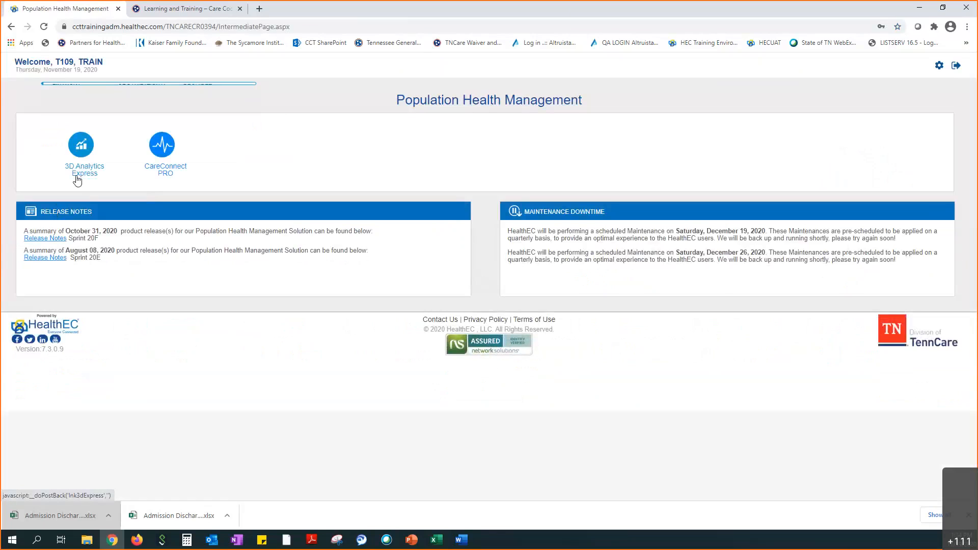
Open the CareConnect PRO application for the MCO account.
{"action": "mouse_move", "coordinate": [75, 153]}
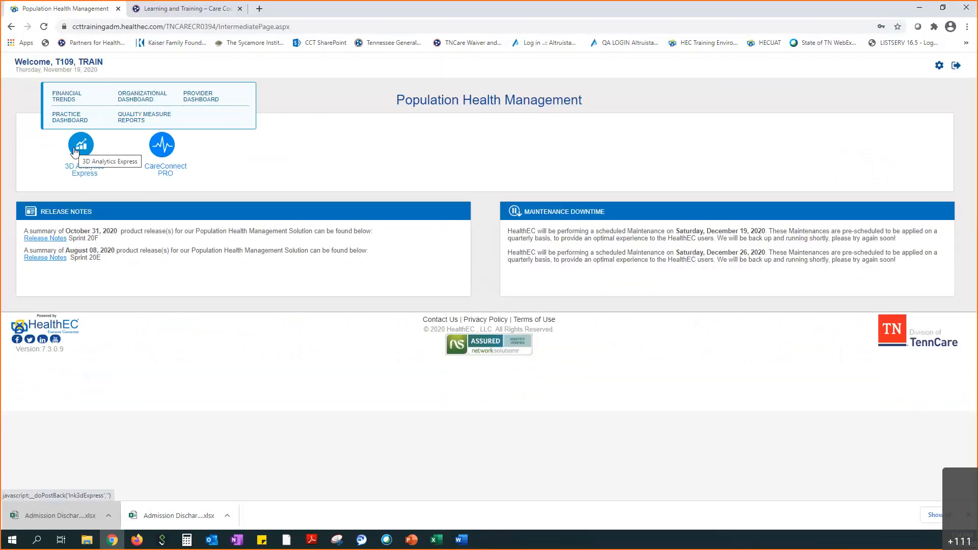
{"action": "mouse_move", "coordinate": [164, 168]}
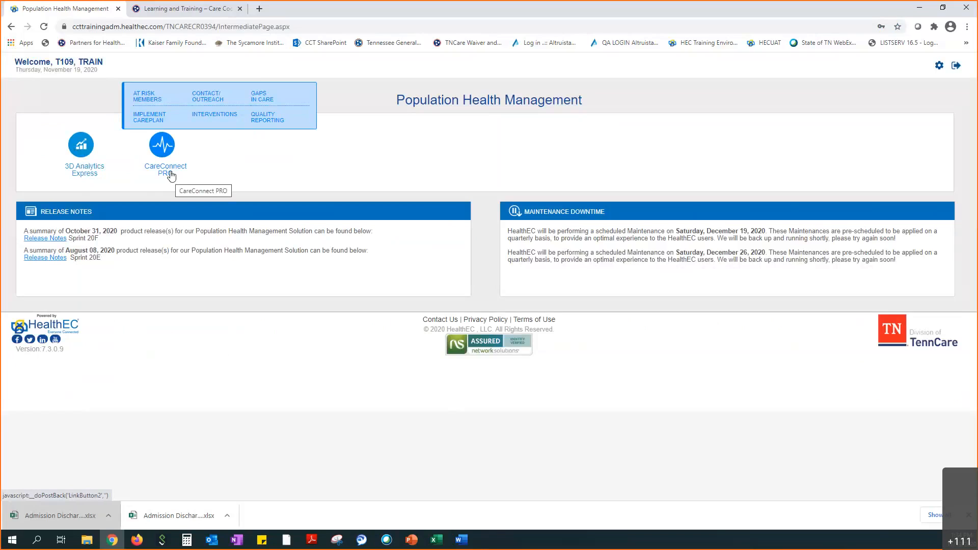
{"action": "left_click", "coordinate": [170, 174]}
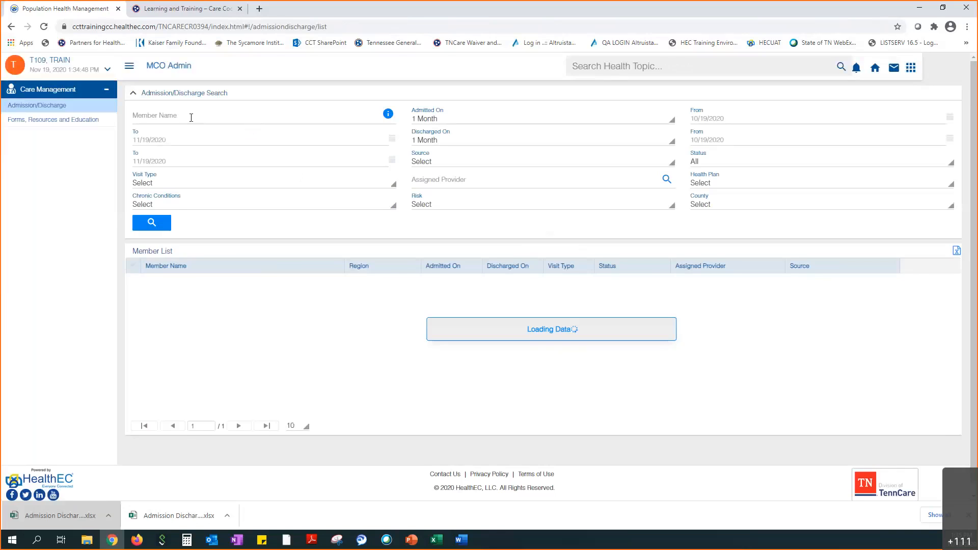
Set both the Admitted On and Discharged On periods to 3 Months in the MCO Admission/Discharge search.
{"action": "left_click", "coordinate": [439, 120]}
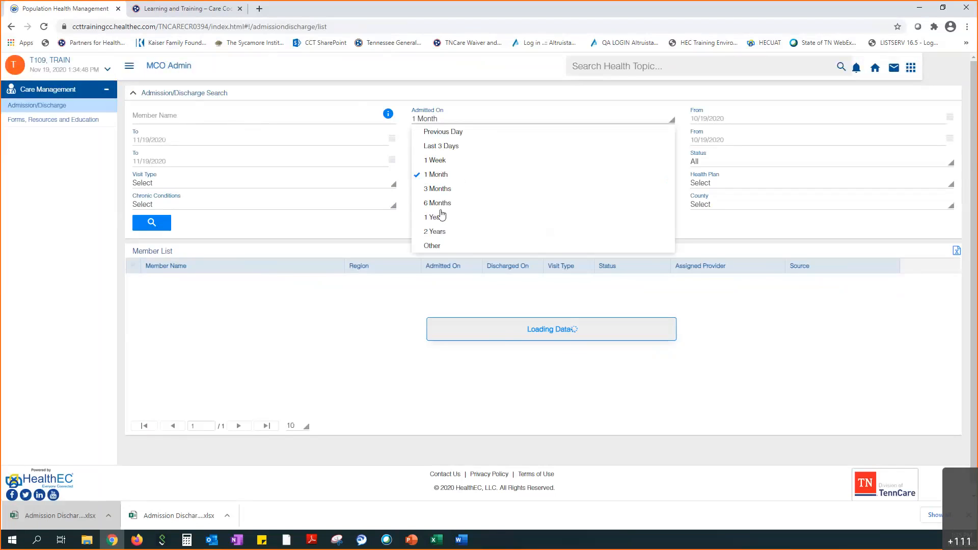
{"action": "left_click", "coordinate": [435, 191]}
{"action": "left_click", "coordinate": [436, 144]}
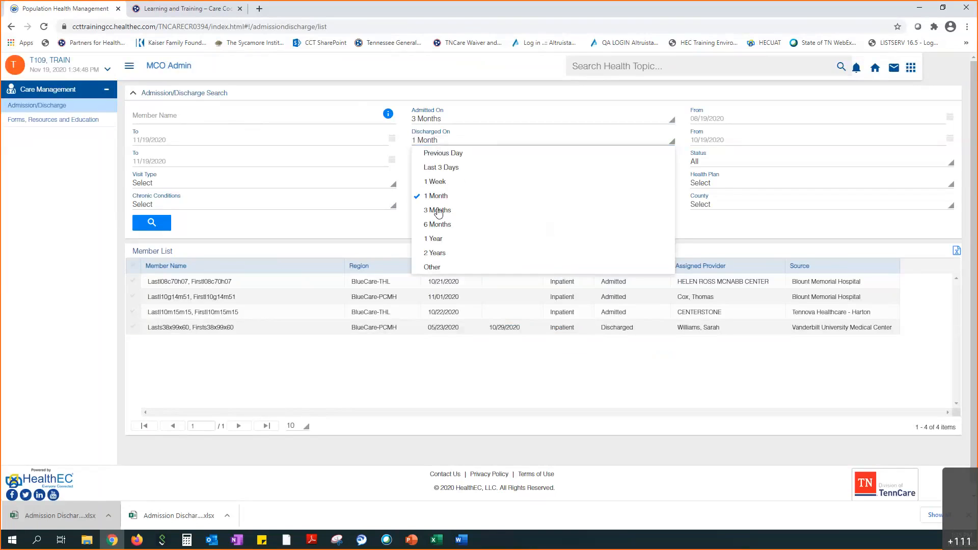
{"action": "left_click", "coordinate": [438, 211]}
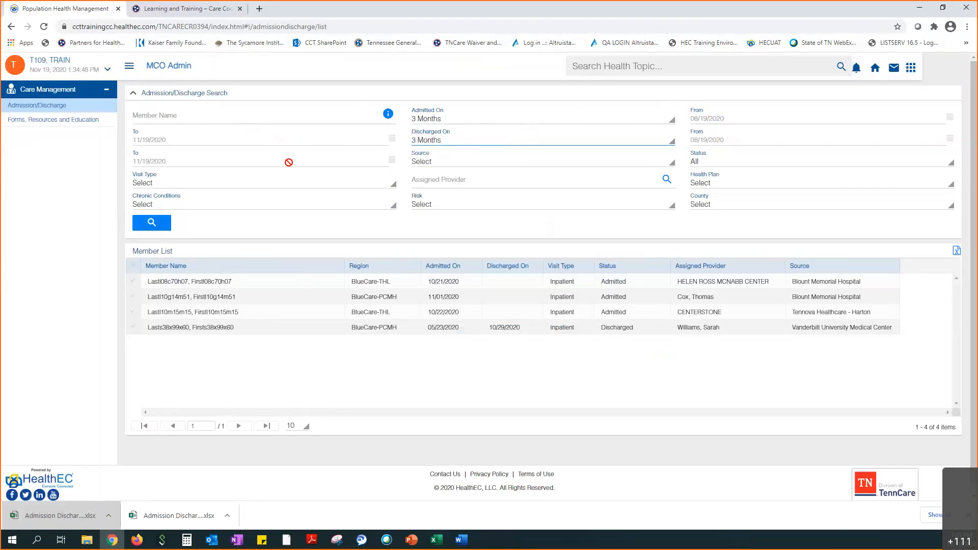
Try Baptist Memorial Hospital Collierville and Baptist Memorial Hospital Huntingdon as the Source filter, and reset Source to Select.
{"action": "left_click", "coordinate": [442, 162]}
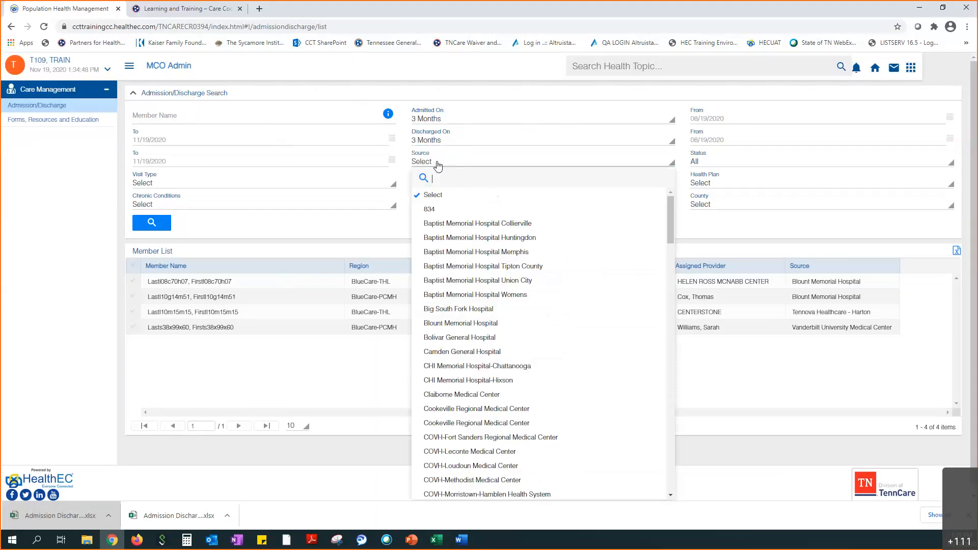
{"action": "left_click", "coordinate": [437, 224]}
{"action": "left_click", "coordinate": [436, 165]}
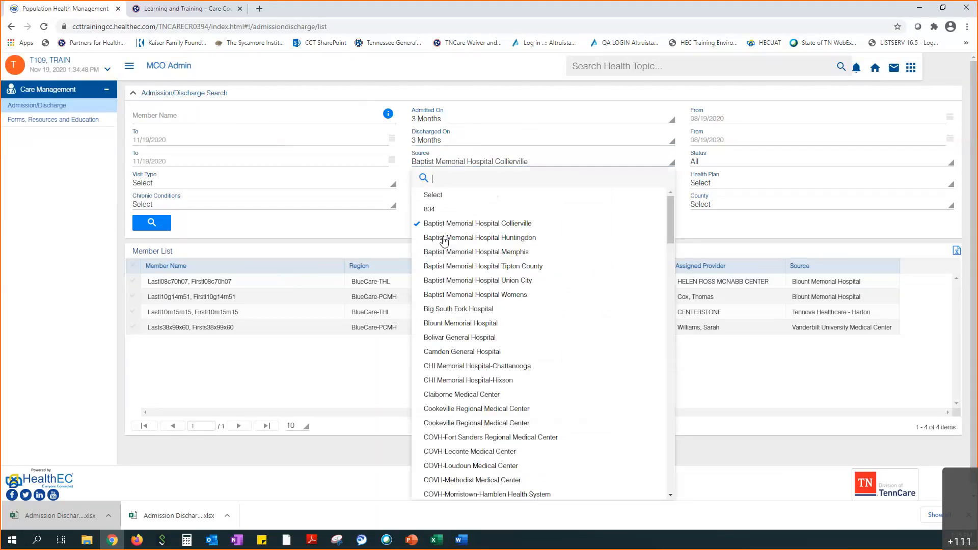
{"action": "left_click", "coordinate": [444, 239]}
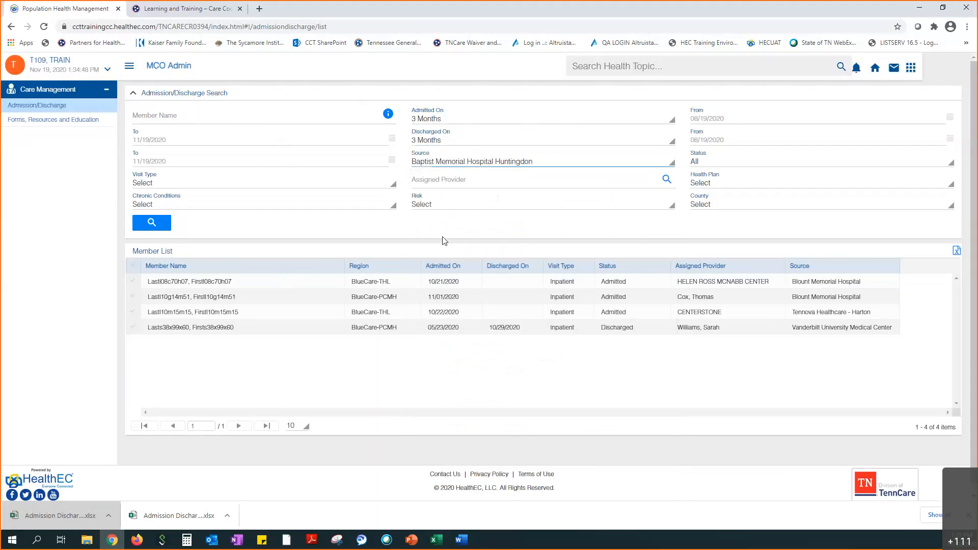
{"action": "left_click", "coordinate": [575, 169]}
{"action": "left_click", "coordinate": [452, 197]}
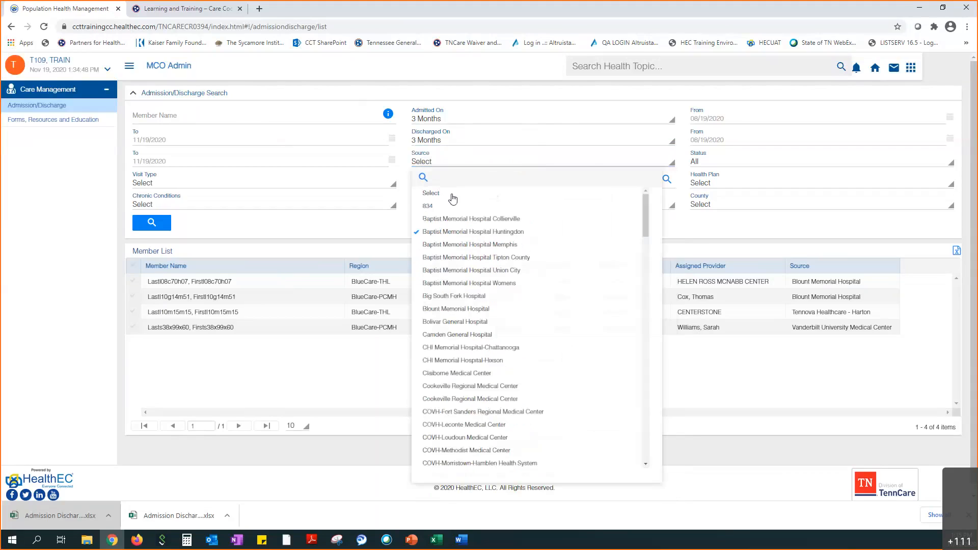
View the Status and Visit Type filter options and the Assigned Provider finder, leaving all three filters unset.
{"action": "left_click", "coordinate": [715, 162]}
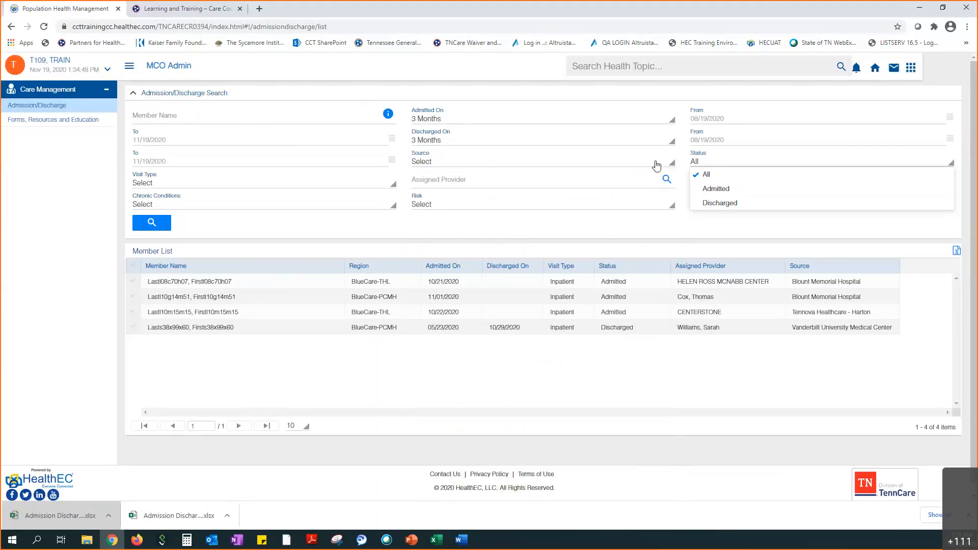
{"action": "left_click", "coordinate": [447, 247]}
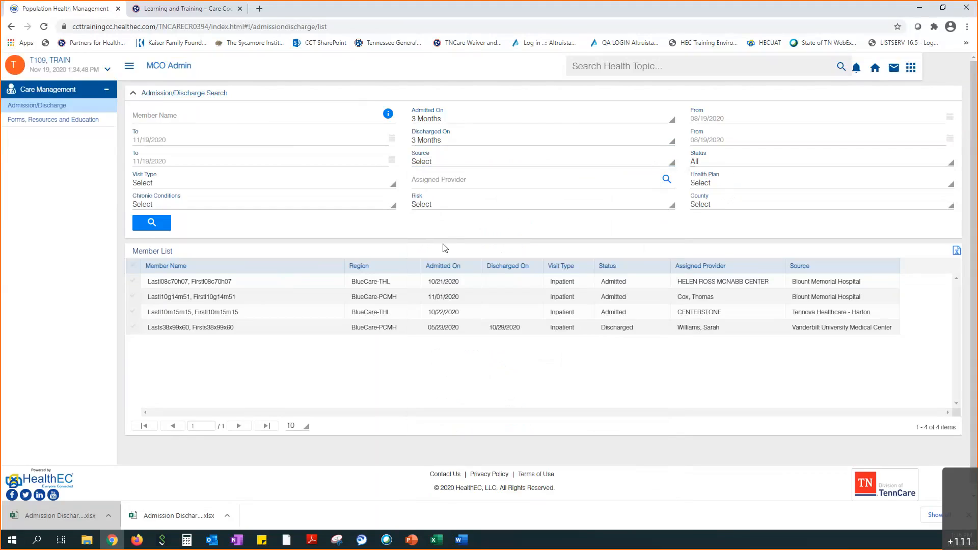
{"action": "left_click", "coordinate": [254, 187]}
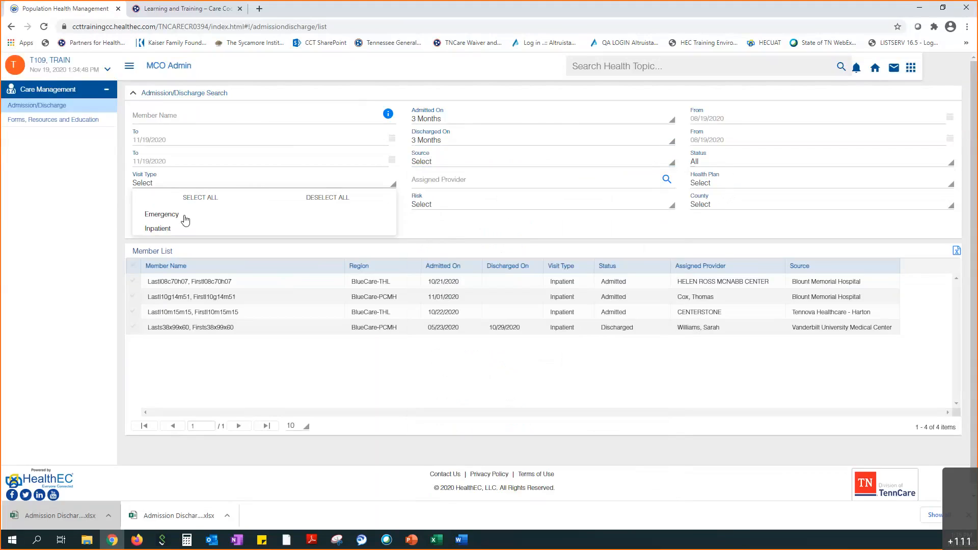
{"action": "left_click", "coordinate": [445, 237]}
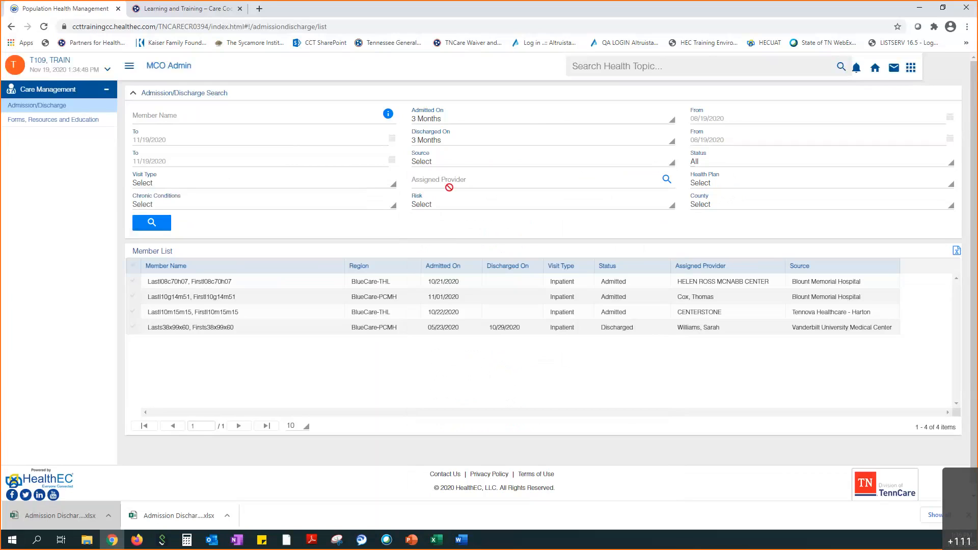
{"action": "left_click", "coordinate": [666, 180]}
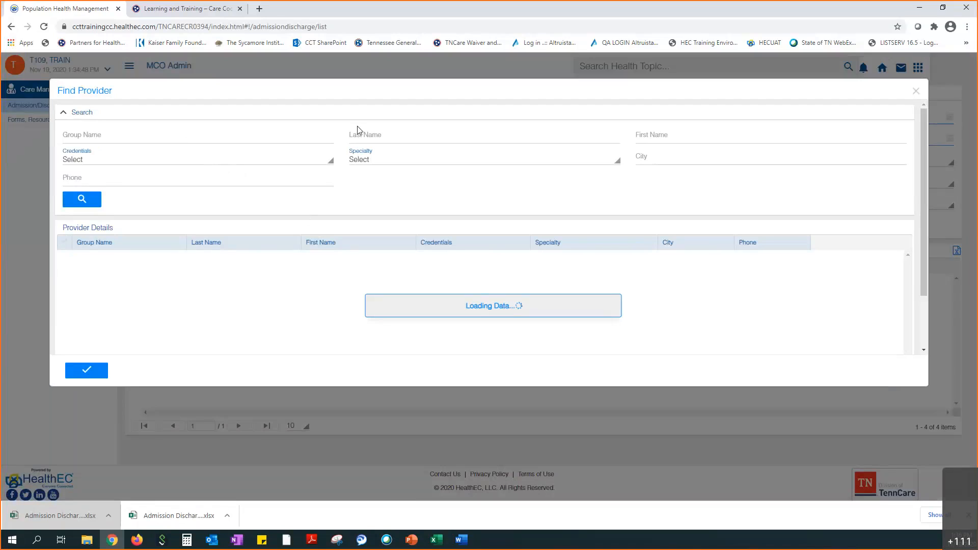
{"action": "left_click", "coordinate": [916, 91]}
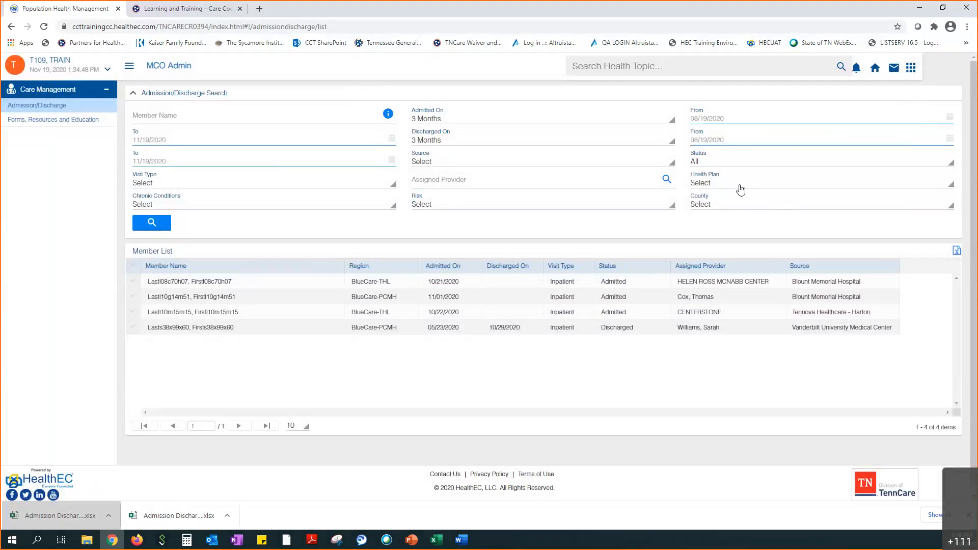
View the available options of the Health Plan, Chronic Conditions, Risk and County filters without selecting any.
{"action": "left_click", "coordinate": [735, 185]}
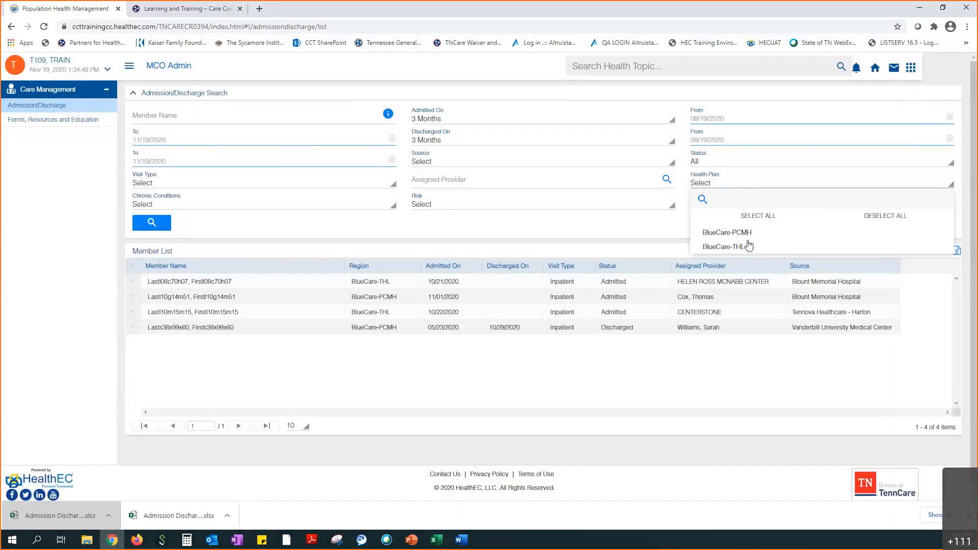
{"action": "left_click", "coordinate": [619, 233]}
{"action": "left_click", "coordinate": [228, 205]}
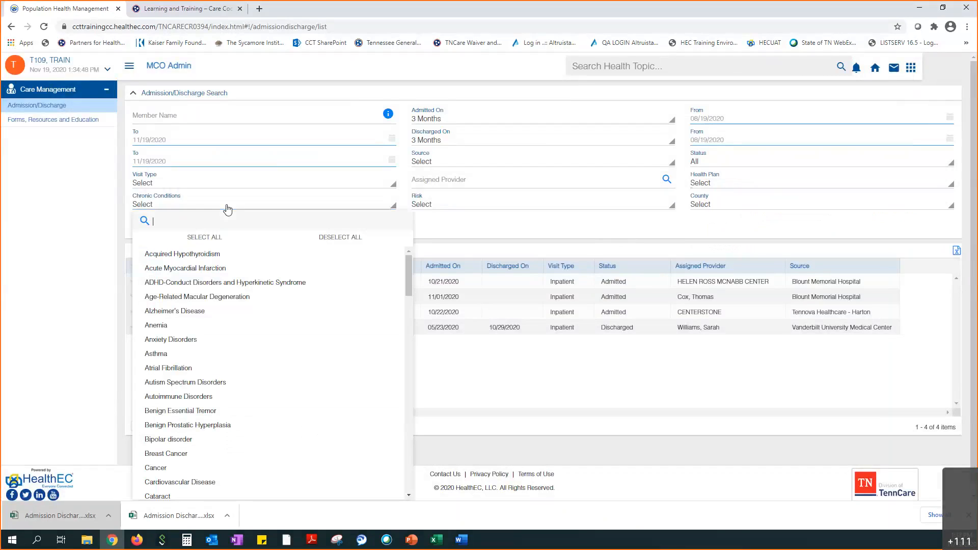
{"action": "left_click", "coordinate": [461, 239]}
{"action": "left_click", "coordinate": [456, 208]}
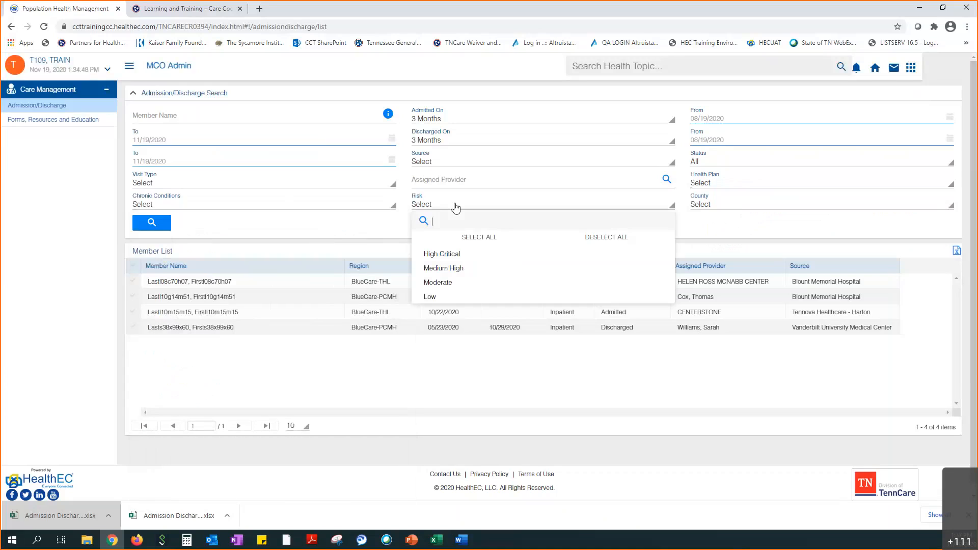
{"action": "left_click", "coordinate": [712, 208]}
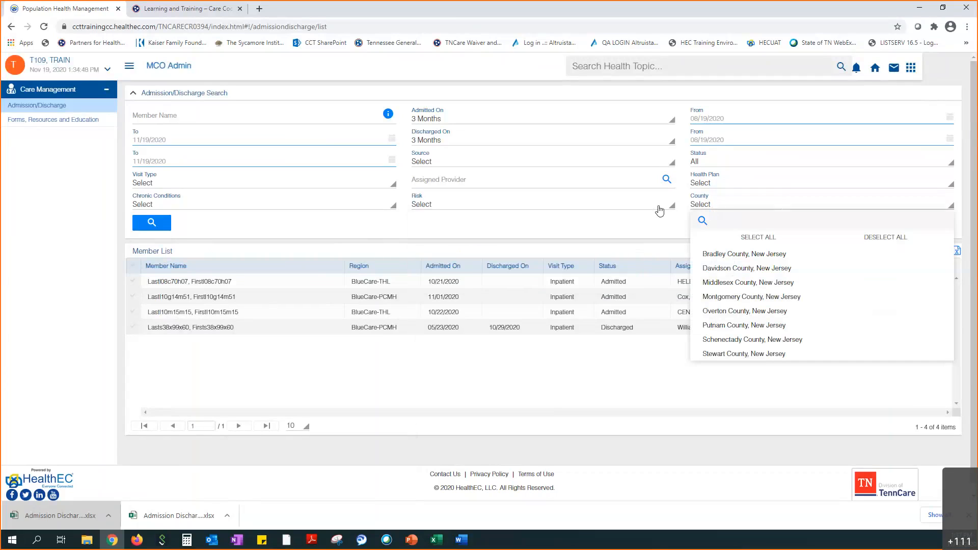
{"action": "left_click", "coordinate": [655, 238]}
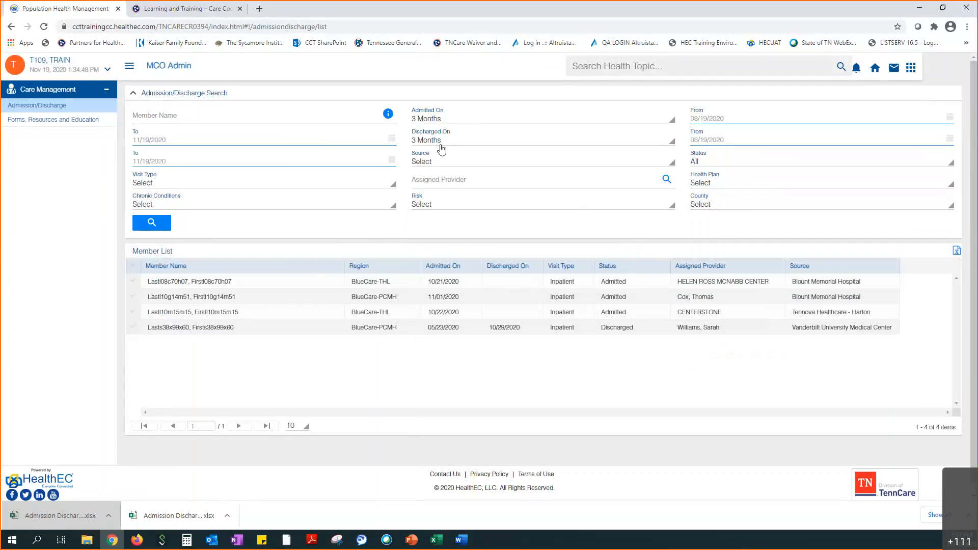
Run the MCO Admission/Discharge search for the 3-month periods and look through the first page of the member list.
{"action": "left_click", "coordinate": [152, 223]}
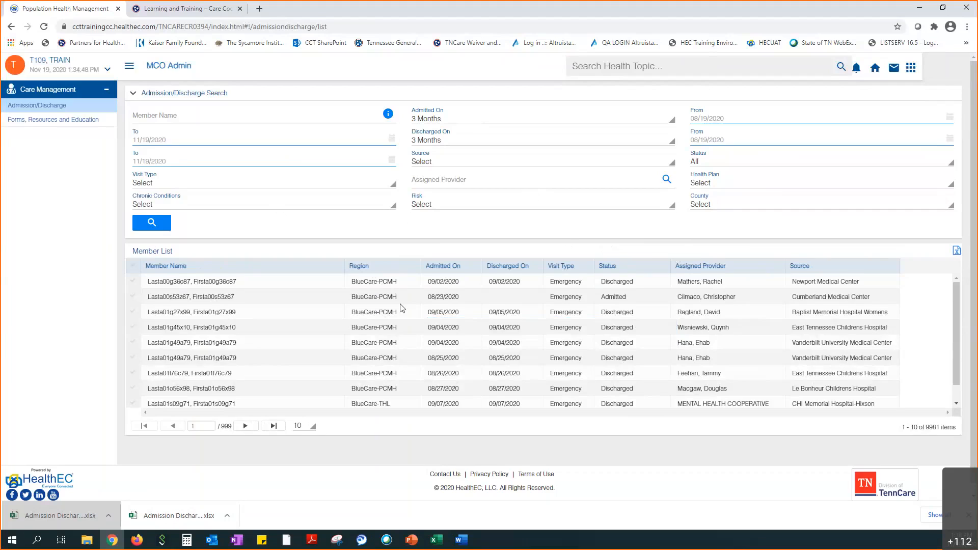
{"action": "scroll", "coordinate": [398, 316], "scroll_direction": "down", "scroll_amount": 1}
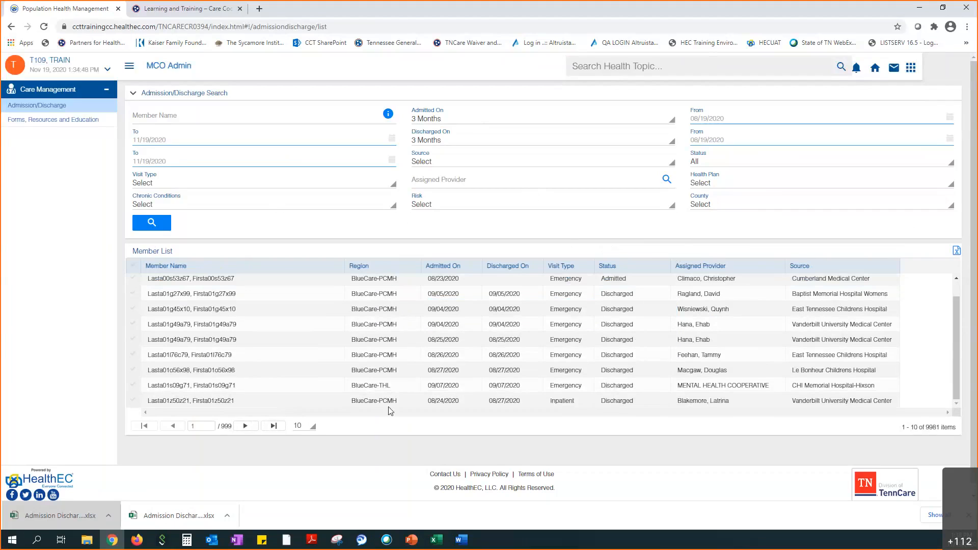
{"action": "scroll", "coordinate": [397, 386], "scroll_direction": "up", "scroll_amount": 1}
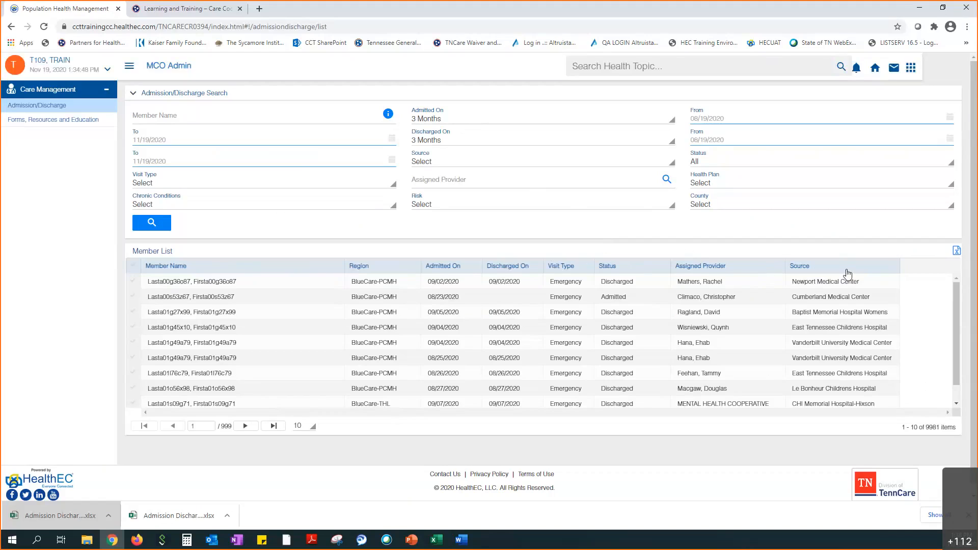
Export the Admission/Discharge member list to a spreadsheet and open the downloaded file in Excel.
{"action": "double_click", "coordinate": [957, 255]}
{"action": "left_click", "coordinate": [969, 516]}
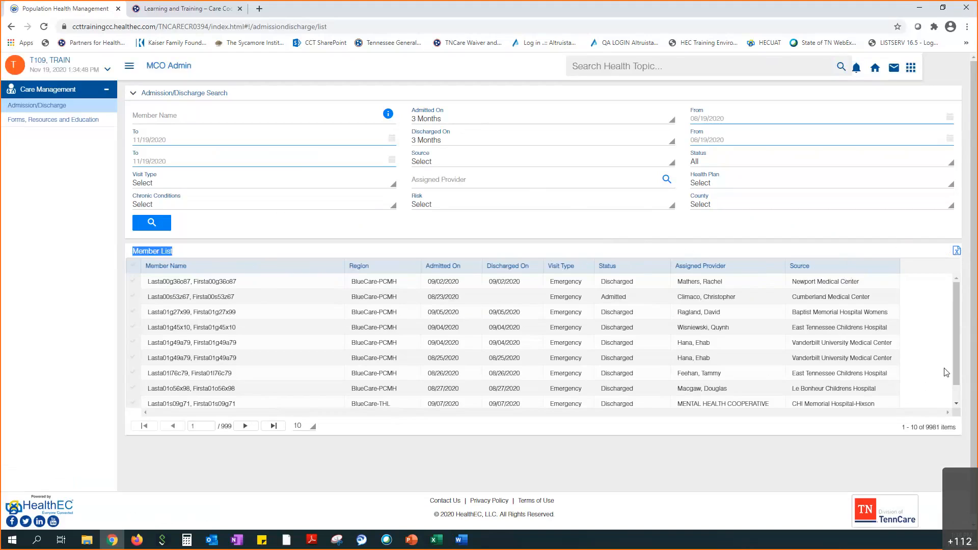
{"action": "left_click", "coordinate": [957, 251]}
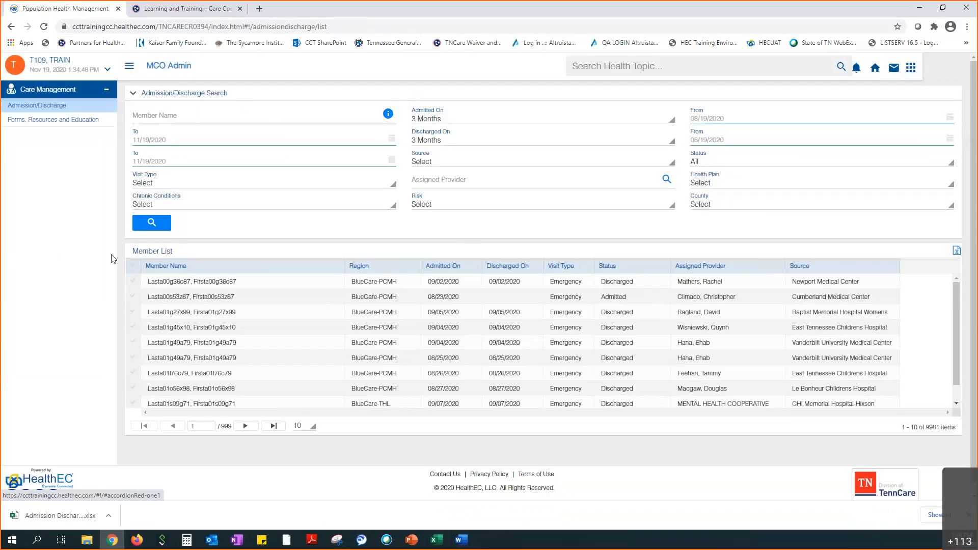
{"action": "left_click", "coordinate": [50, 518]}
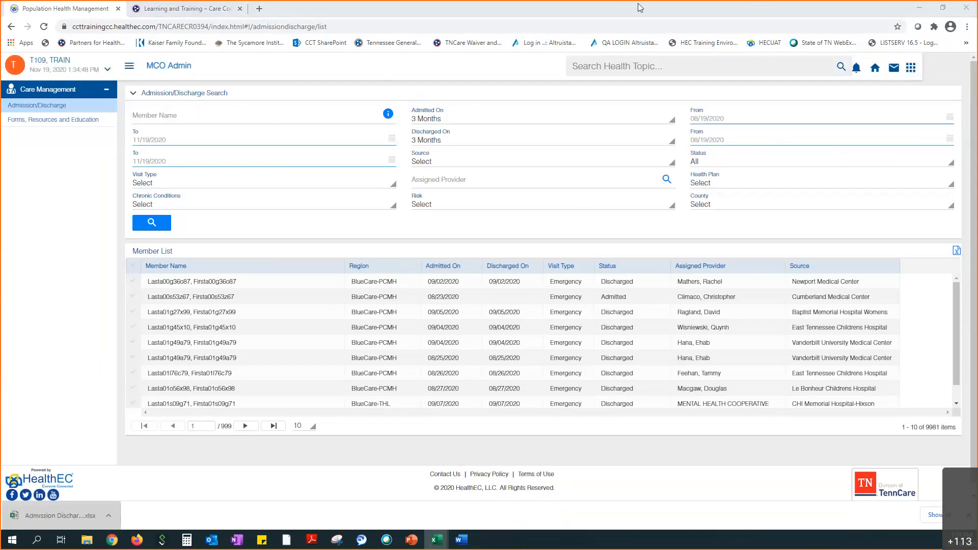
{"action": "left_click", "coordinate": [731, 10]}
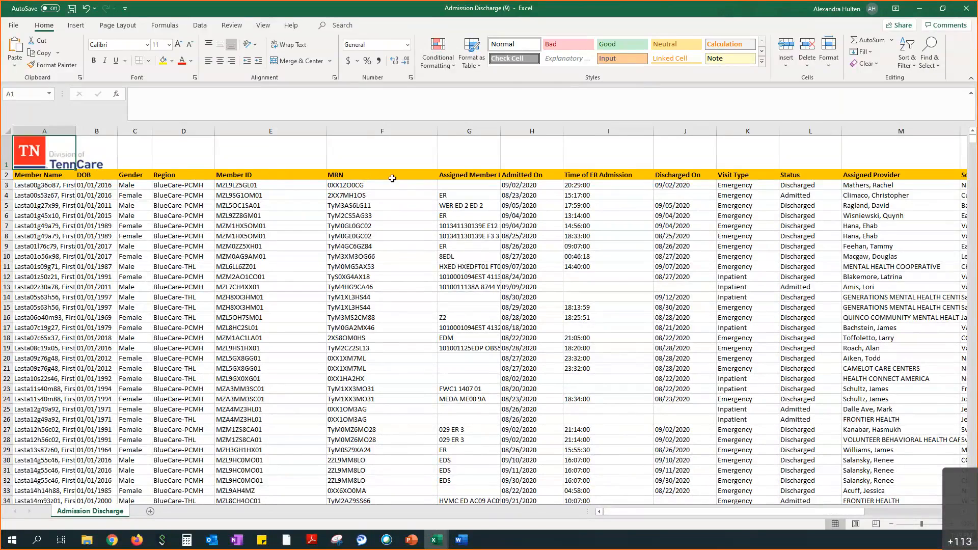
Examine the exported columns, including Assigned Member Location, Source and Prospective Risk Score, and minimize the workbook to return to the browser.
{"action": "left_click", "coordinate": [473, 176]}
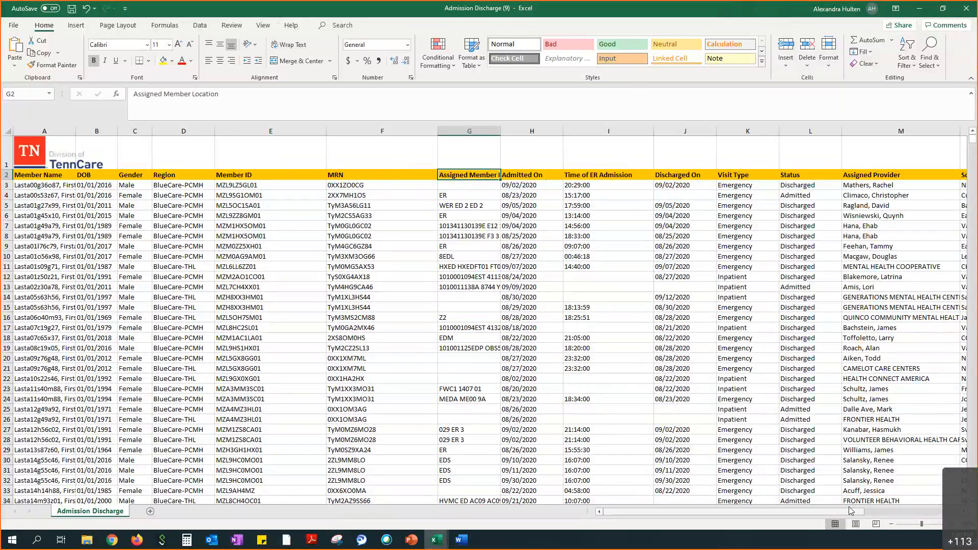
{"action": "left_click_drag", "start_coordinate": [861, 512], "coordinate": [938, 515]}
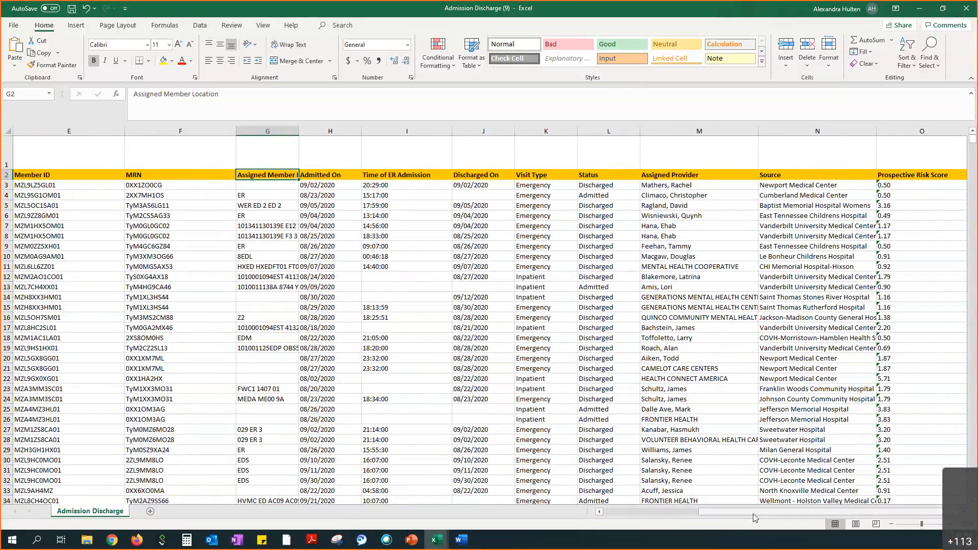
{"action": "left_click_drag", "start_coordinate": [755, 518], "coordinate": [652, 523]}
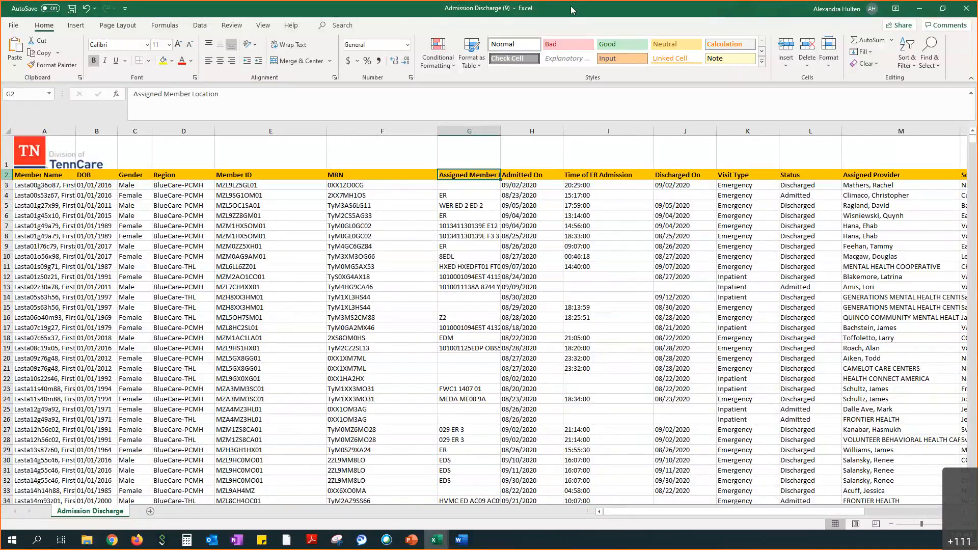
{"action": "left_click", "coordinate": [921, 11]}
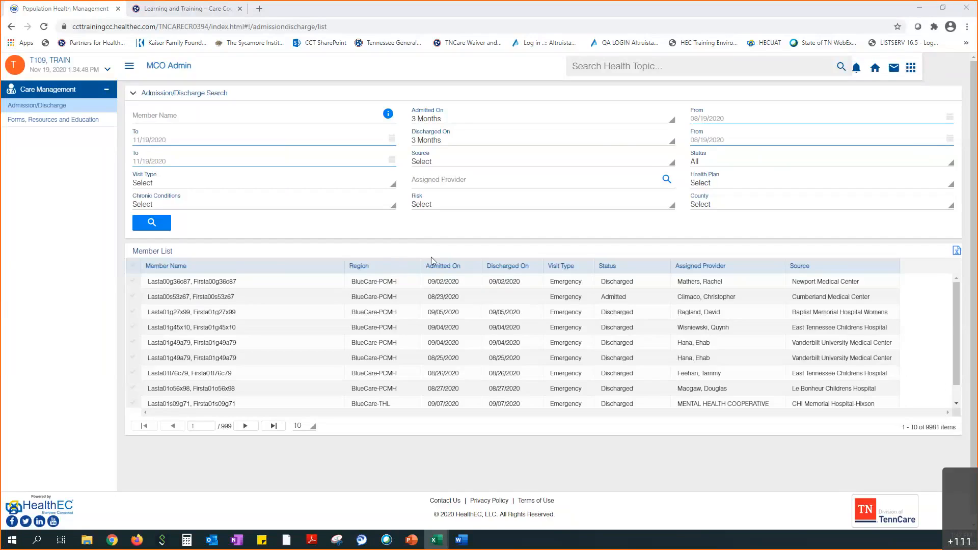
Log out of the MCO account and accept the government system warning on the PHM login page.
{"action": "left_click", "coordinate": [909, 71]}
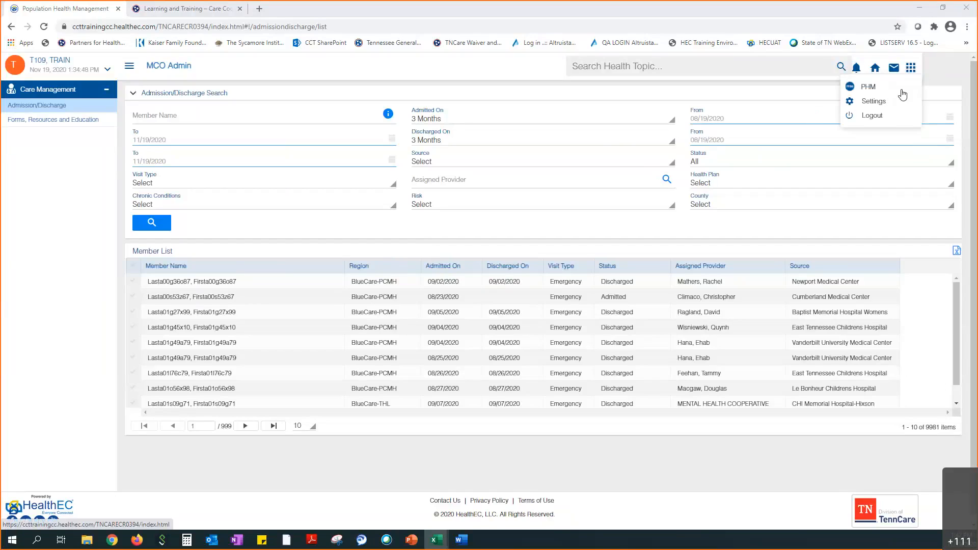
{"action": "left_click", "coordinate": [874, 117]}
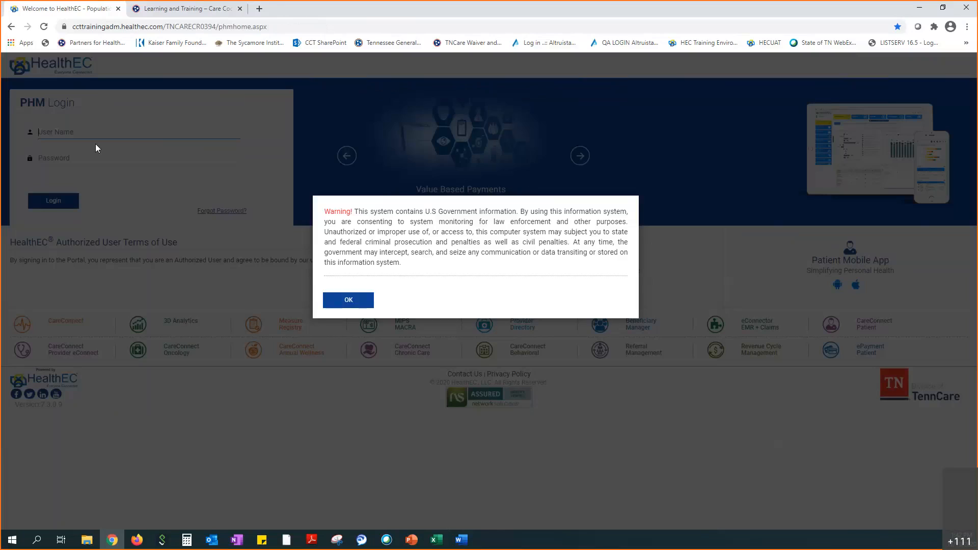
{"action": "left_click", "coordinate": [348, 300]}
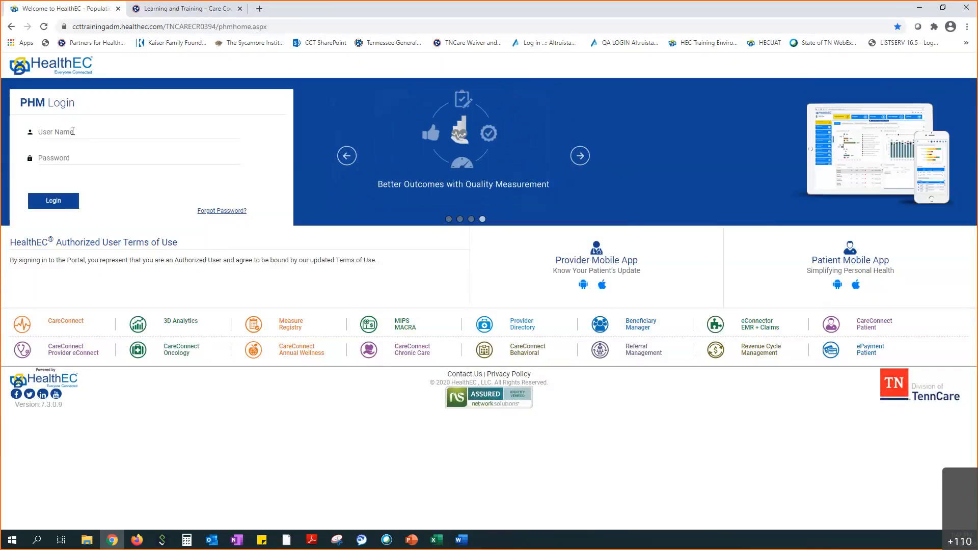
Sign in to PHM with the practice administrator account's user name and password.
{"action": "left_click", "coordinate": [73, 131]}
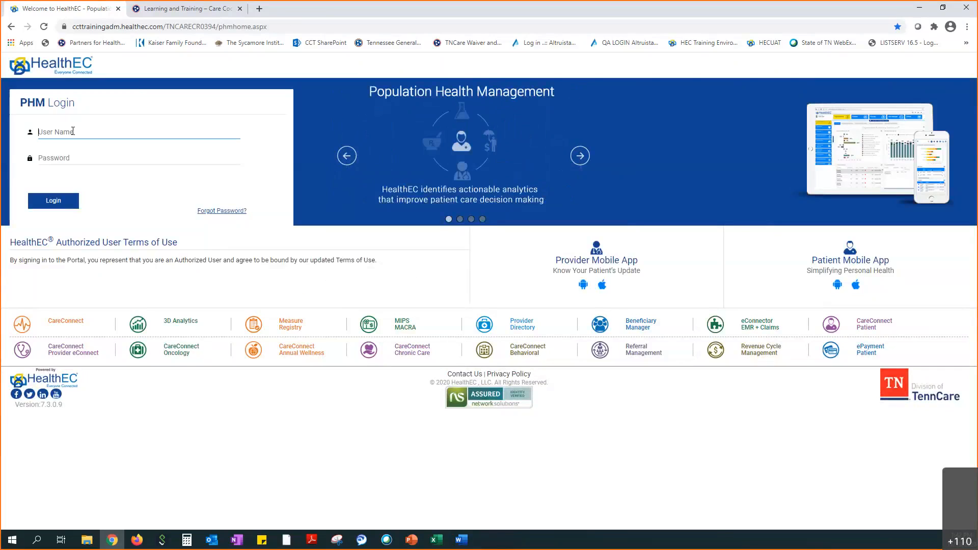
{"action": "type", "text": "PracticeAdmin5"}
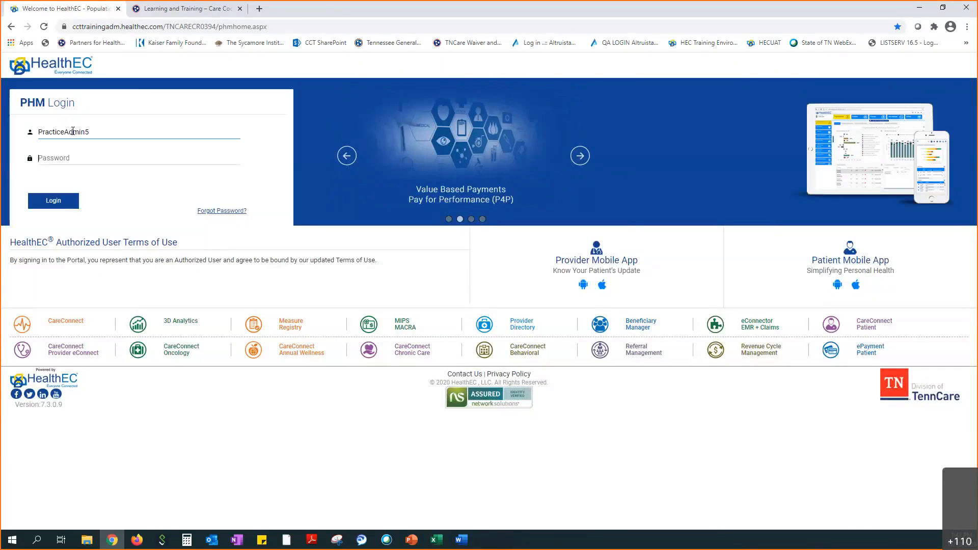
{"action": "key", "text": "Tab"}
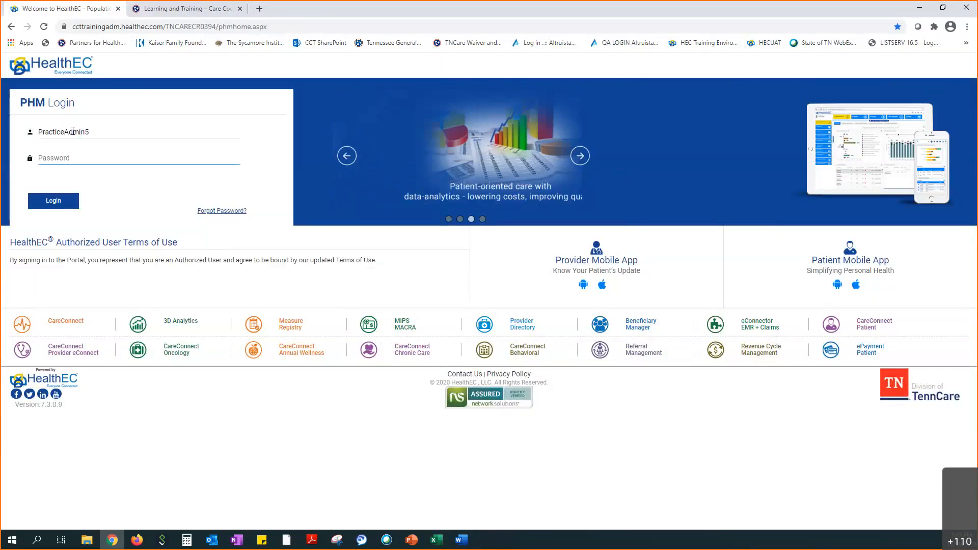
{"action": "type", "text": "*********"}
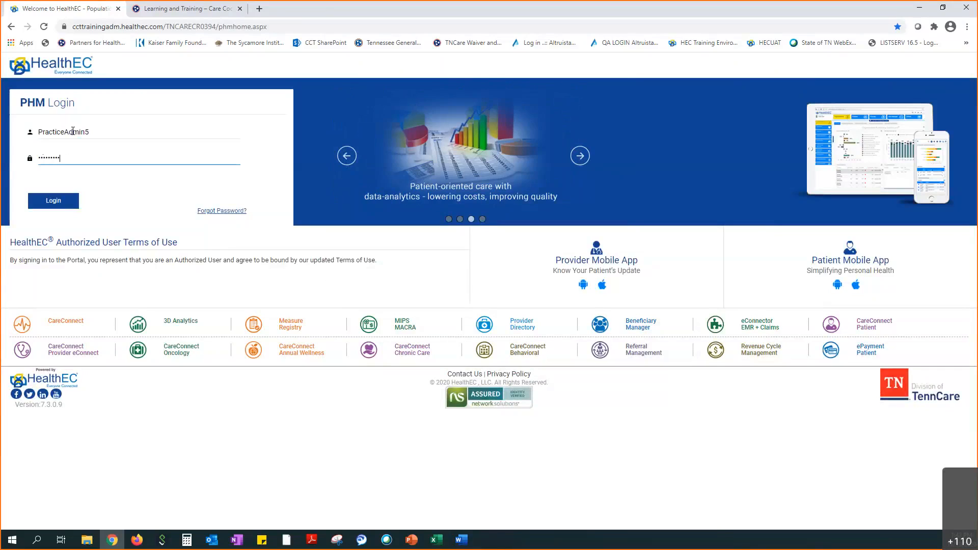
{"action": "type", "text": "*"}
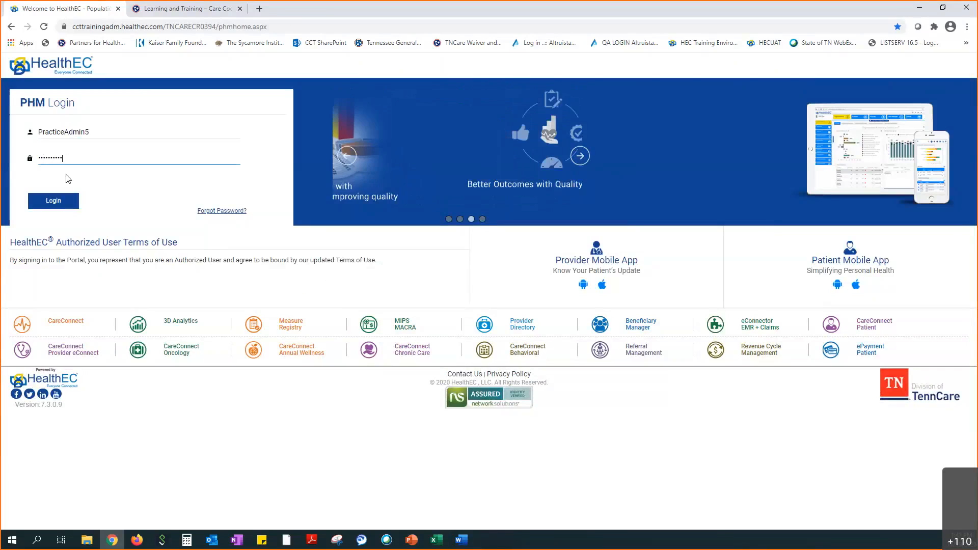
{"action": "left_click", "coordinate": [51, 210]}
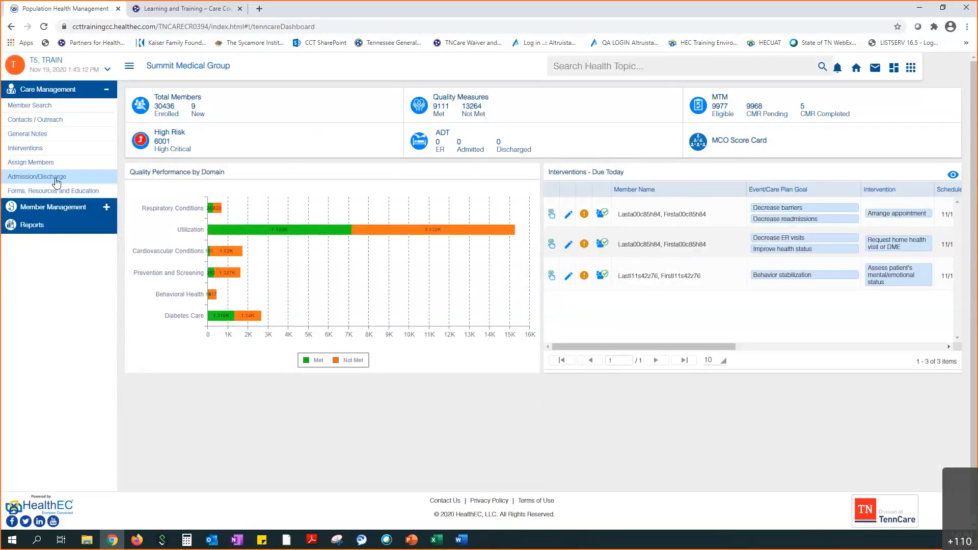
View Summit Medical Group's Admission/Discharge search, and open the interventions list from the dashboard filtered to Due Today.
{"action": "left_click", "coordinate": [57, 179]}
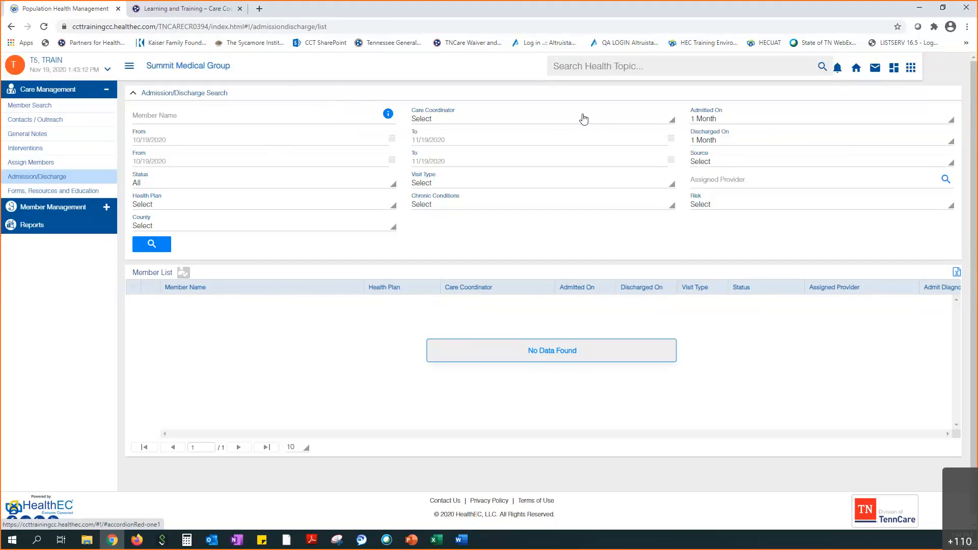
{"action": "left_click", "coordinate": [894, 70]}
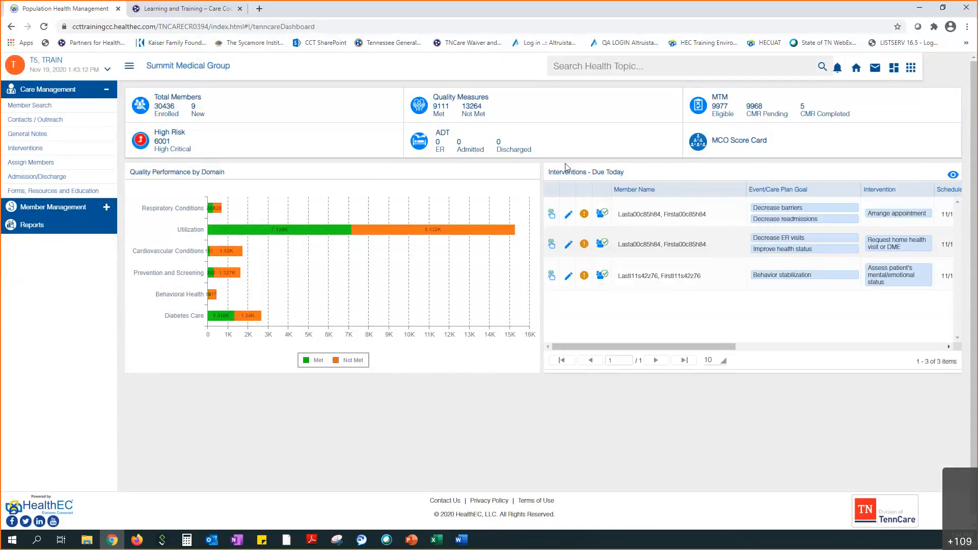
{"action": "left_click", "coordinate": [954, 176]}
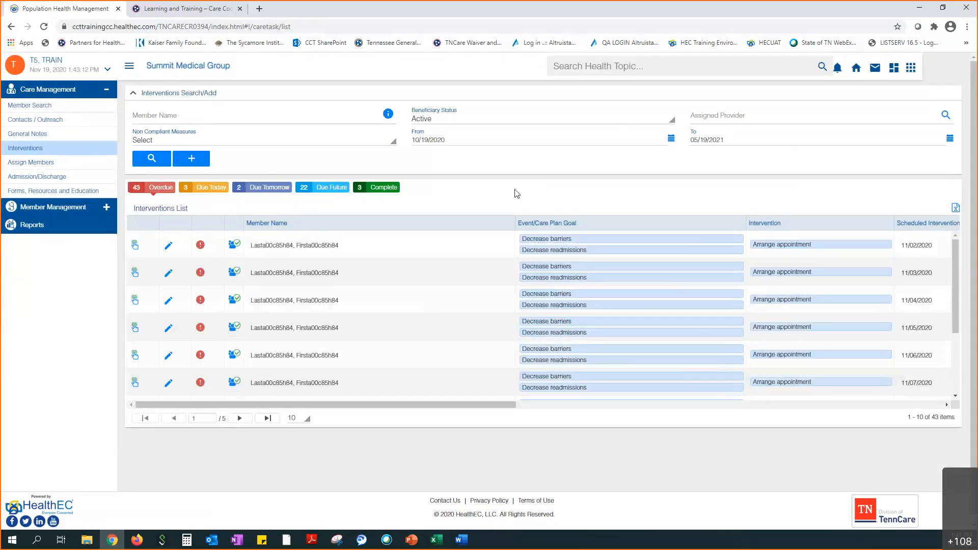
{"action": "left_click", "coordinate": [207, 189]}
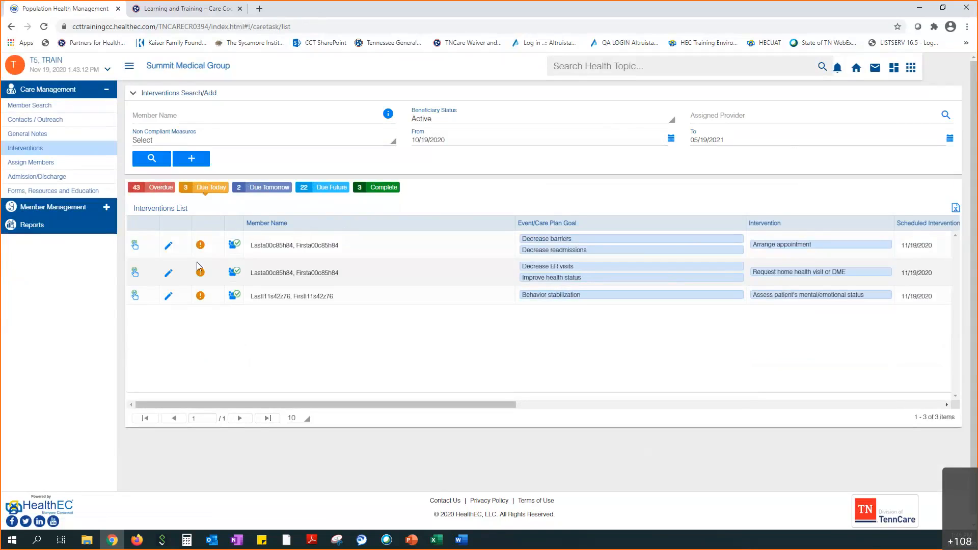
Examine the edit form and required notes field of the "Request home health visit or DME" intervention, and close it without saving.
{"action": "left_click", "coordinate": [169, 274]}
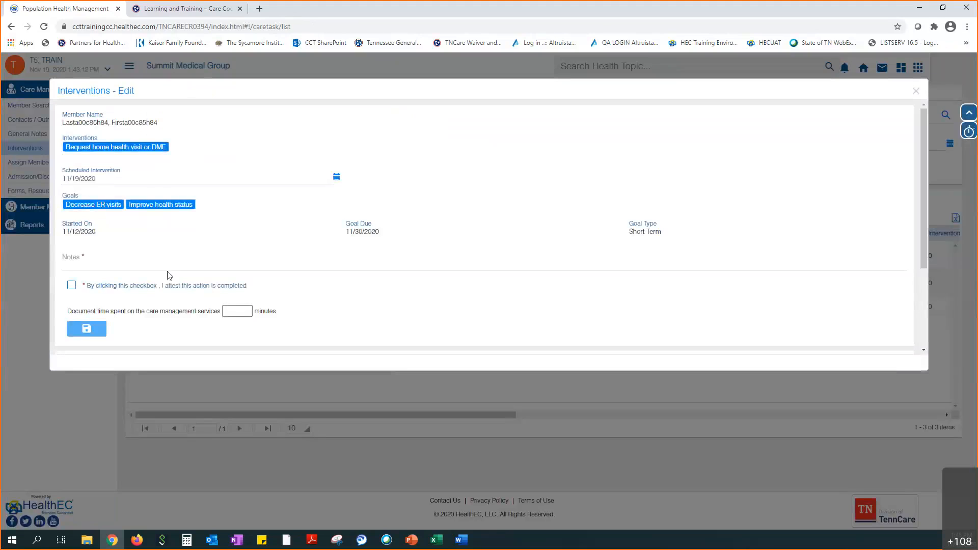
{"action": "left_click", "coordinate": [134, 264]}
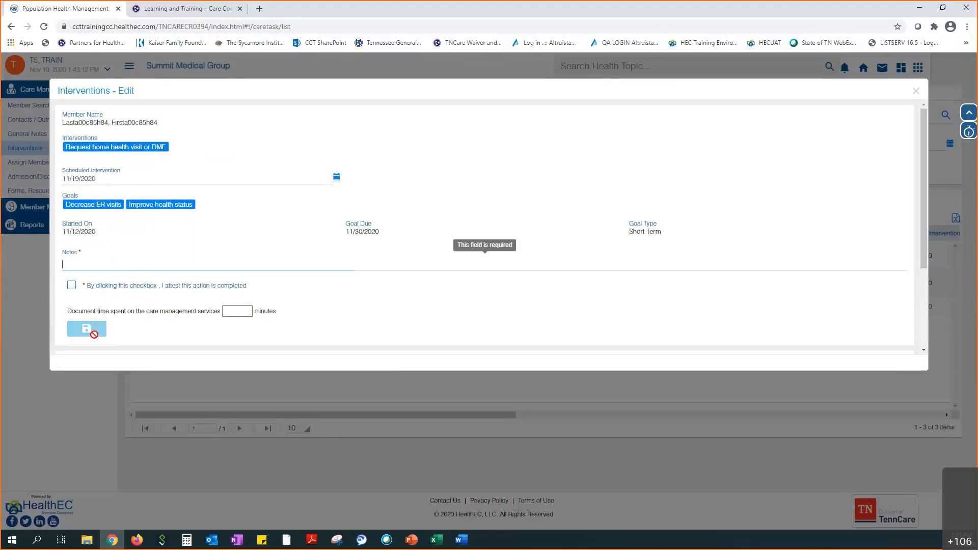
{"action": "left_click", "coordinate": [915, 92]}
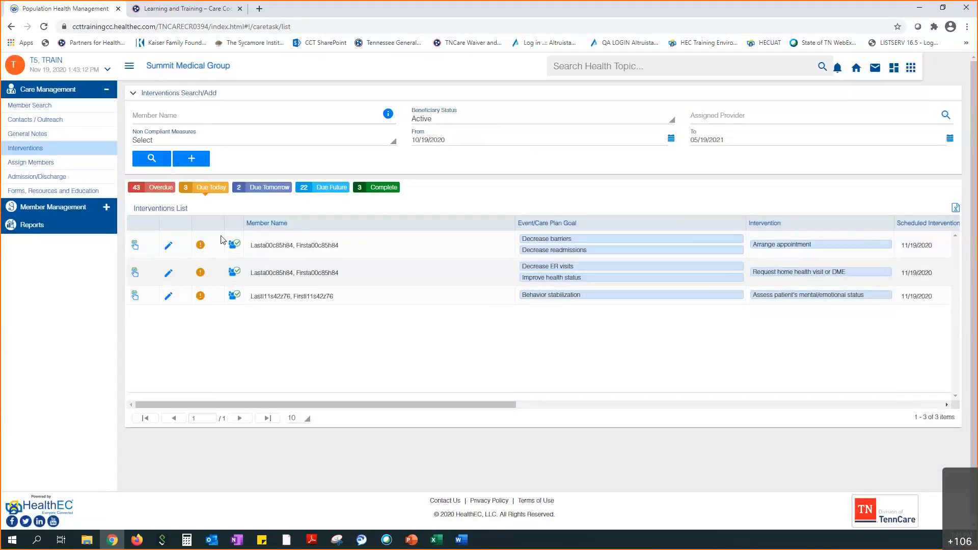
Filter the interventions list to Complete and view the available Non Compliant Measures options without selecting any.
{"action": "left_click", "coordinate": [384, 188]}
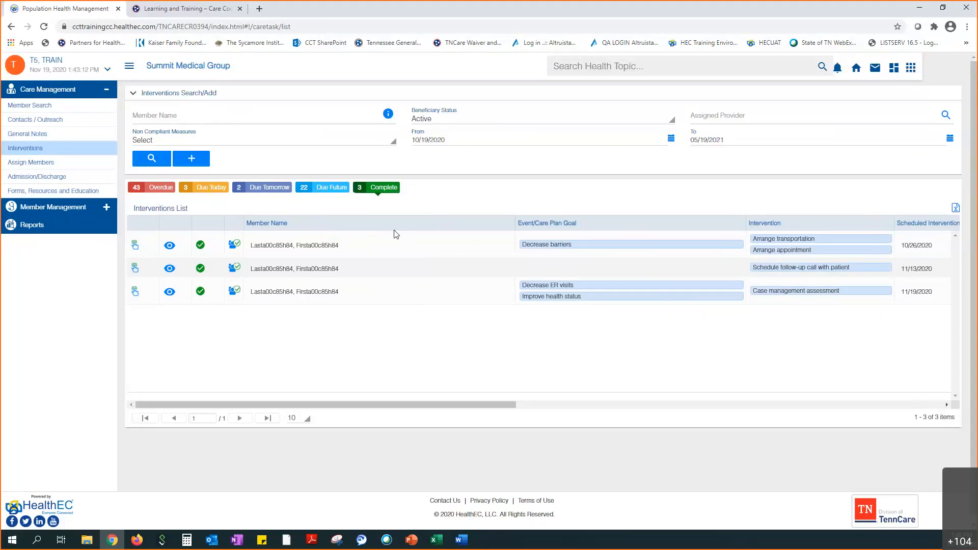
{"action": "left_click", "coordinate": [323, 146]}
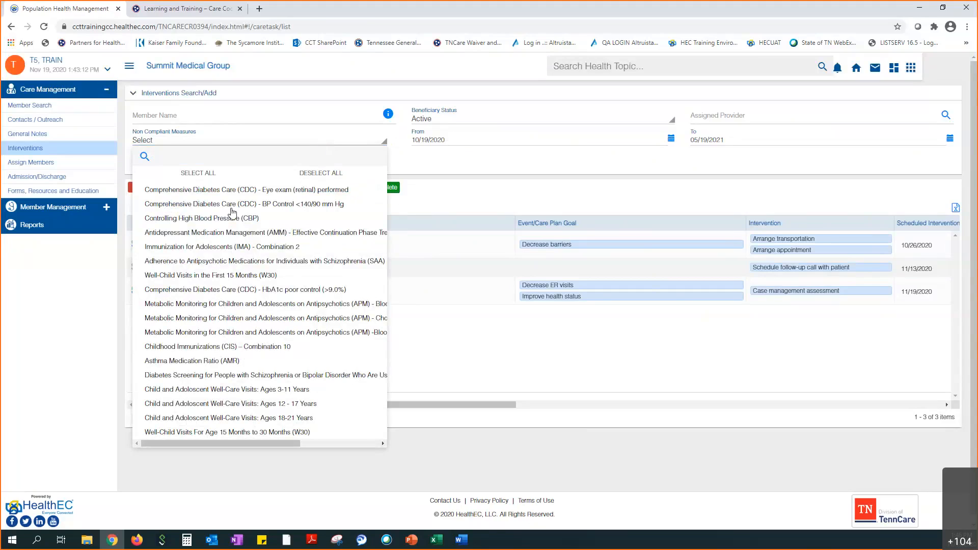
{"action": "left_click", "coordinate": [425, 167]}
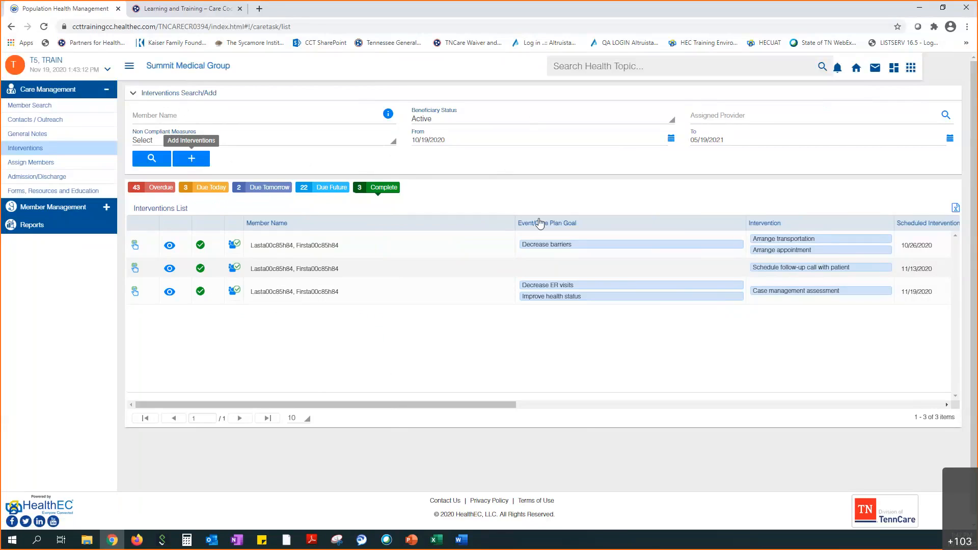
Start adding a new intervention and set its problem to Adult Failure to Thrive.
{"action": "left_click", "coordinate": [200, 163]}
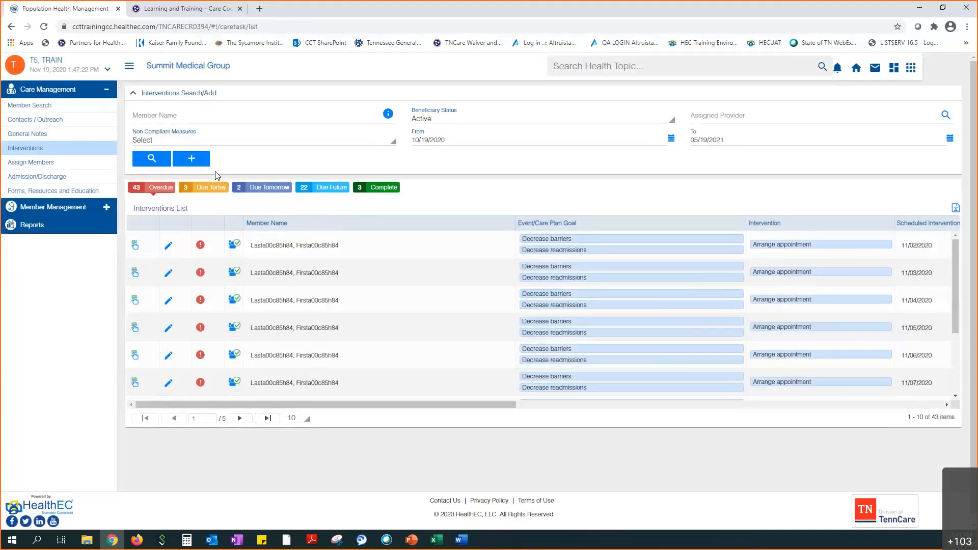
{"action": "left_click", "coordinate": [191, 159]}
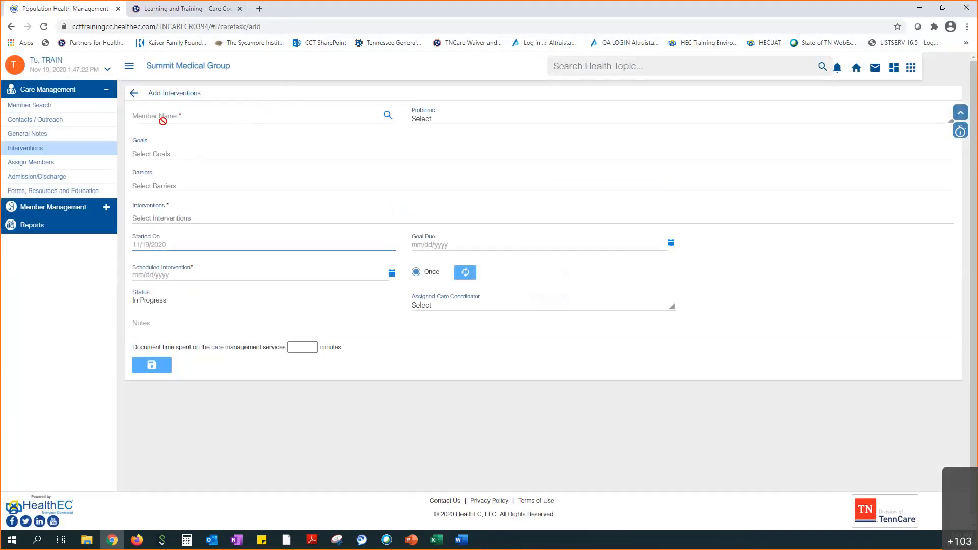
{"action": "left_click", "coordinate": [426, 122]}
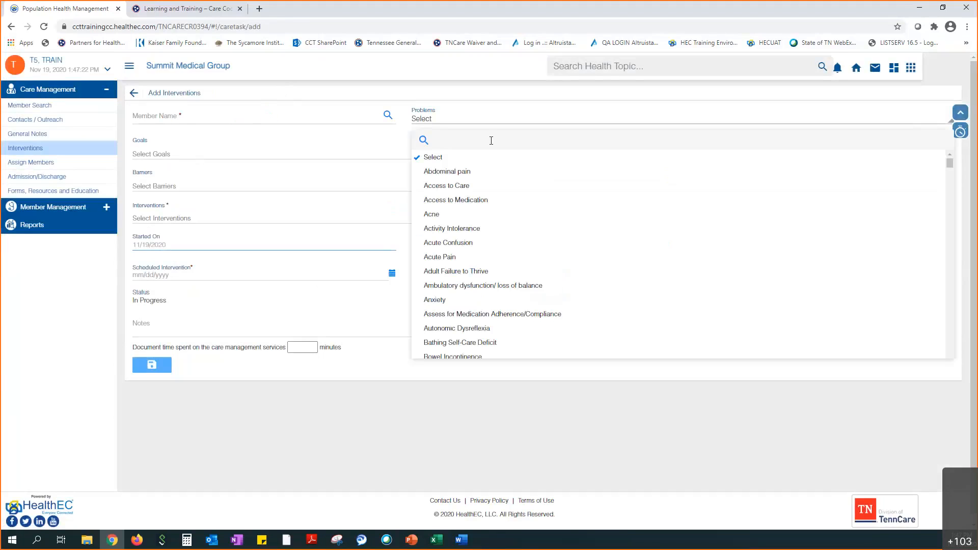
{"action": "left_click", "coordinate": [437, 272]}
Add the goals "Improve access and coordination of care" and "Decrease ER visits" to the new intervention.
{"action": "left_click", "coordinate": [201, 153]}
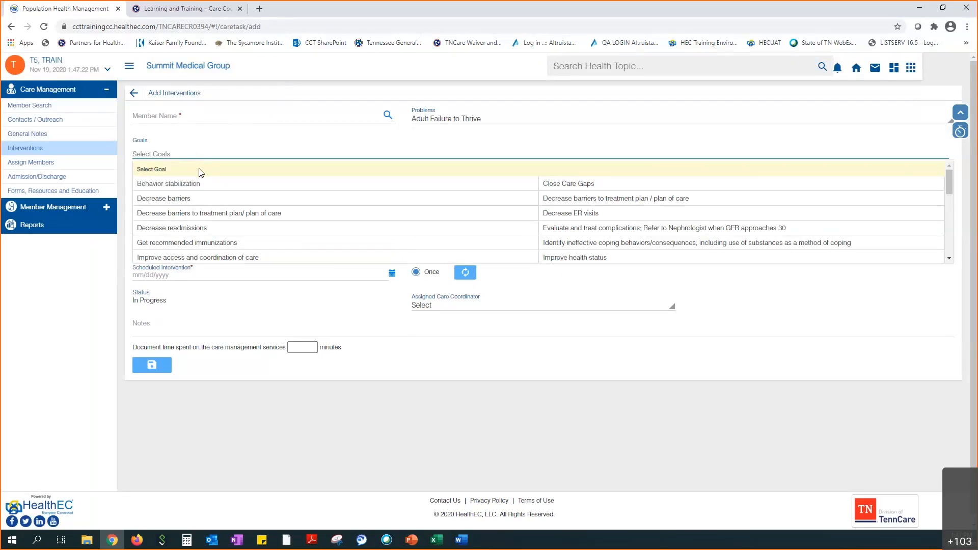
{"action": "left_click", "coordinate": [193, 259]}
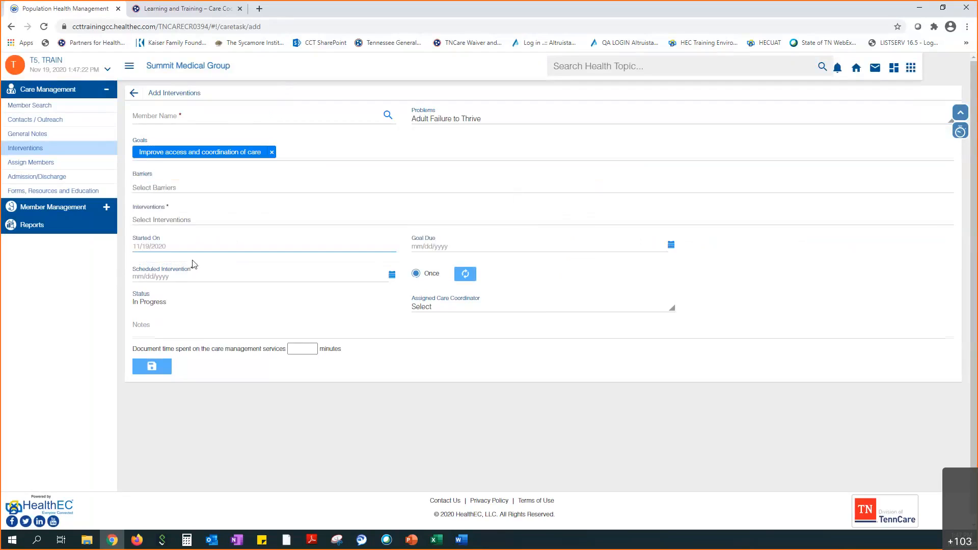
{"action": "left_click", "coordinate": [304, 153]}
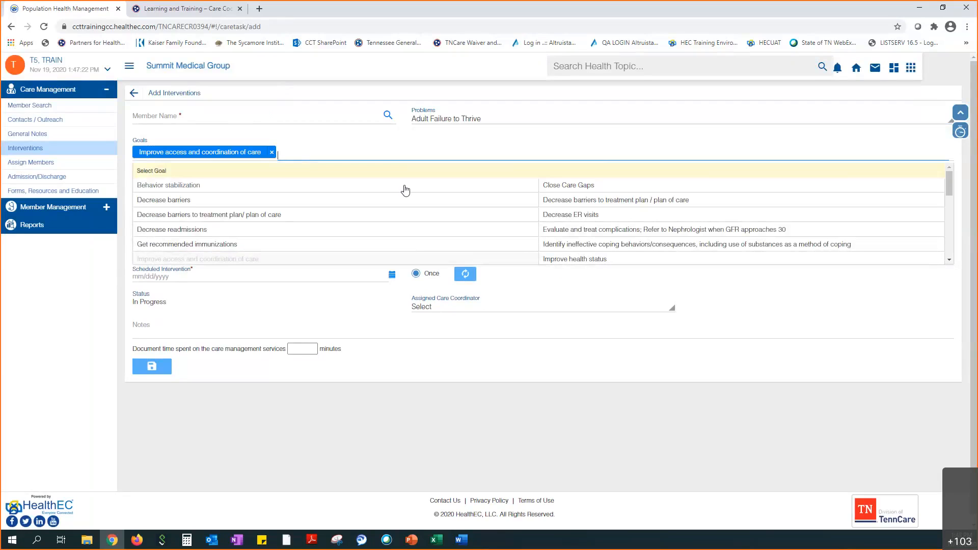
{"action": "left_click", "coordinate": [563, 217]}
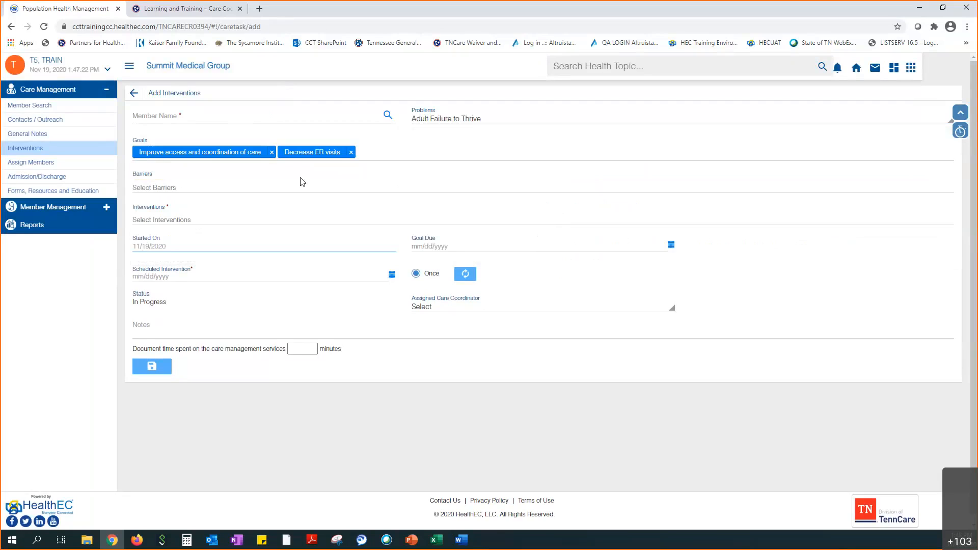
Add the barriers "Denial of the condition", "Cognitive" and "Lack of support system" to the new intervention.
{"action": "left_click", "coordinate": [204, 188]}
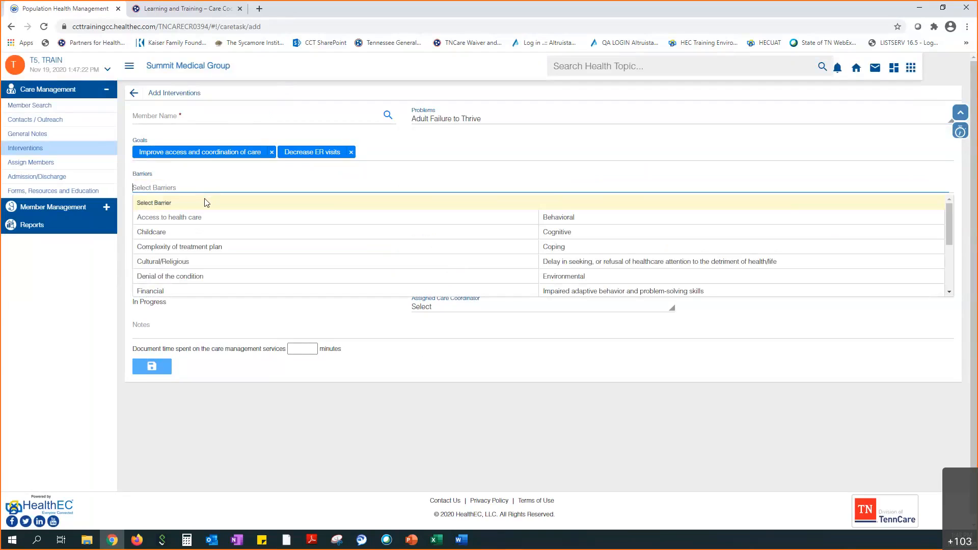
{"action": "left_click", "coordinate": [201, 276]}
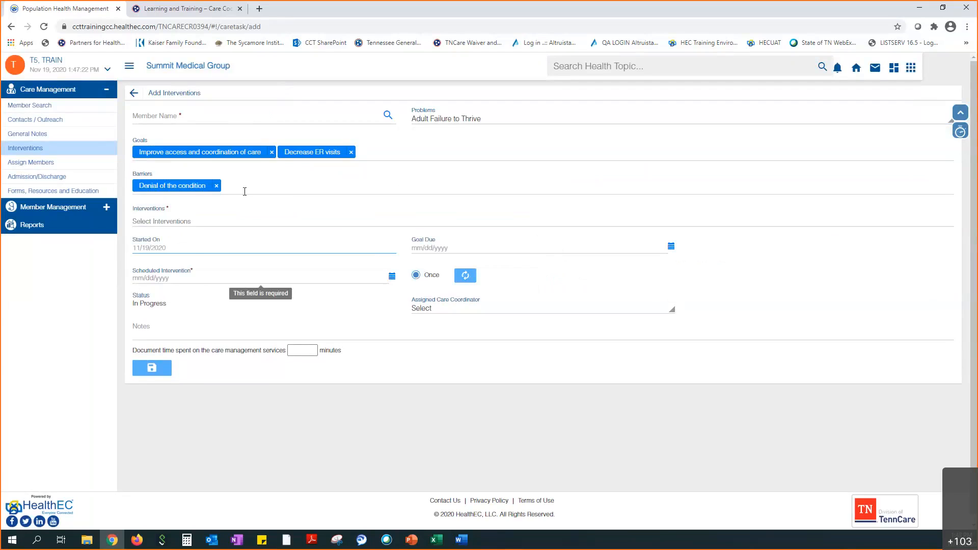
{"action": "left_click", "coordinate": [244, 191]}
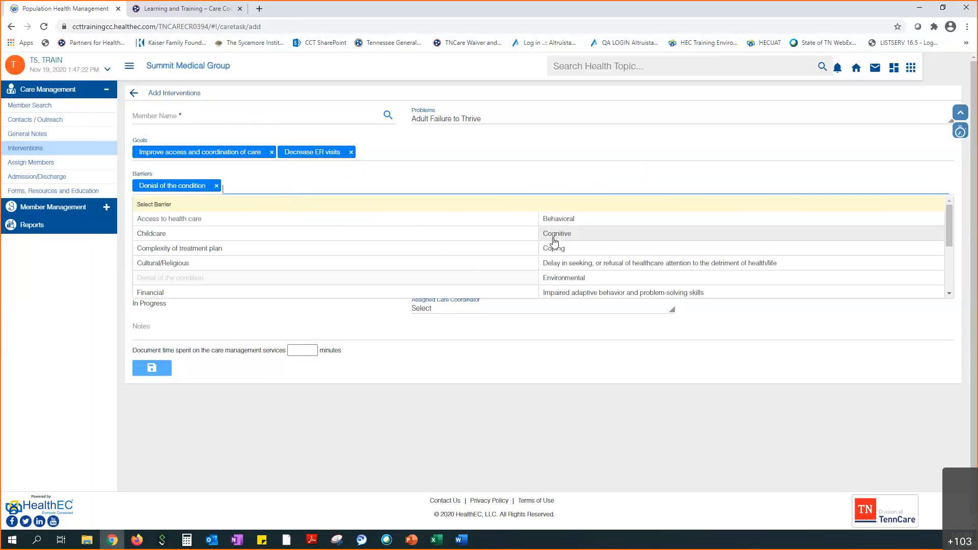
{"action": "left_click", "coordinate": [555, 237]}
{"action": "left_click", "coordinate": [311, 187]}
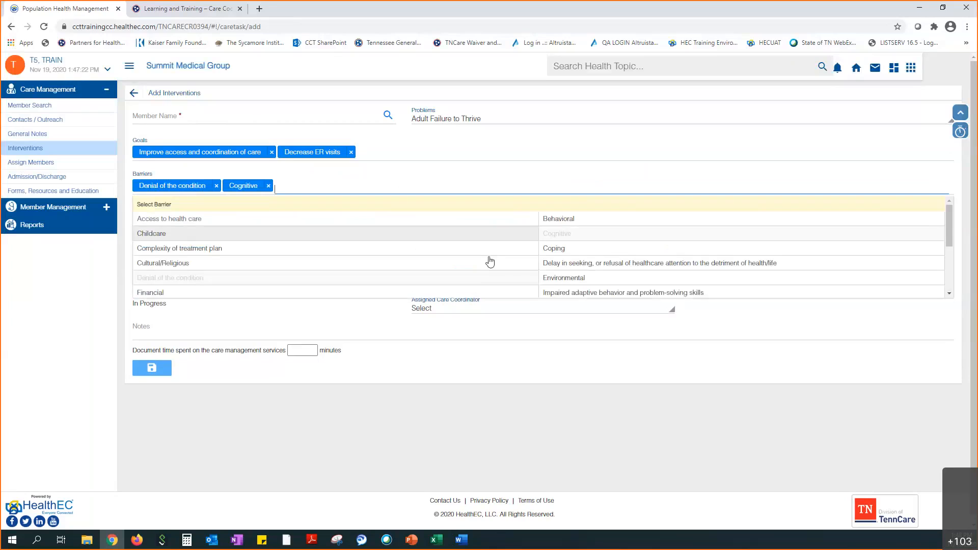
{"action": "scroll", "coordinate": [490, 265], "scroll_direction": "down", "scroll_amount": 1}
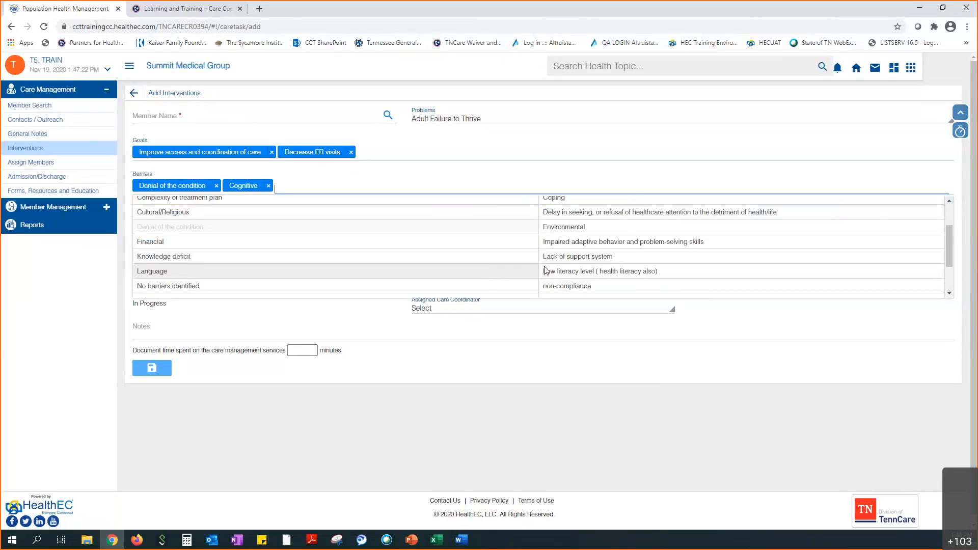
{"action": "left_click", "coordinate": [575, 257]}
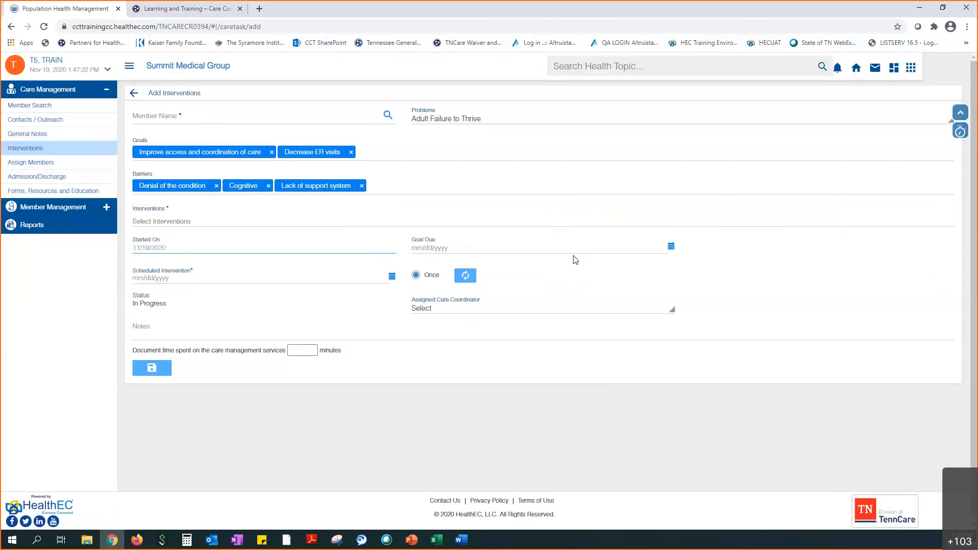
Select "Arrange transportation" and "Arrange appointment" as the interventions for the new entry.
{"action": "left_click", "coordinate": [199, 224]}
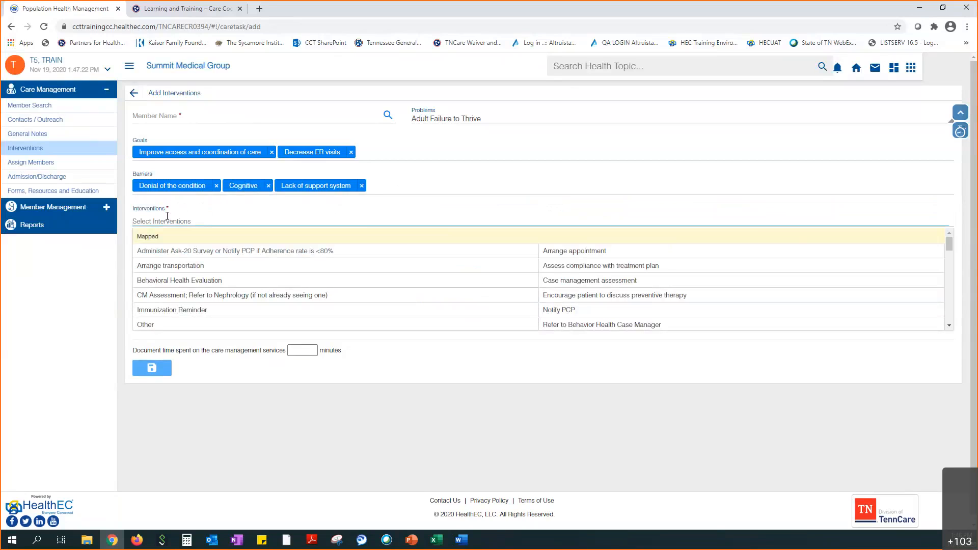
{"action": "left_click", "coordinate": [177, 266]}
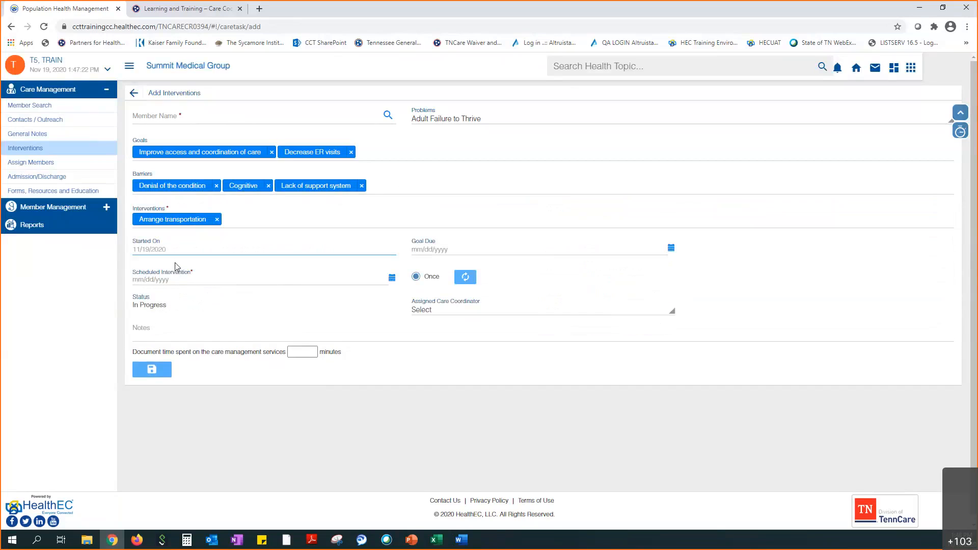
{"action": "left_click", "coordinate": [233, 221]}
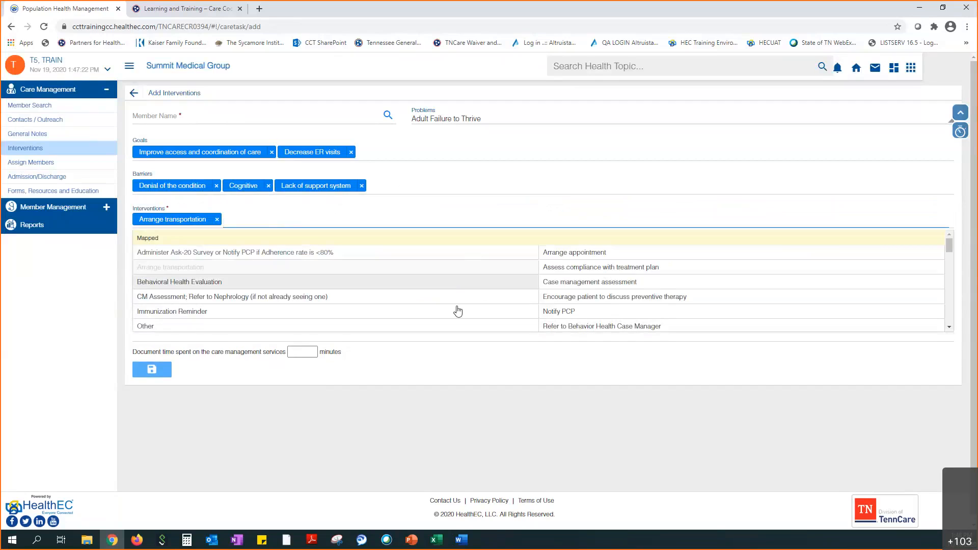
{"action": "left_click", "coordinate": [550, 257]}
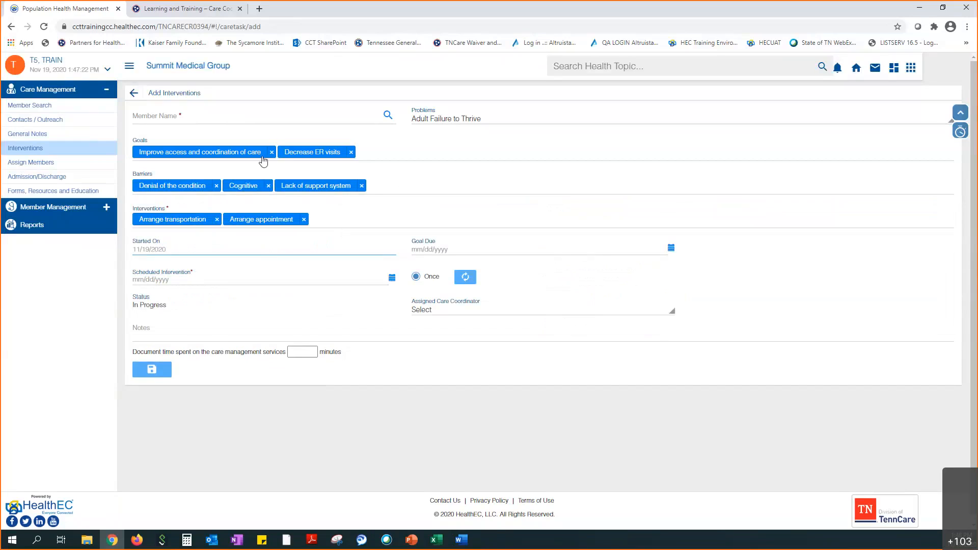
Set the goal due date to 12/03/2020 and the scheduled intervention date to 11/26/2020.
{"action": "left_click", "coordinate": [506, 249]}
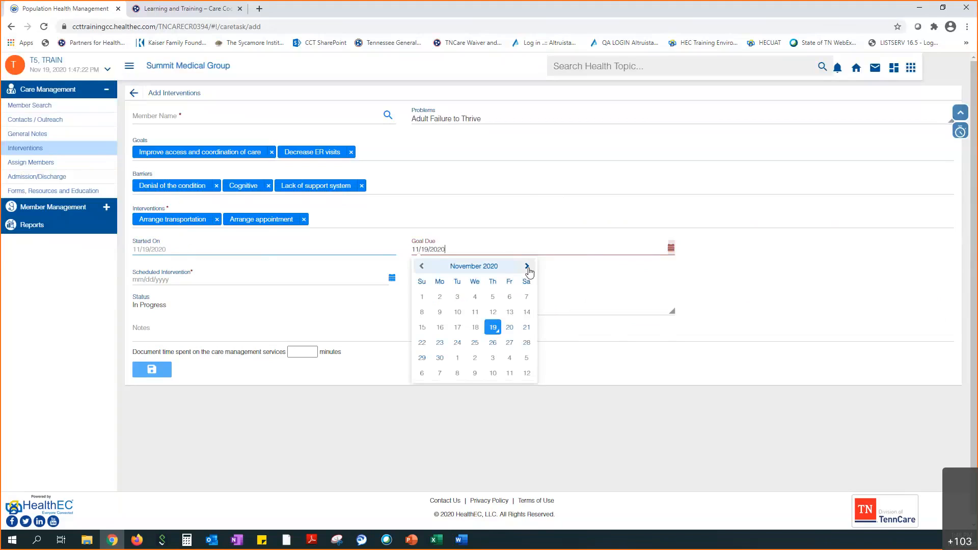
{"action": "left_click", "coordinate": [495, 359]}
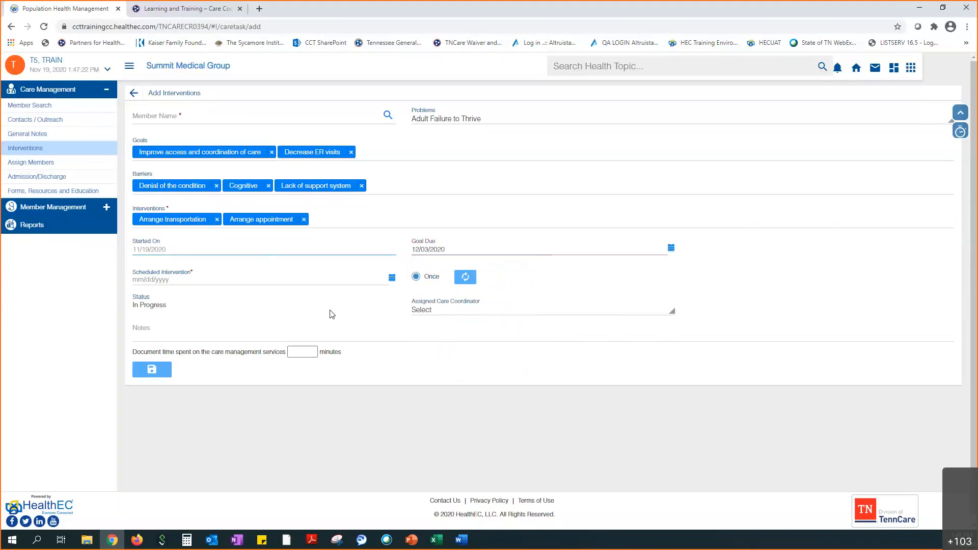
{"action": "left_click", "coordinate": [467, 277]}
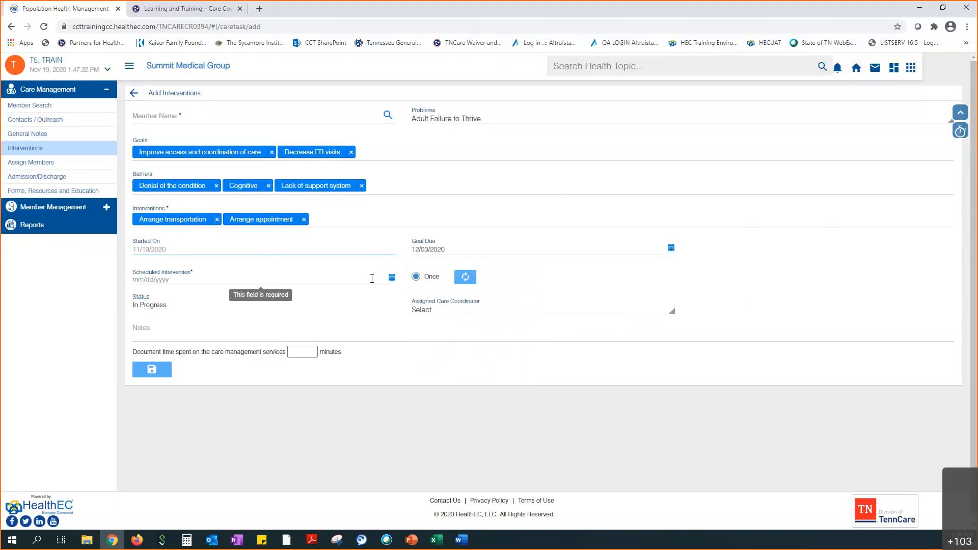
{"action": "left_click", "coordinate": [392, 278]}
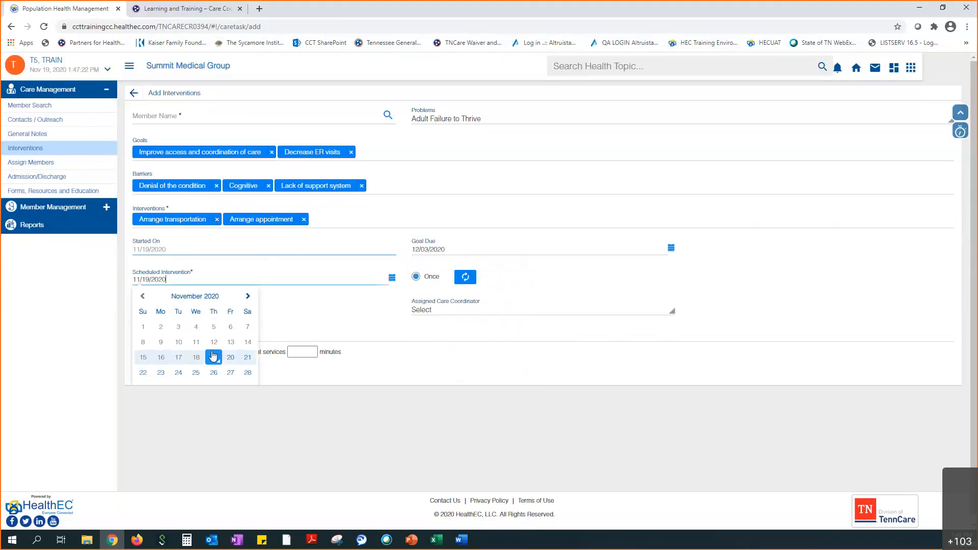
{"action": "left_click", "coordinate": [214, 374]}
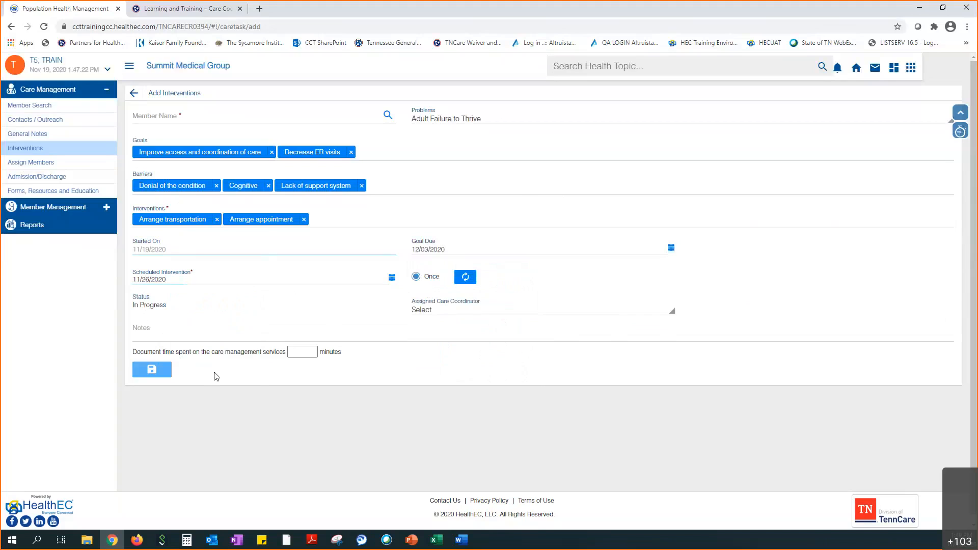
Change the scheduled intervention date to 12/03/2020.
{"action": "left_click", "coordinate": [392, 278]}
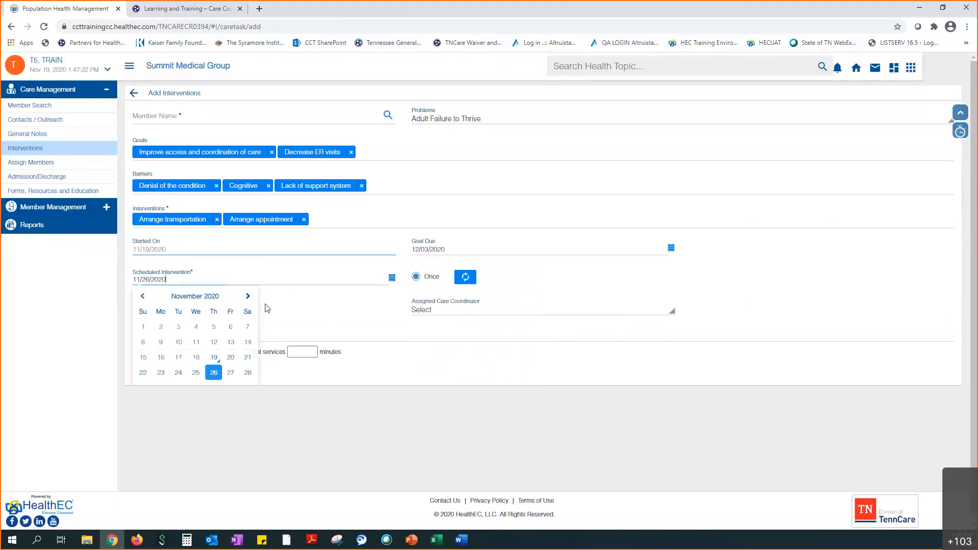
{"action": "scroll", "coordinate": [227, 360], "scroll_direction": "down", "scroll_amount": 1}
{"action": "left_click", "coordinate": [316, 280]}
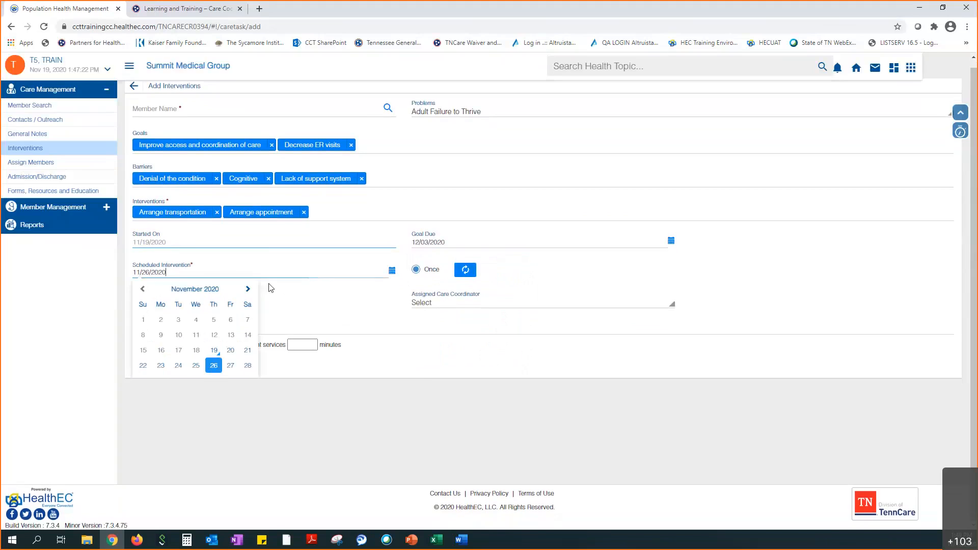
{"action": "left_click", "coordinate": [246, 290]}
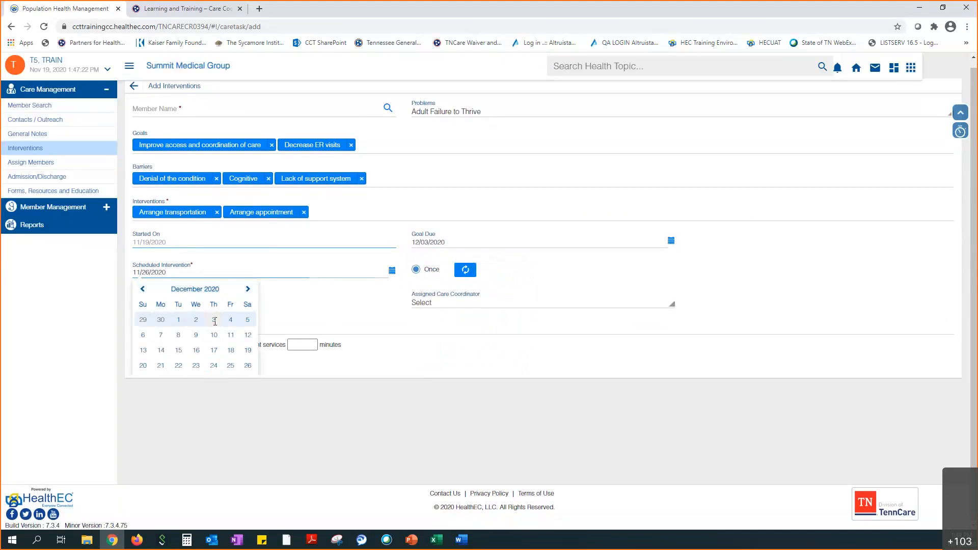
{"action": "left_click", "coordinate": [214, 321]}
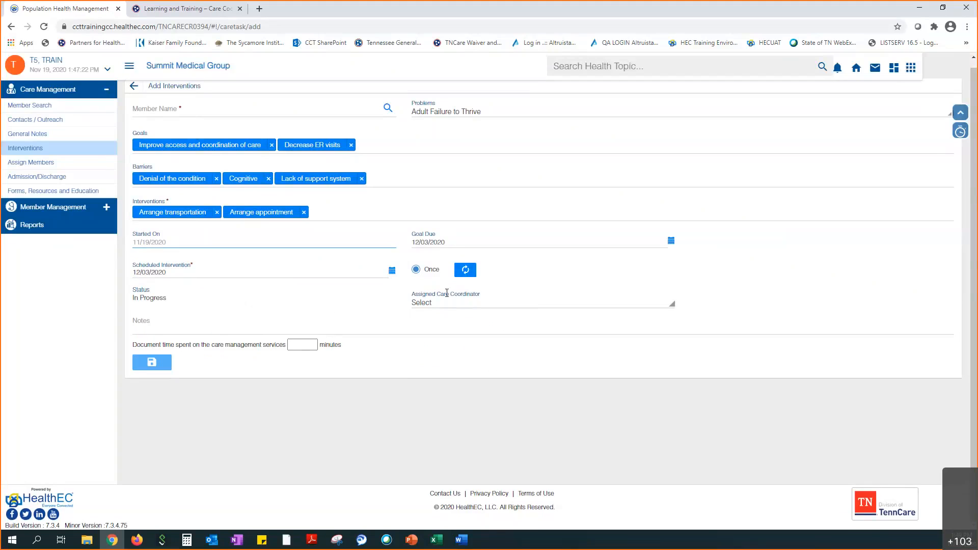
Try a monthly recurrence pattern on day 5 for the new intervention and dismiss it without applying.
{"action": "left_click", "coordinate": [473, 271]}
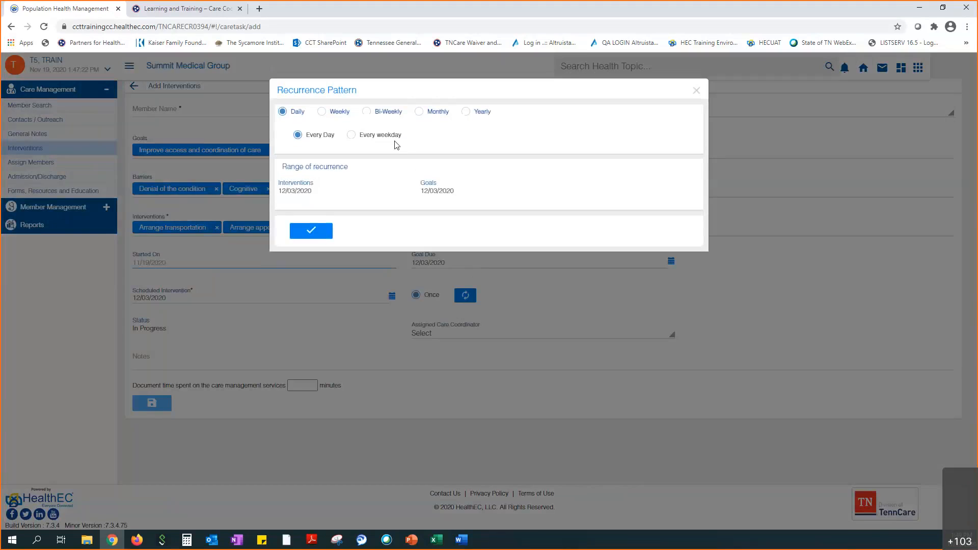
{"action": "left_click", "coordinate": [428, 113]}
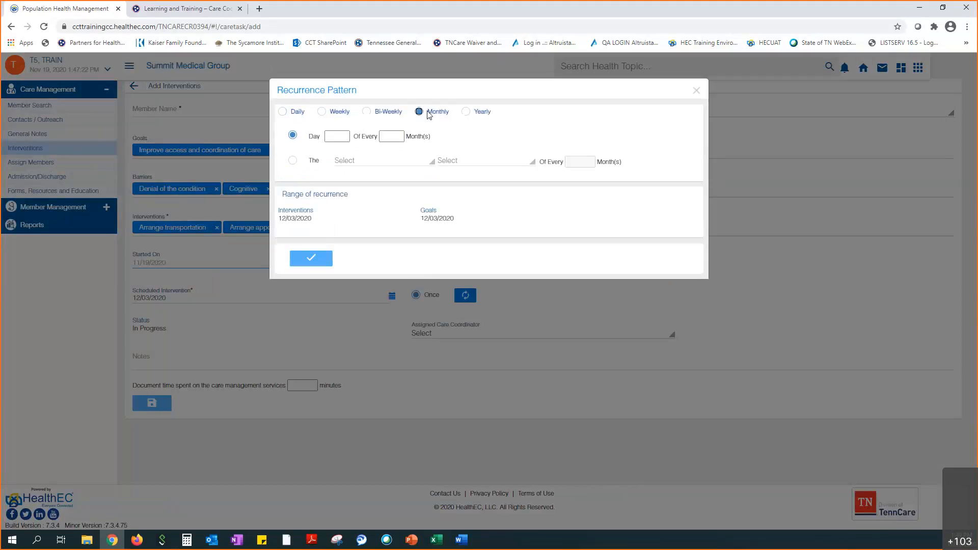
{"action": "left_click", "coordinate": [335, 135]}
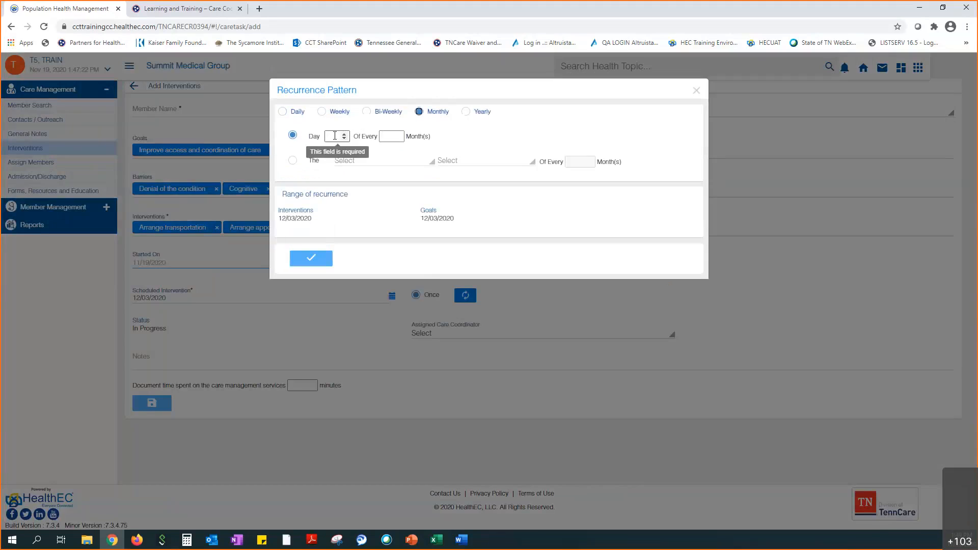
{"action": "type", "text": "5"}
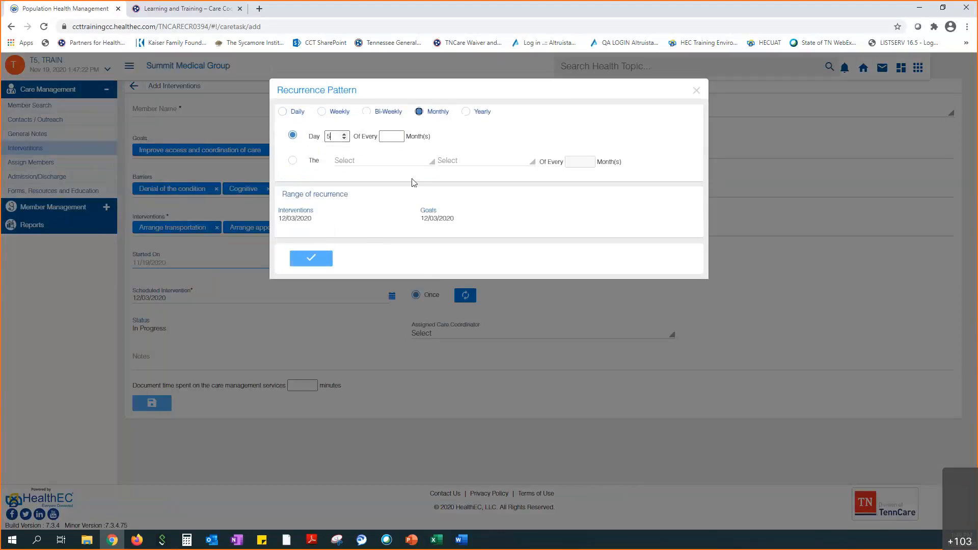
{"action": "left_click", "coordinate": [696, 91]}
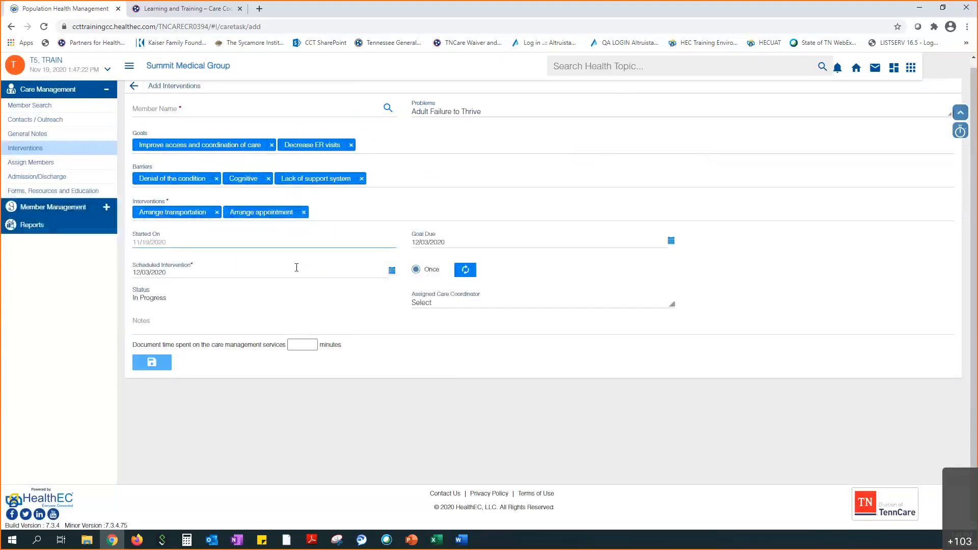
Assign the first listed care coordinator to the new intervention and open its notes for entry, leaving them blank.
{"action": "left_click", "coordinate": [453, 306]}
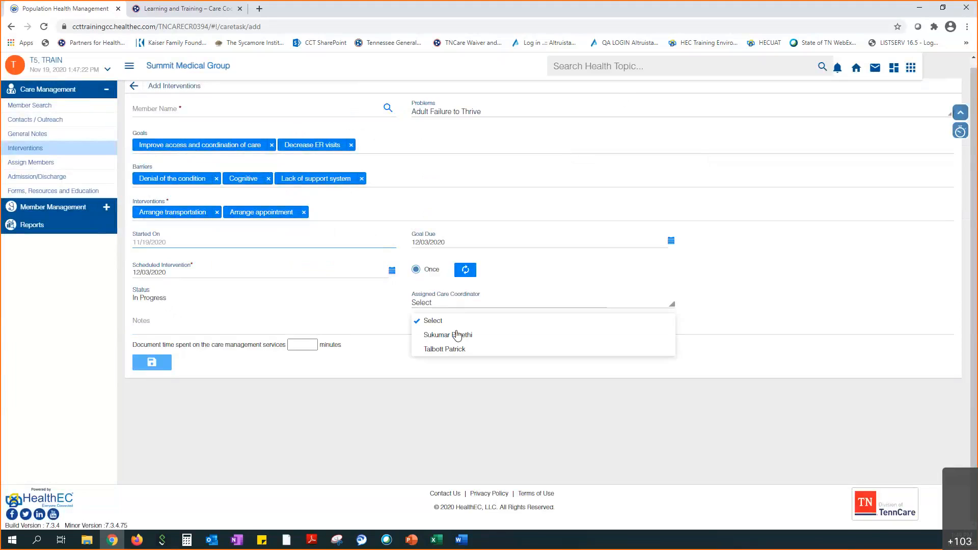
{"action": "left_click", "coordinate": [457, 333]}
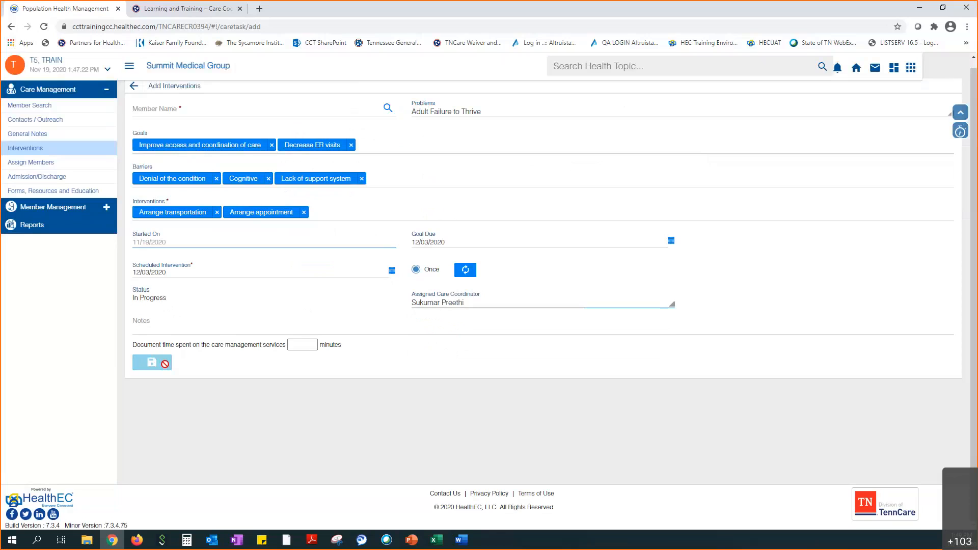
{"action": "left_click", "coordinate": [207, 329]}
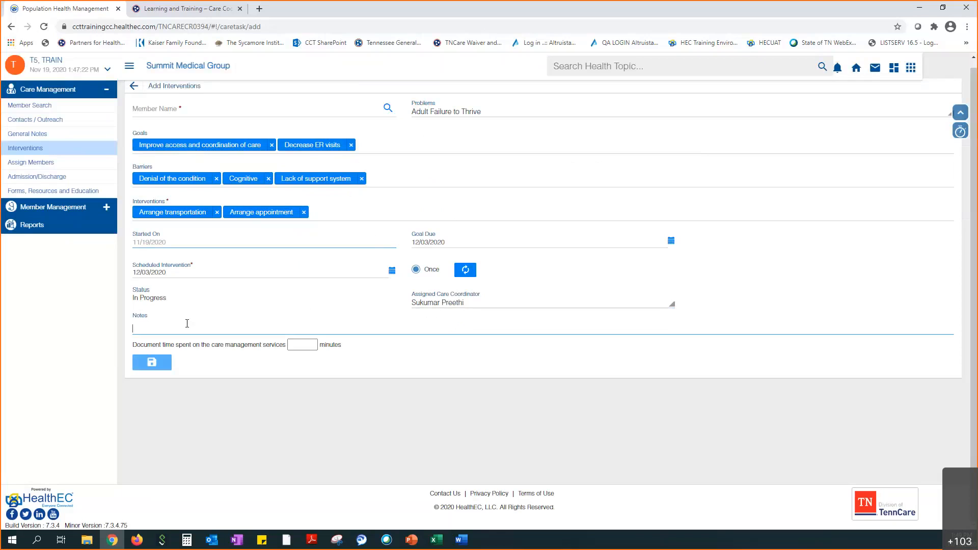
{"action": "left_click", "coordinate": [235, 305]}
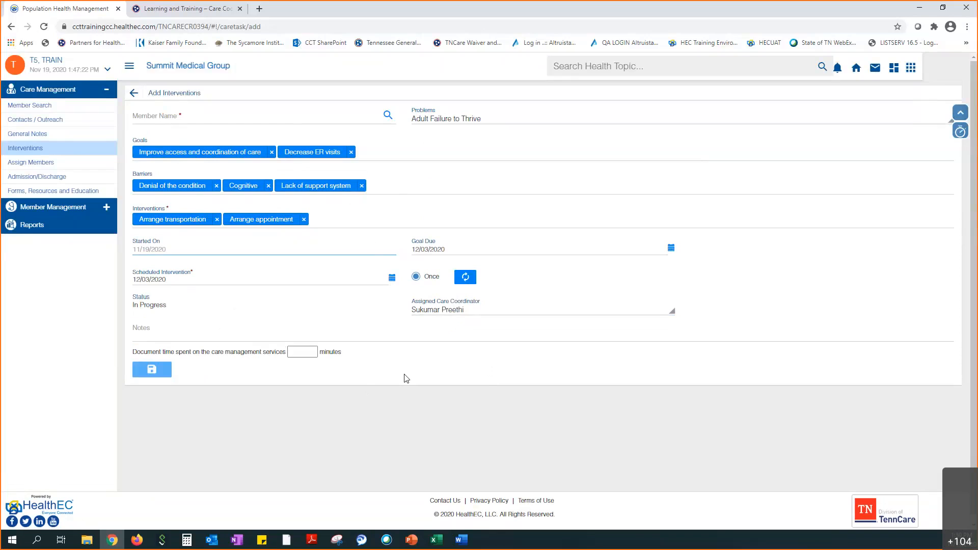
Leave the new intervention form without saving and open the TennCare dashboard.
{"action": "left_click", "coordinate": [135, 95]}
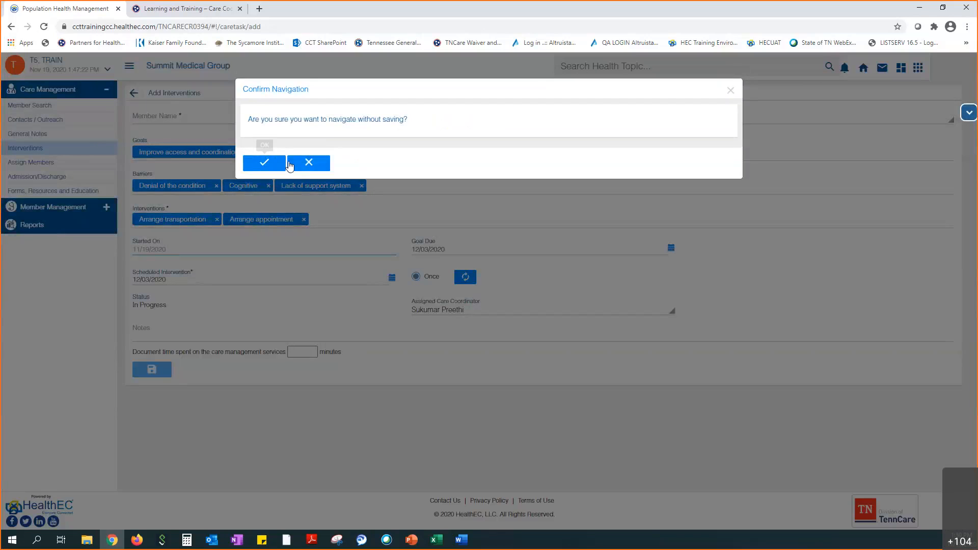
{"action": "left_click", "coordinate": [265, 156]}
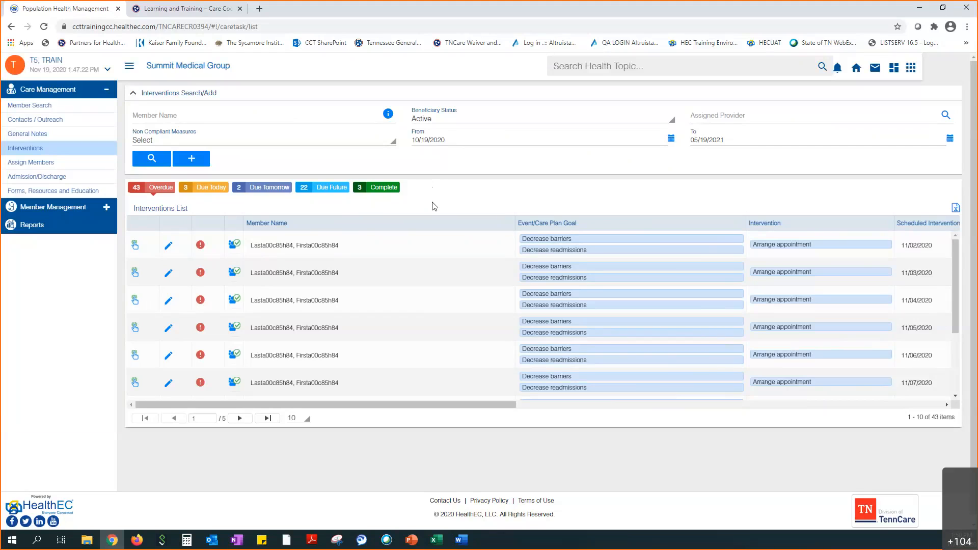
{"action": "left_click", "coordinate": [894, 73]}
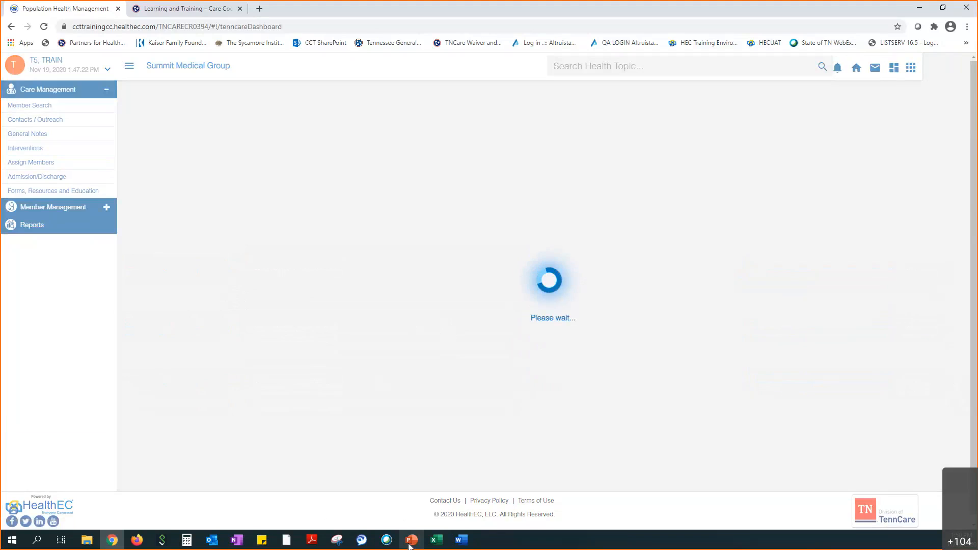
Switch to the PowerPoint presentation 2020.11.19_CCT GEN_ADTs_v1.0 and display the Poll slide.
{"action": "mouse_move", "coordinate": [411, 544]}
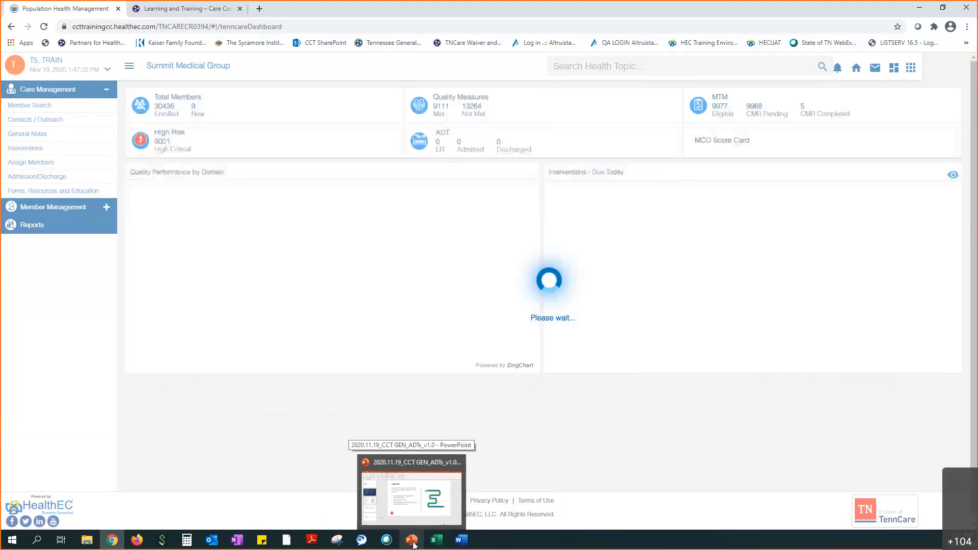
{"action": "left_click", "coordinate": [412, 542]}
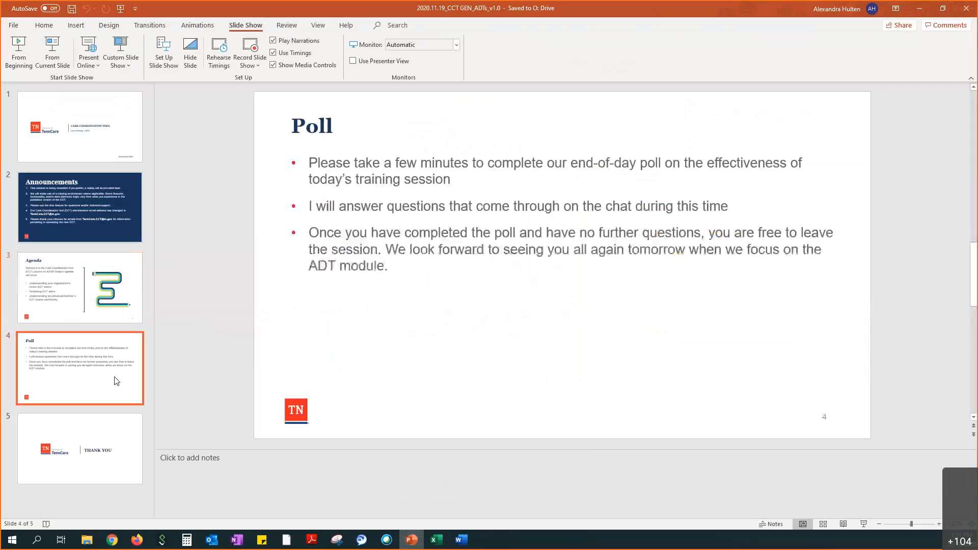